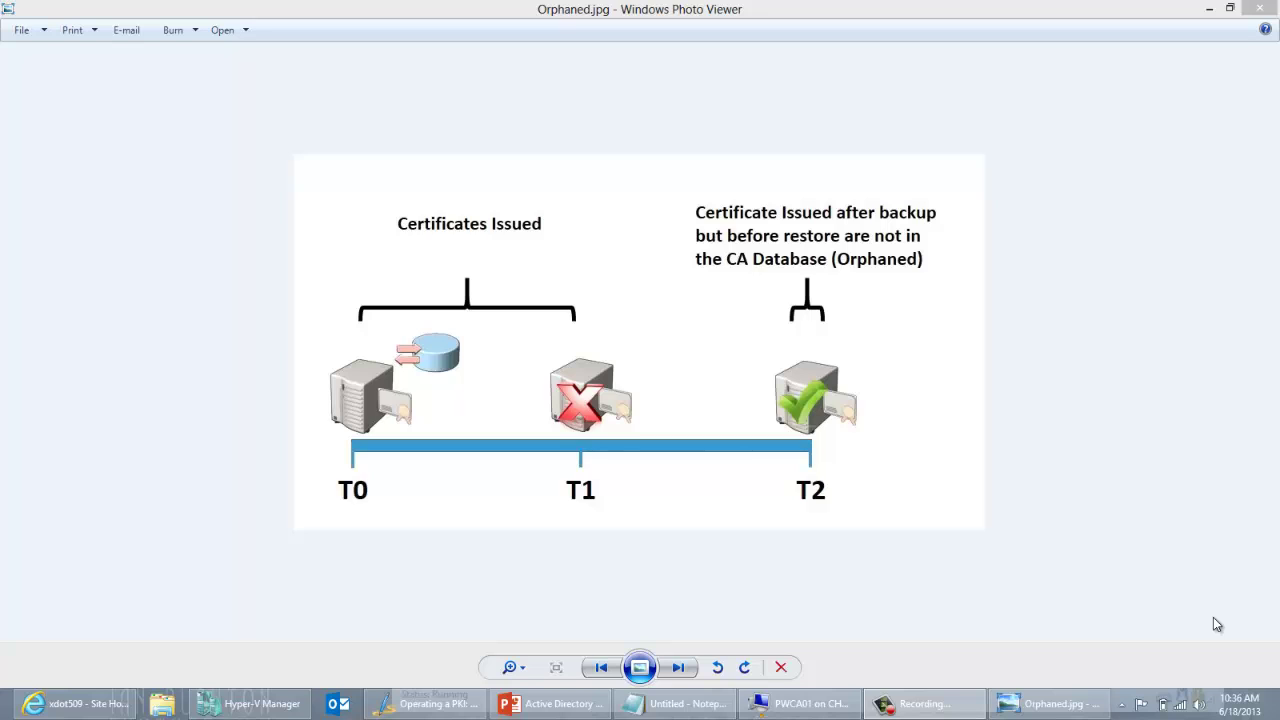
- Switch to Internet Explorer showing the xdot509 TechNet PKI blog's latest posts
click(75, 705)
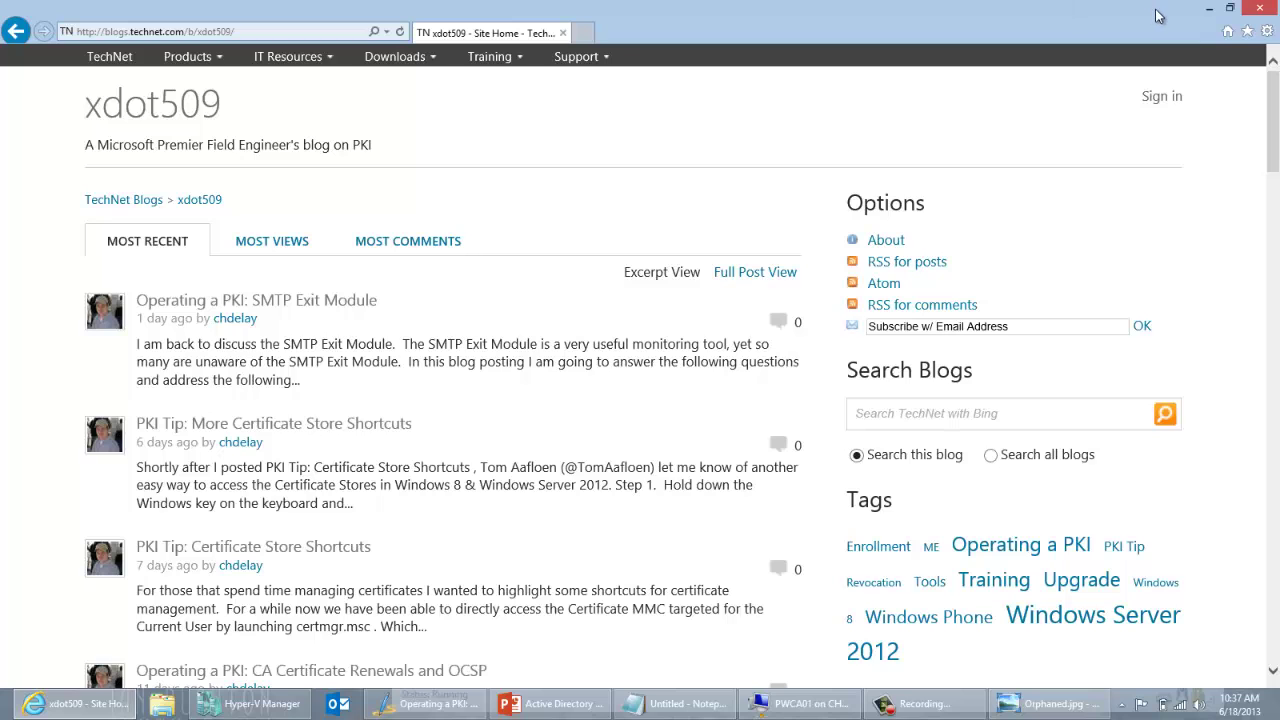
- Minimize Internet Explorer to reveal the Orphaned.jpg timeline in Photo Viewer
click(1207, 10)
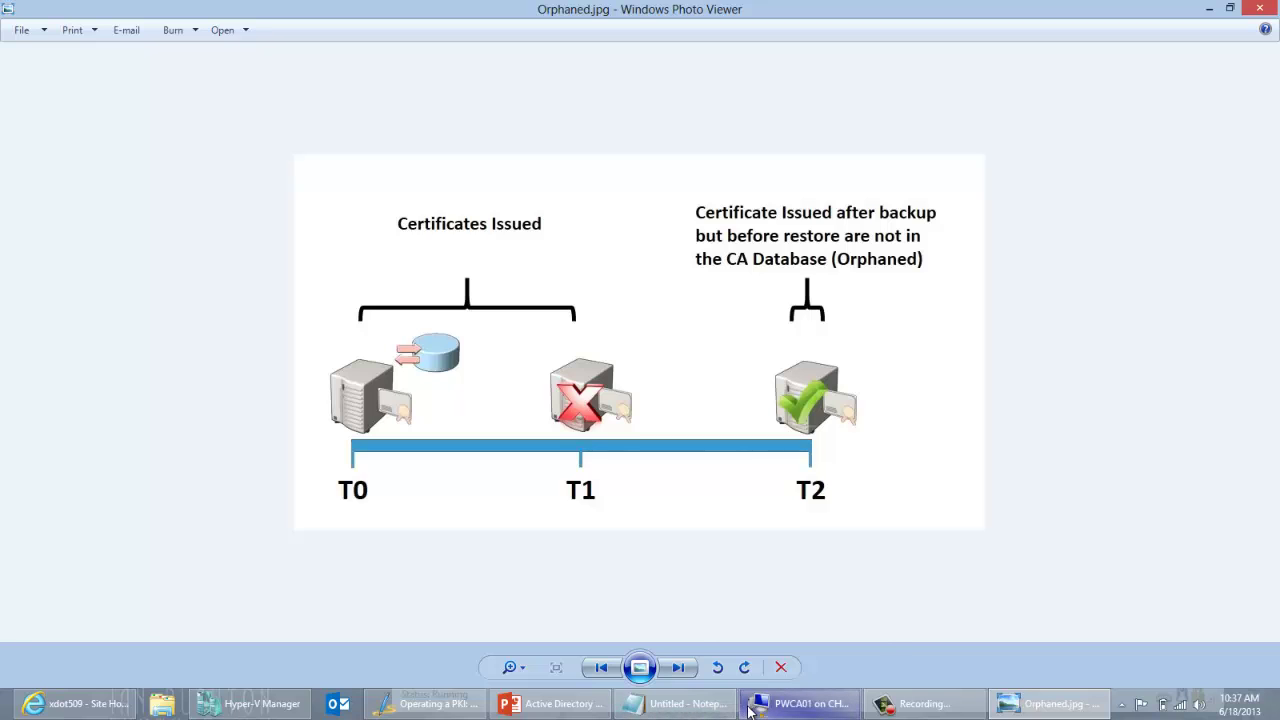
mouse_move(750, 708)
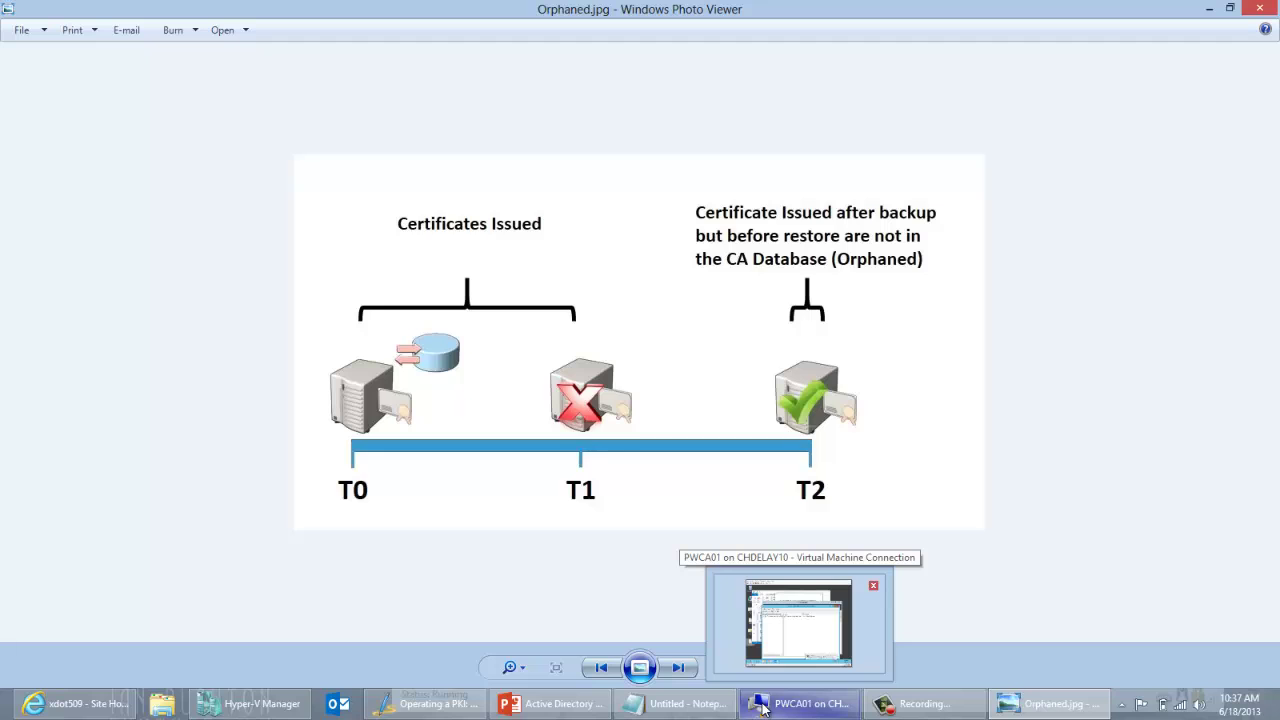
- Bring up the PWCA01 VM and dismiss and minimize Outlook's unable-to-connect message
click(762, 708)
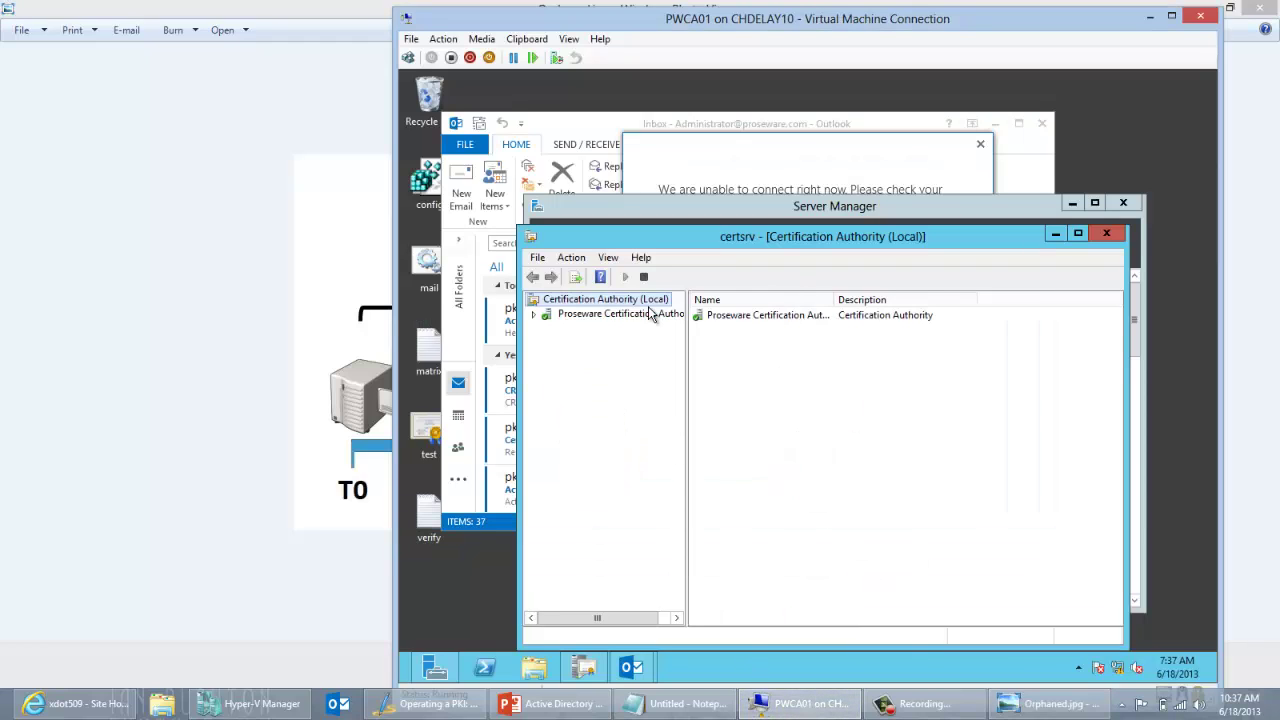
click(995, 121)
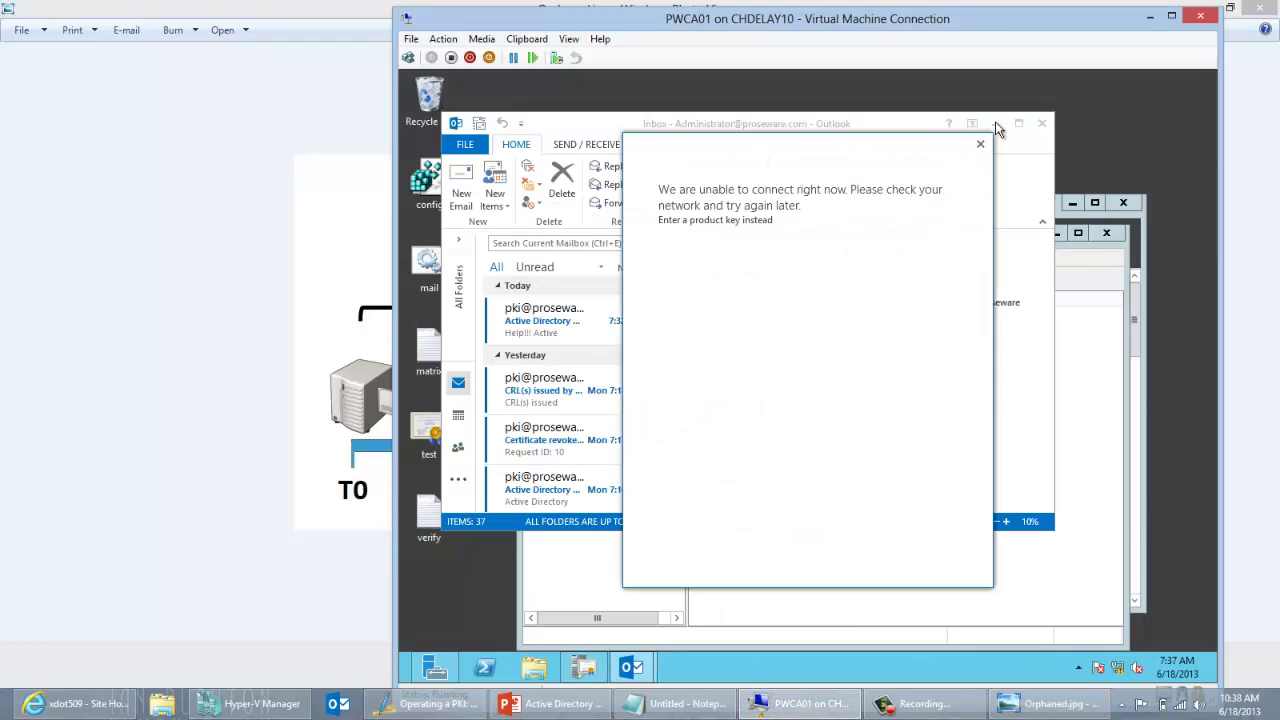
click(980, 143)
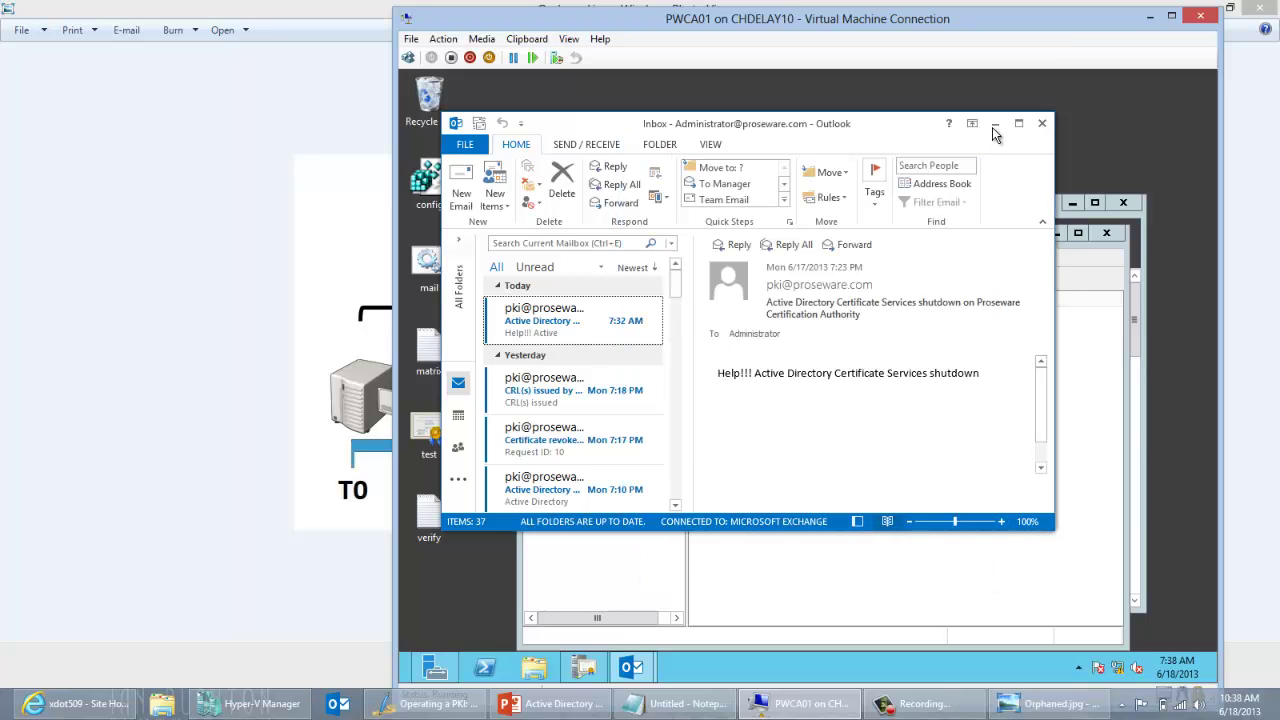
click(994, 124)
- Maximize the CA console and show Proseware CA's Issued Certificates
double_click(885, 236)
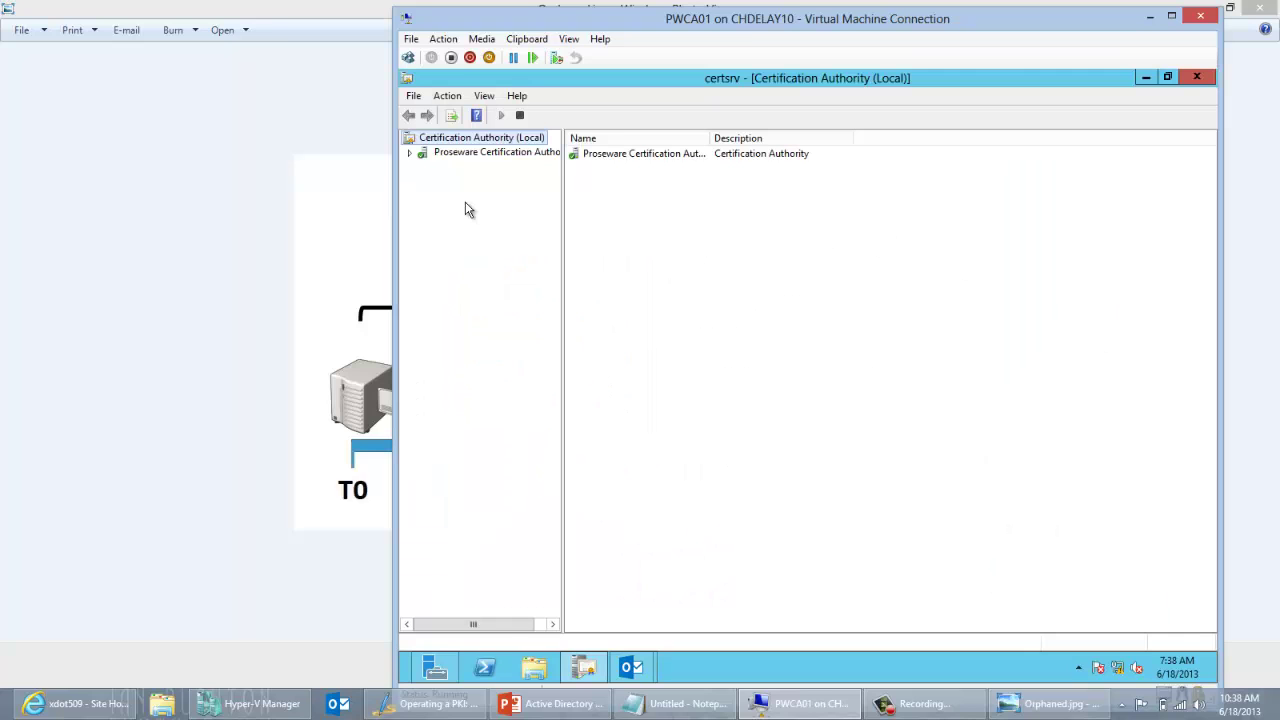
click(408, 154)
click(450, 184)
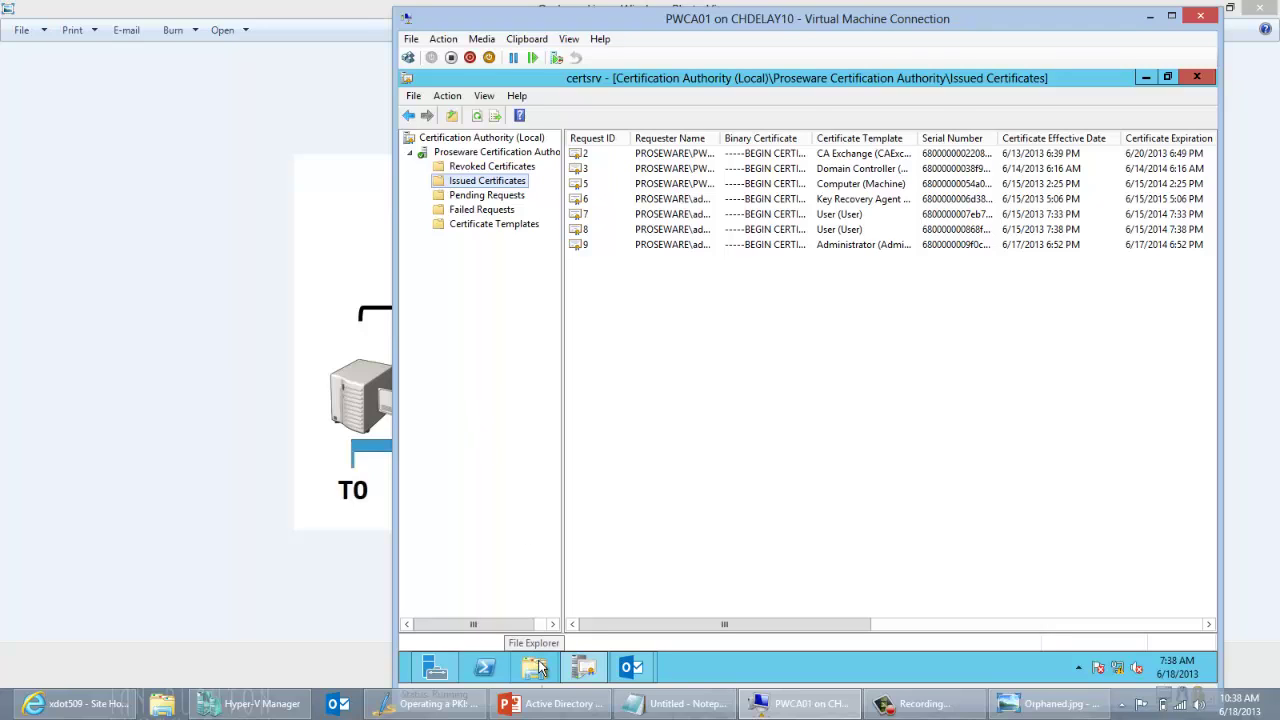
- Empty C:\Backup by deleting its DataBase folder, then minimize File Explorer
click(538, 667)
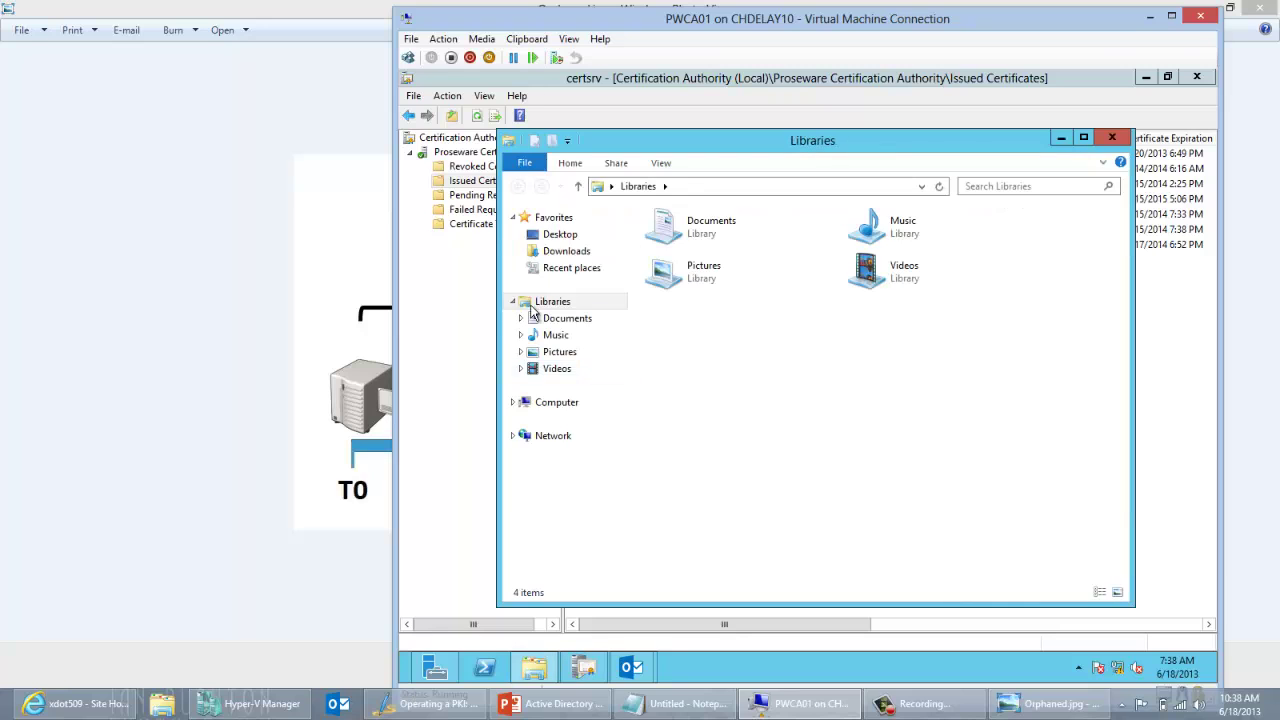
click(557, 401)
double_click(710, 258)
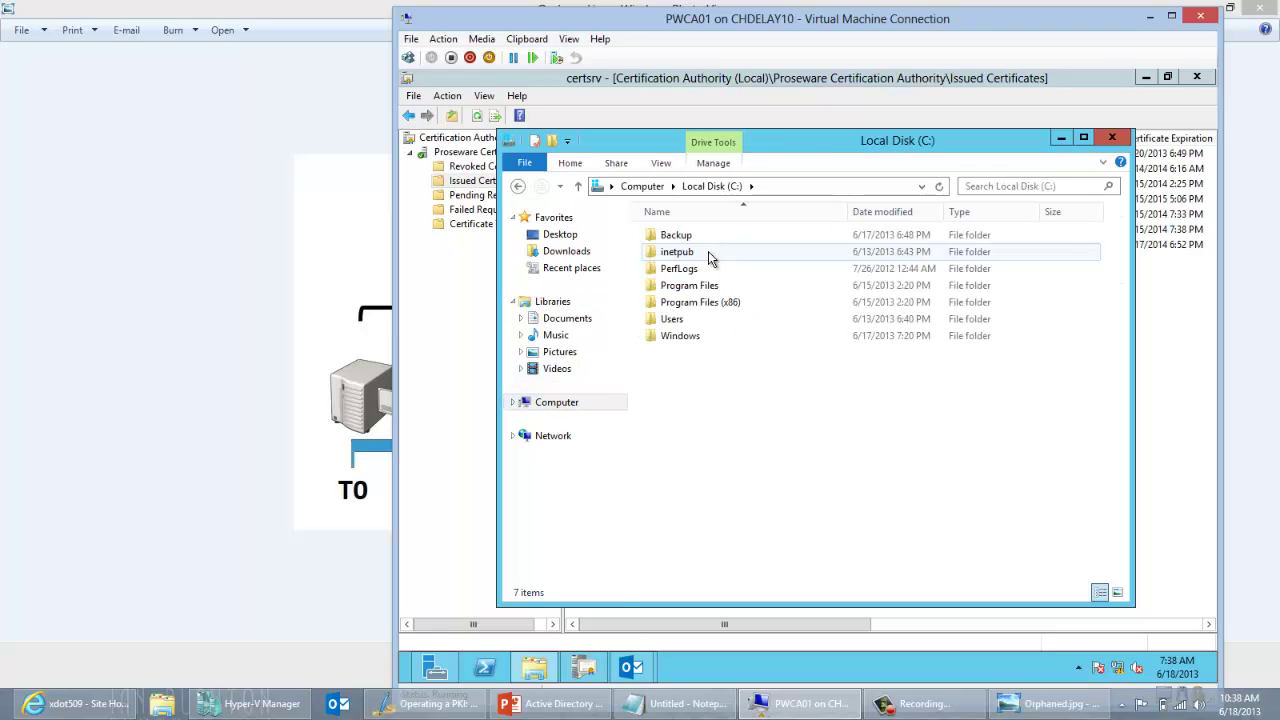
double_click(676, 235)
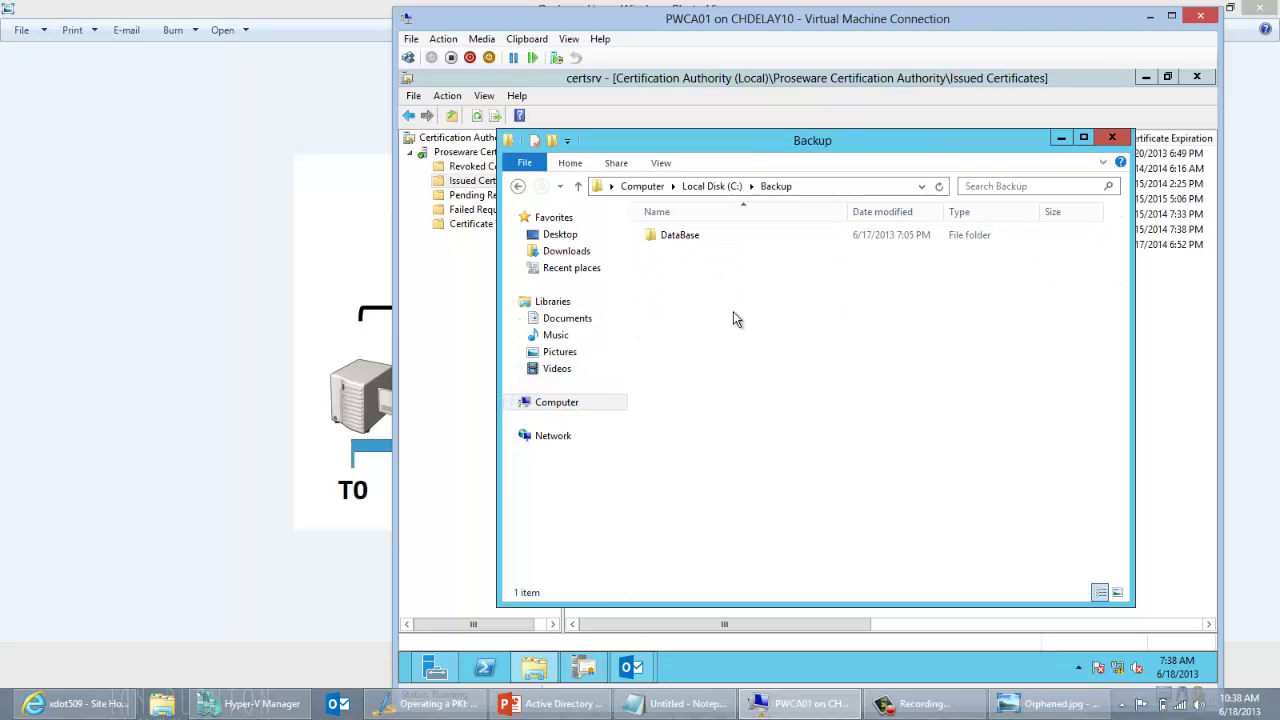
right_click(672, 238)
click(727, 451)
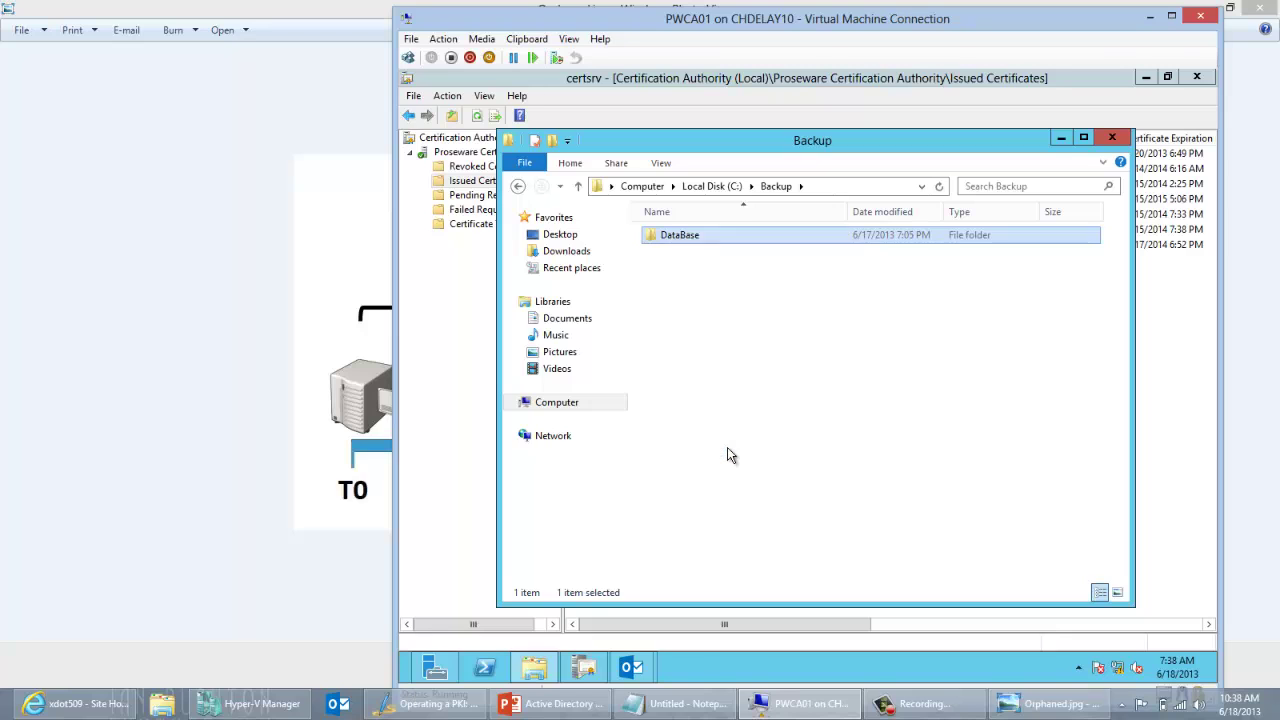
click(1061, 137)
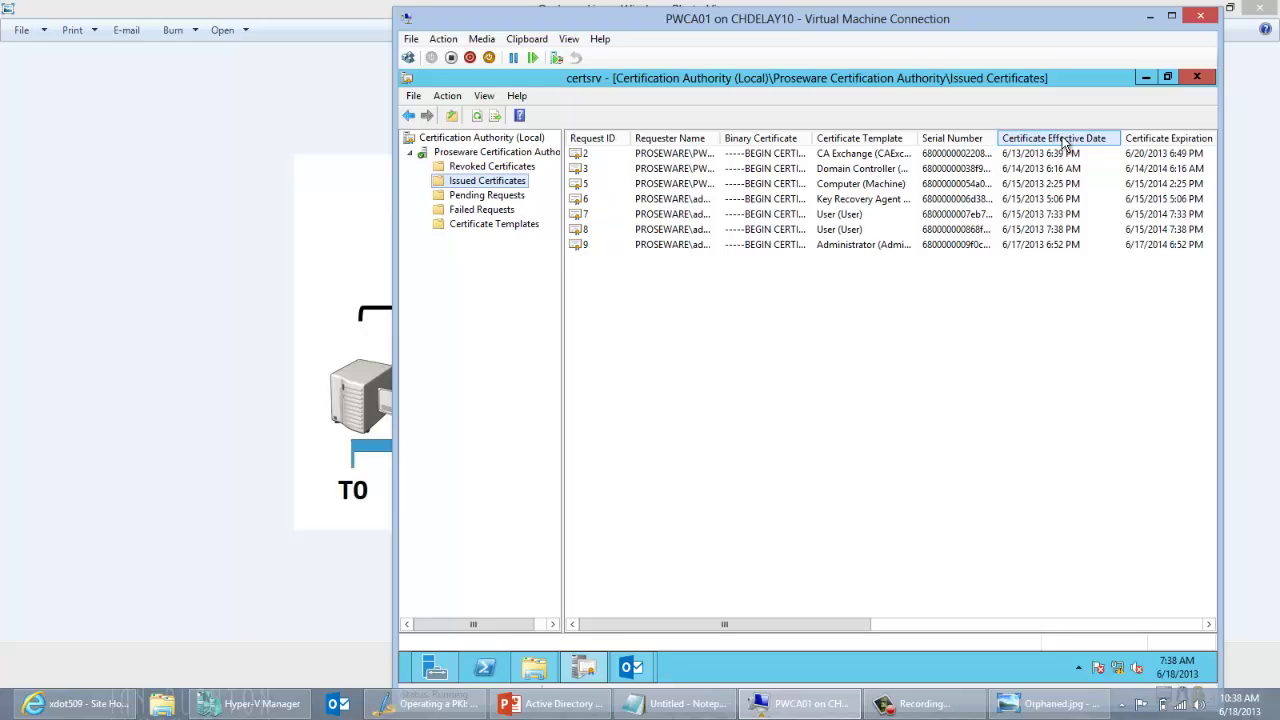
- Start the Back up CA wizard for the Proseware CA
click(491, 153)
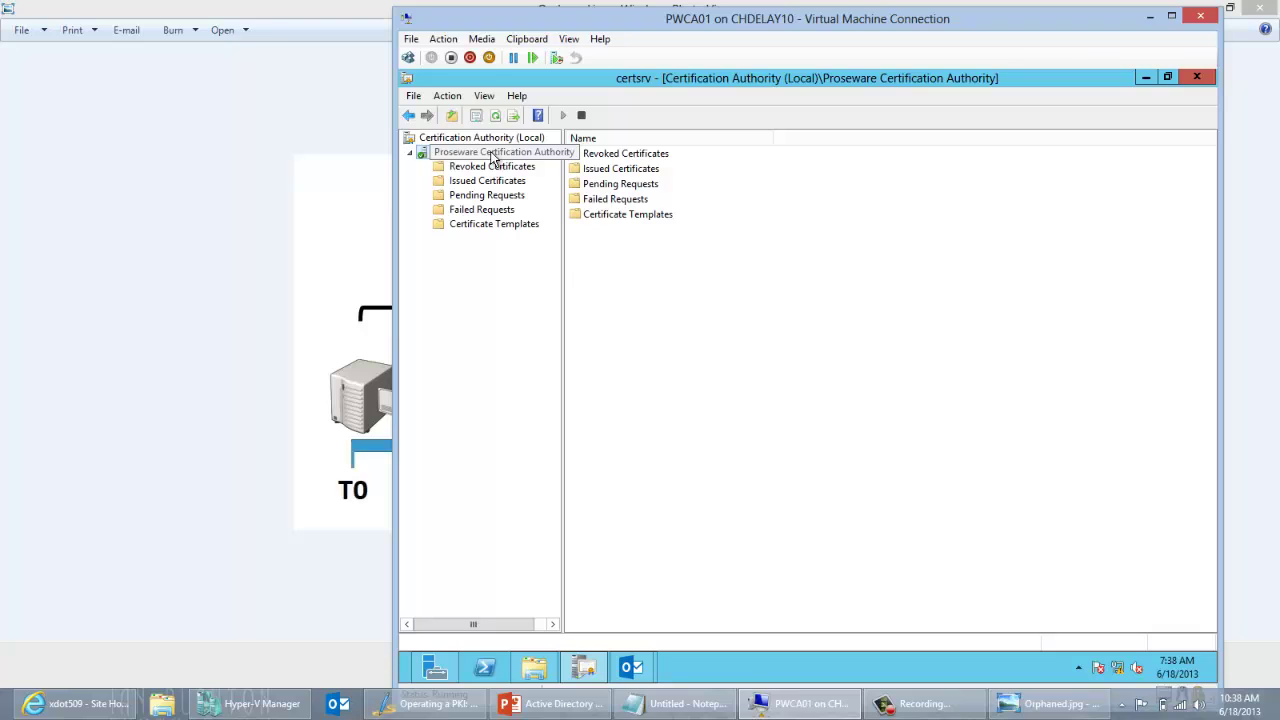
right_click(491, 157)
mouse_move(536, 163)
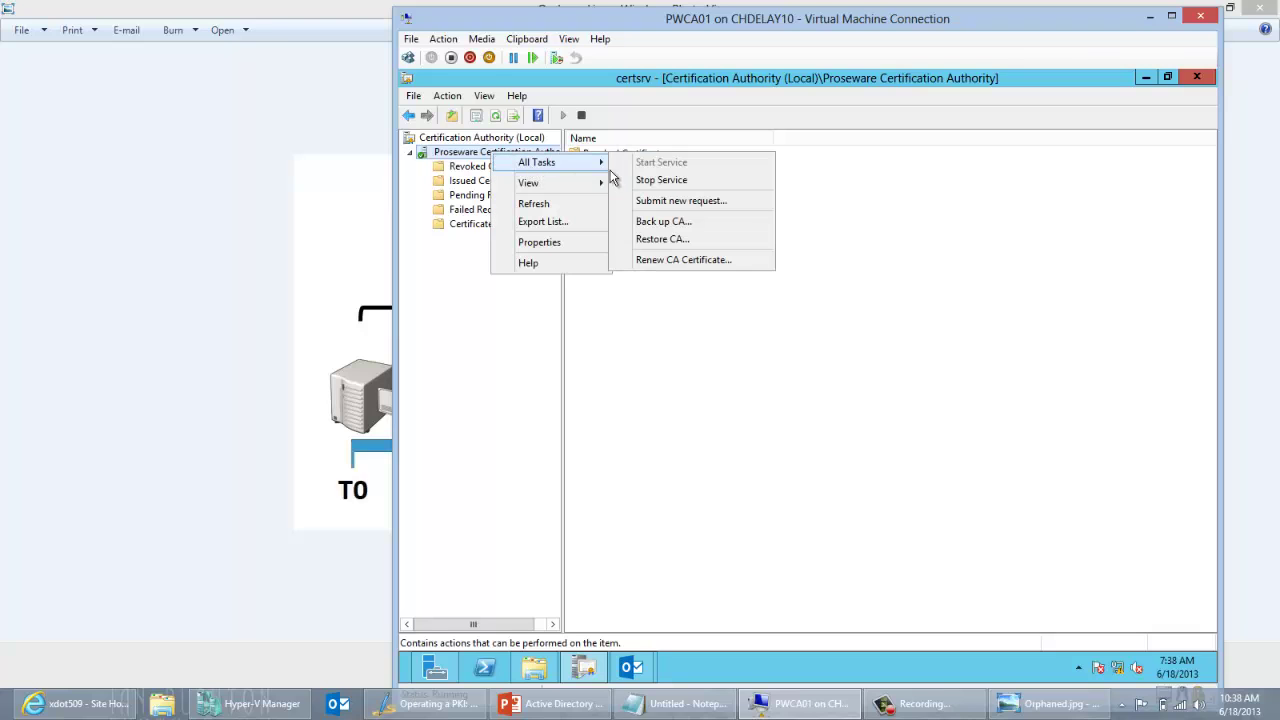
click(662, 222)
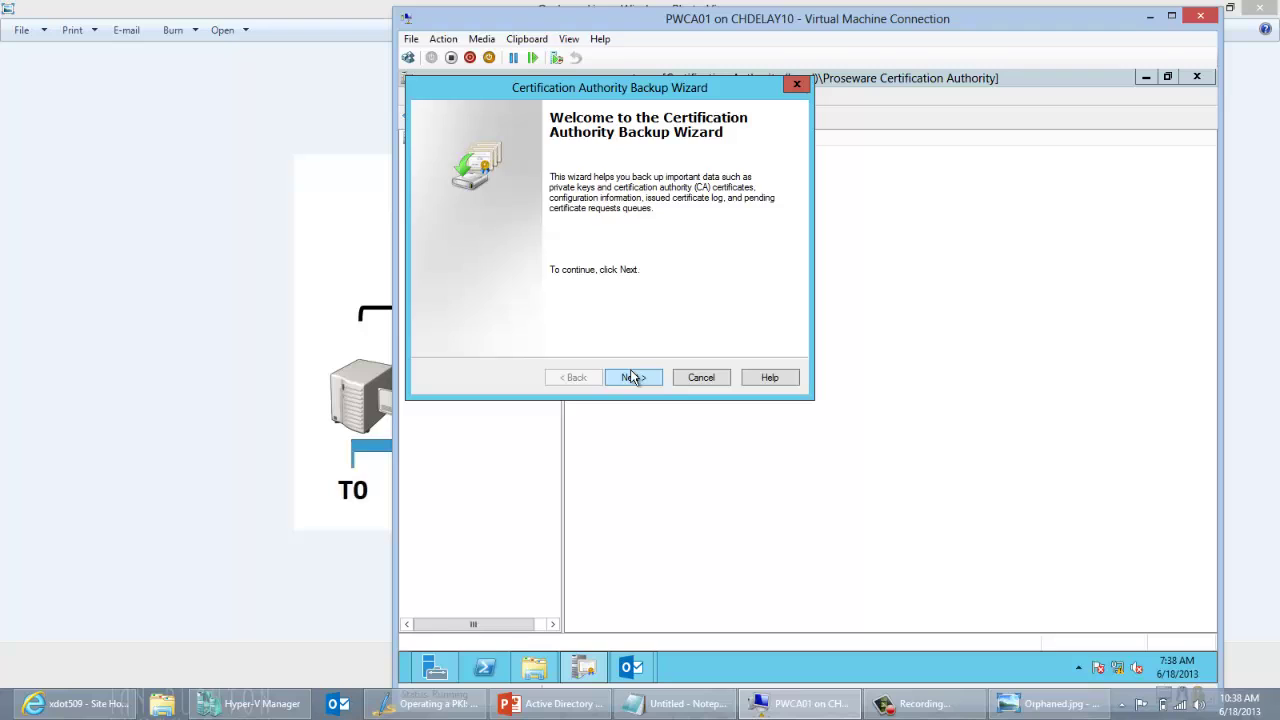
click(630, 377)
- Back up the certificate database and log to C:\Backup and finish the wizard
click(492, 208)
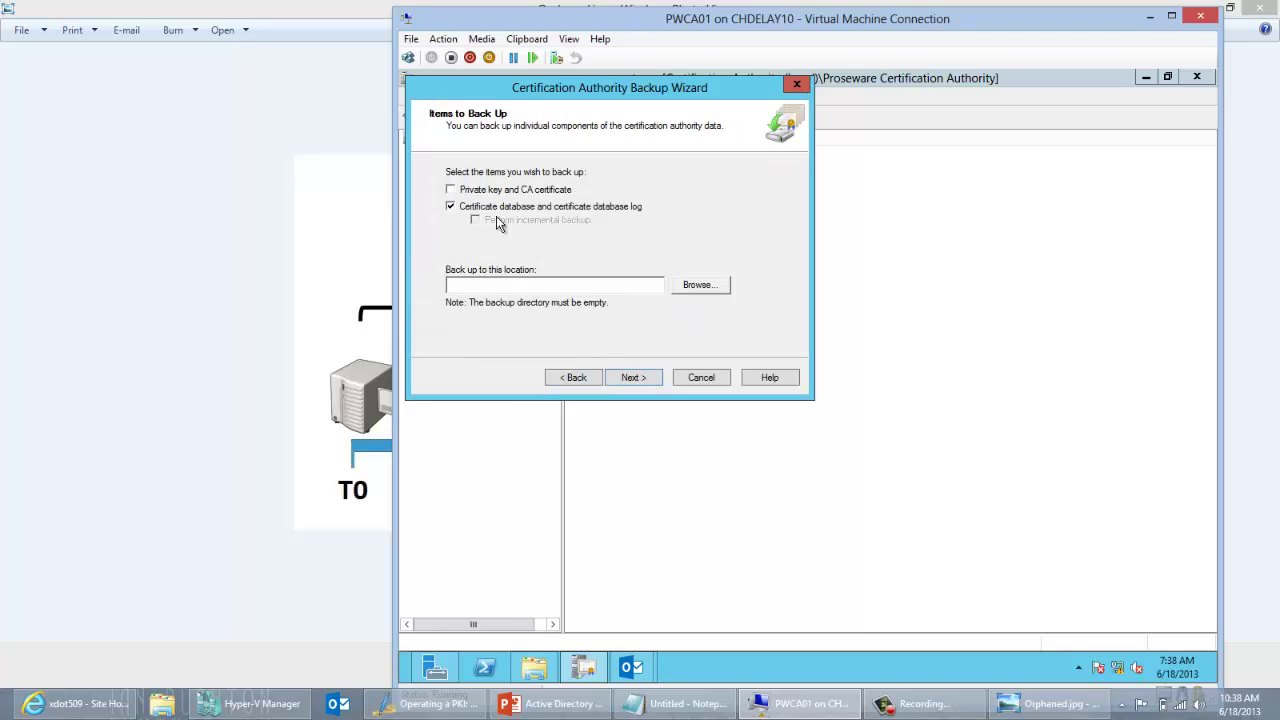
click(690, 288)
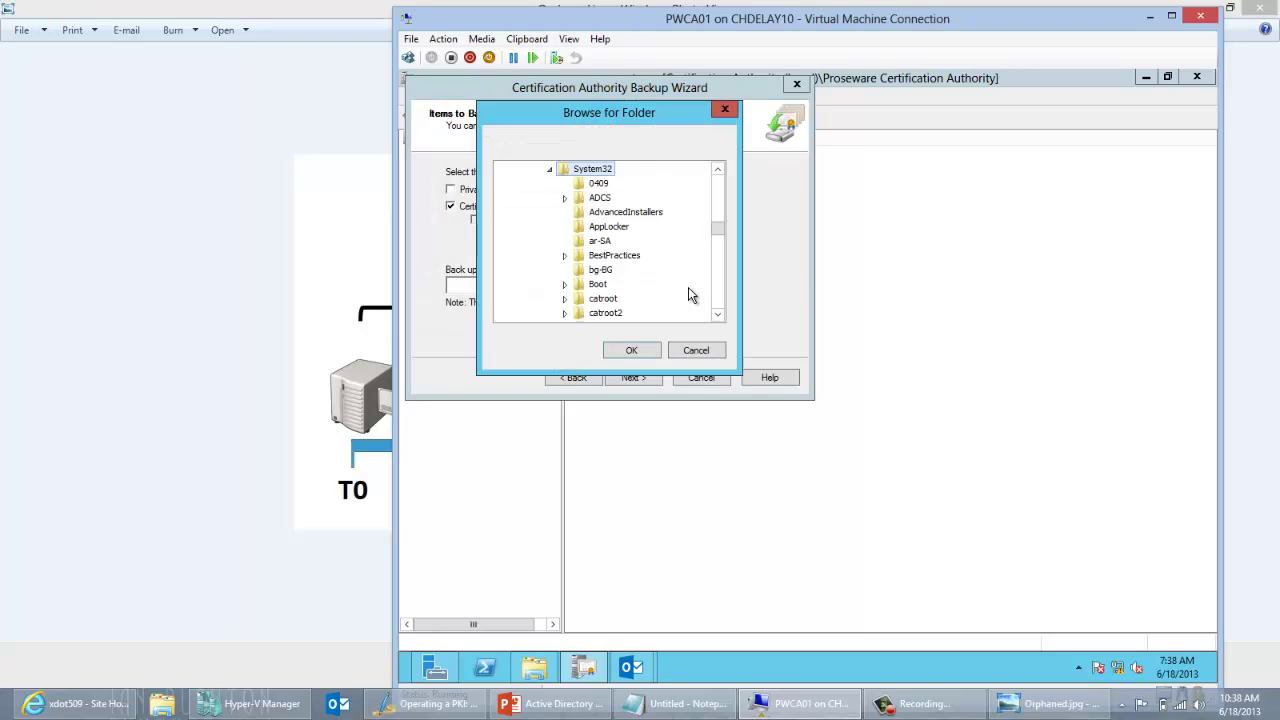
drag(722, 234, 719, 182)
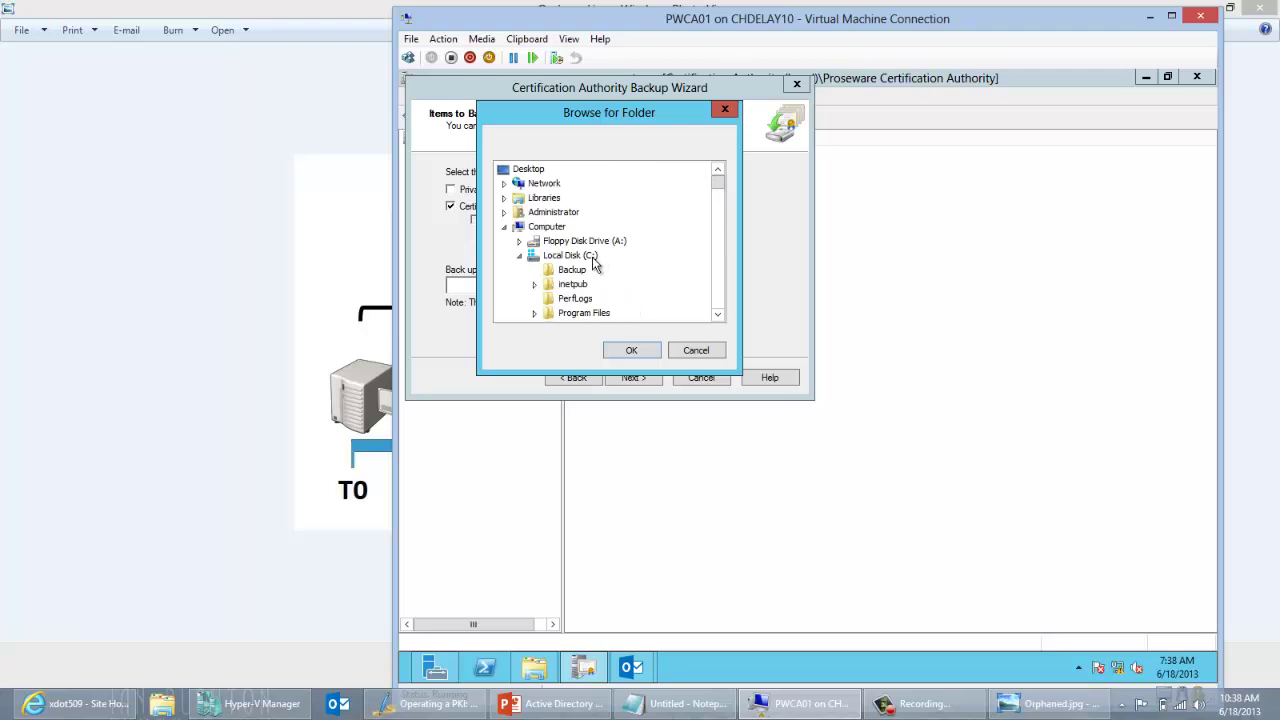
click(575, 270)
click(624, 346)
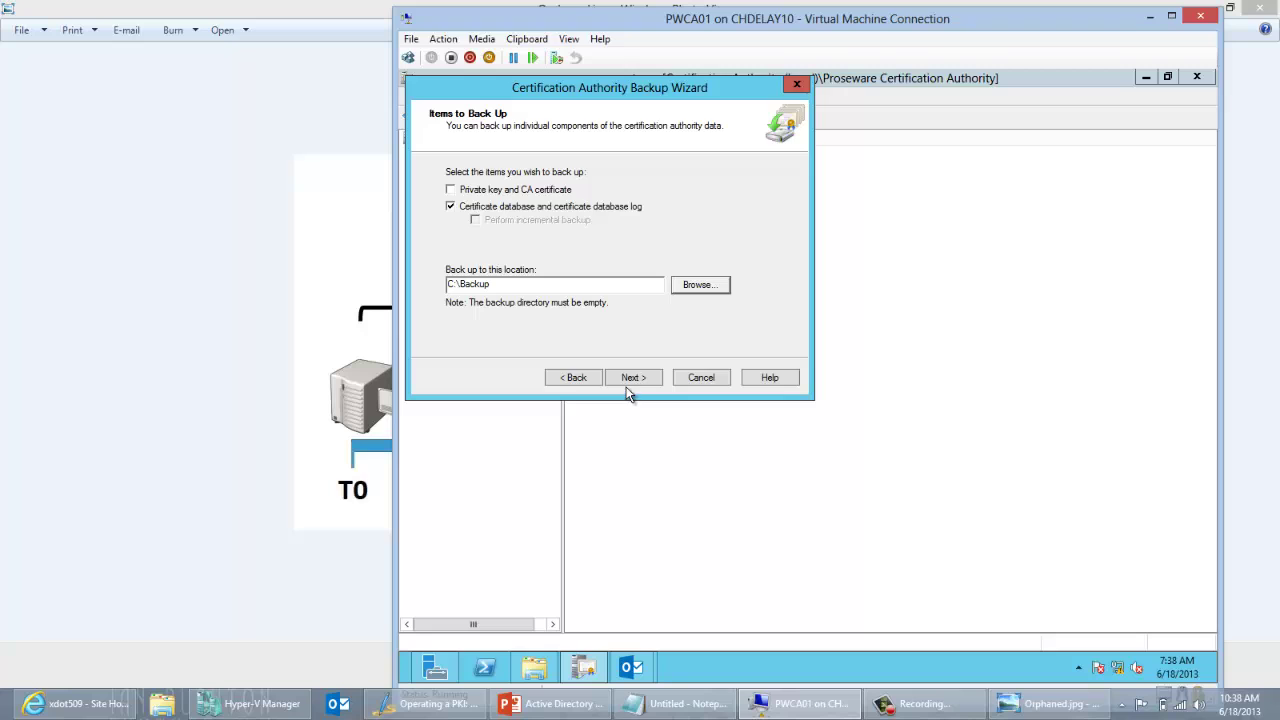
click(631, 380)
click(652, 383)
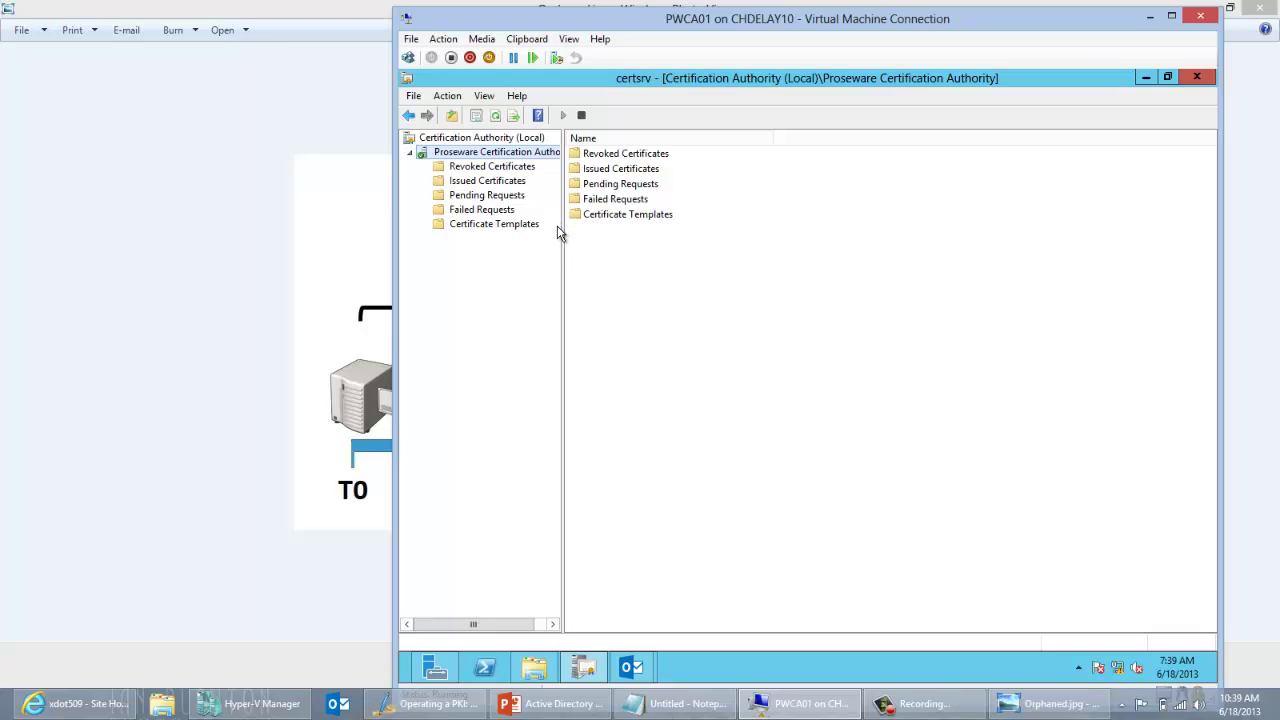
- Check the Revoked, Pending and Failed folders, ending on Issued Certificates (IDs 2, 3, 5–9)
click(514, 169)
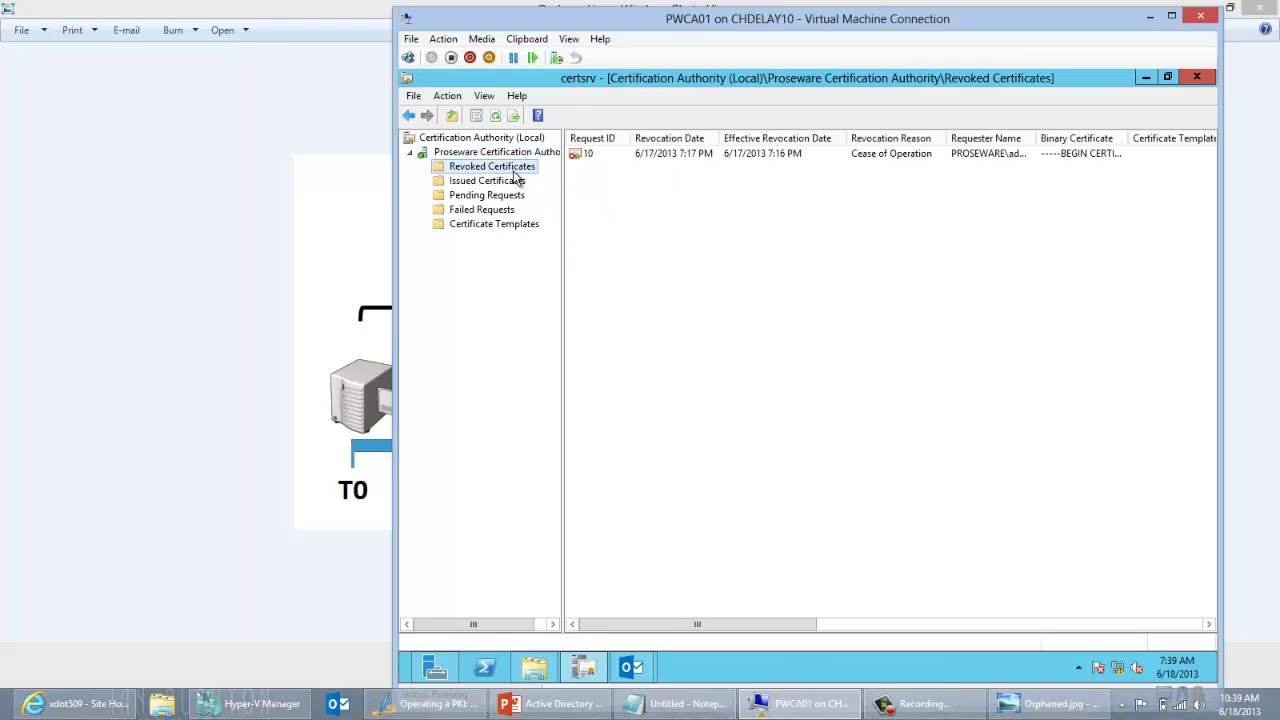
click(510, 182)
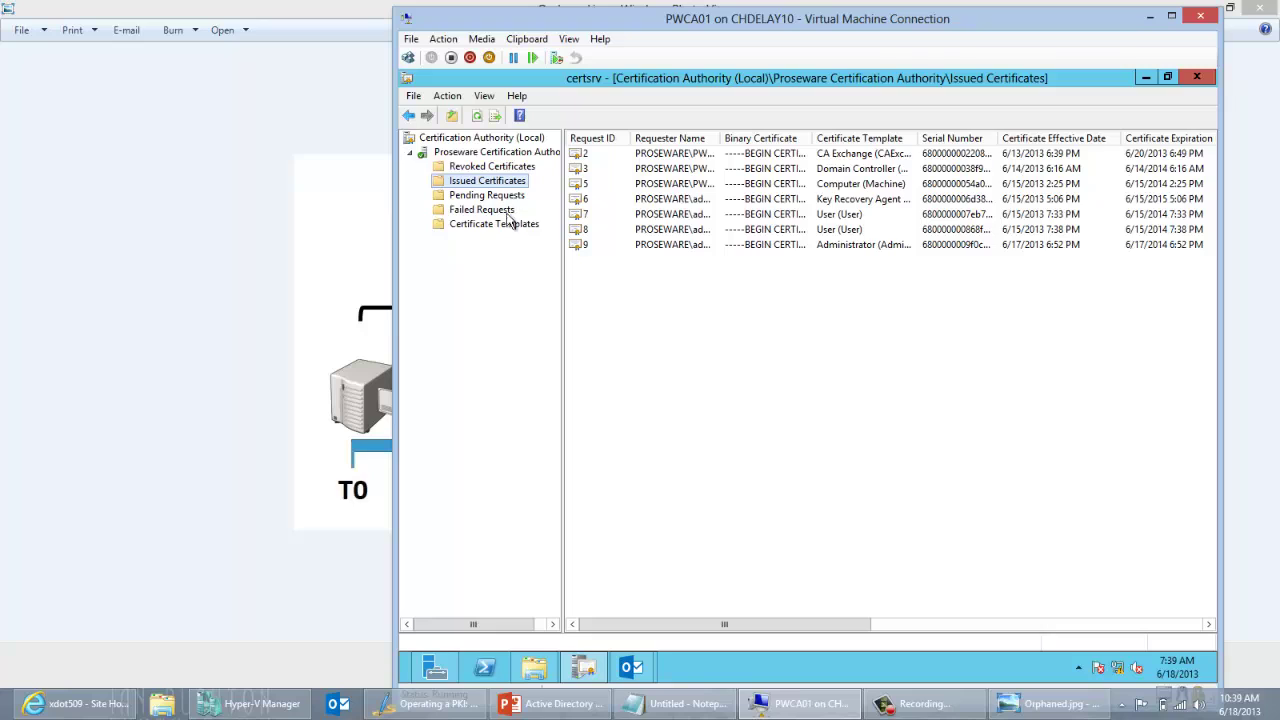
click(499, 199)
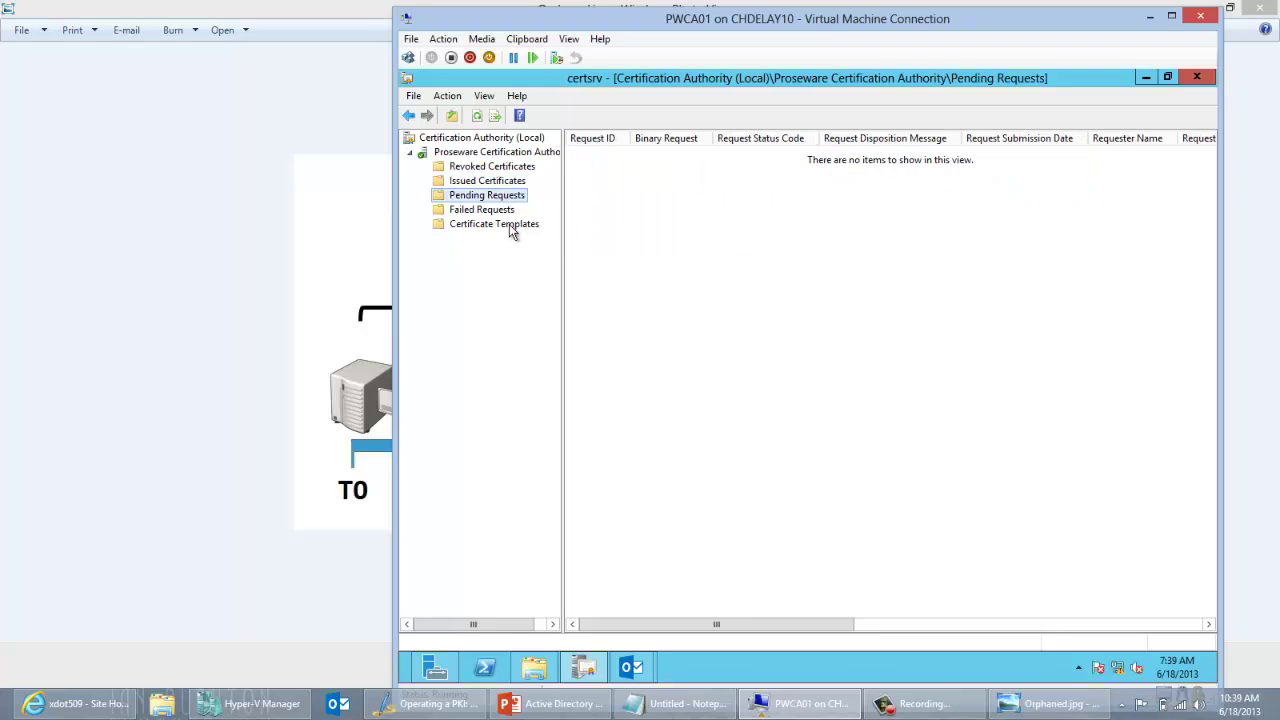
click(504, 213)
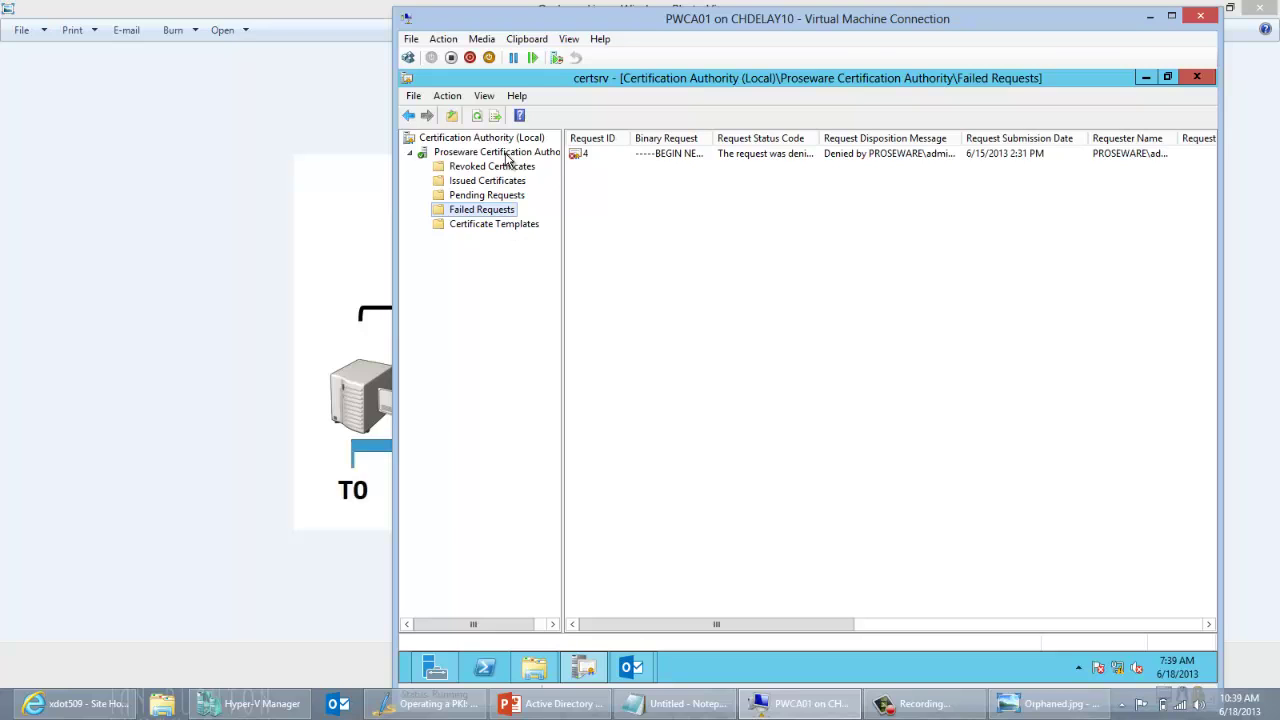
click(507, 182)
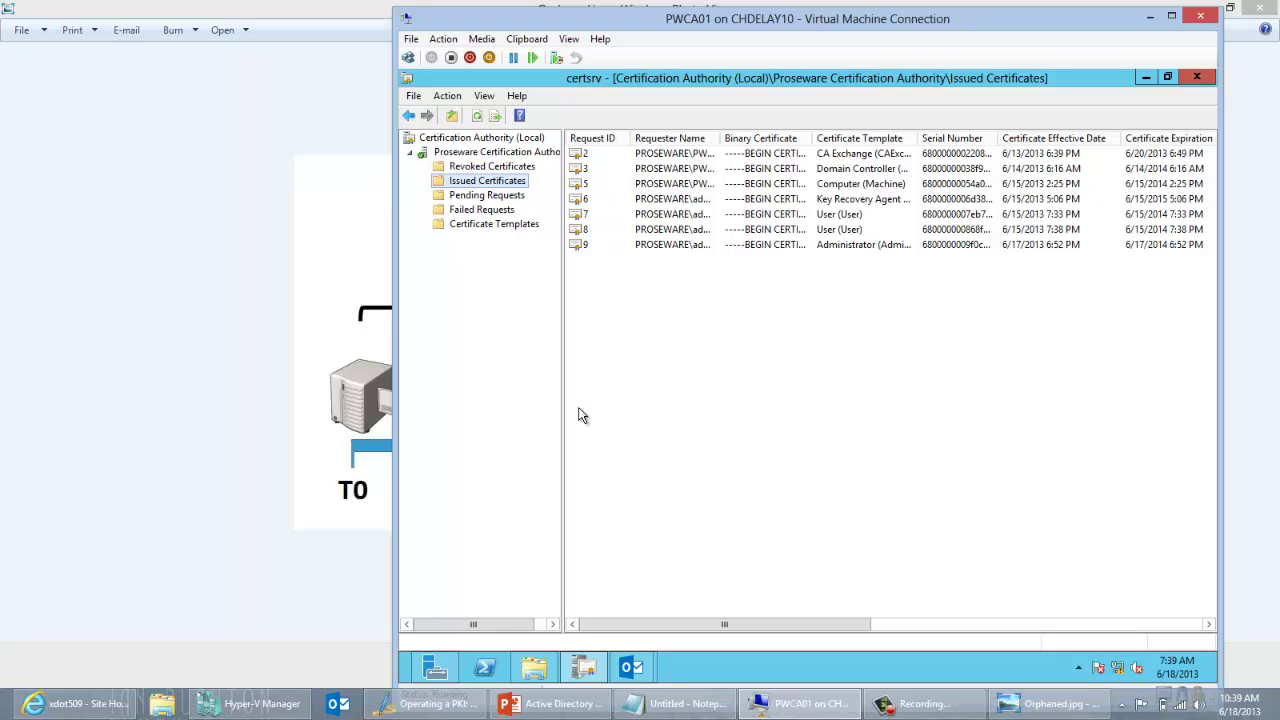
- Launch certmgr.msc from the Run box
key(super+r)
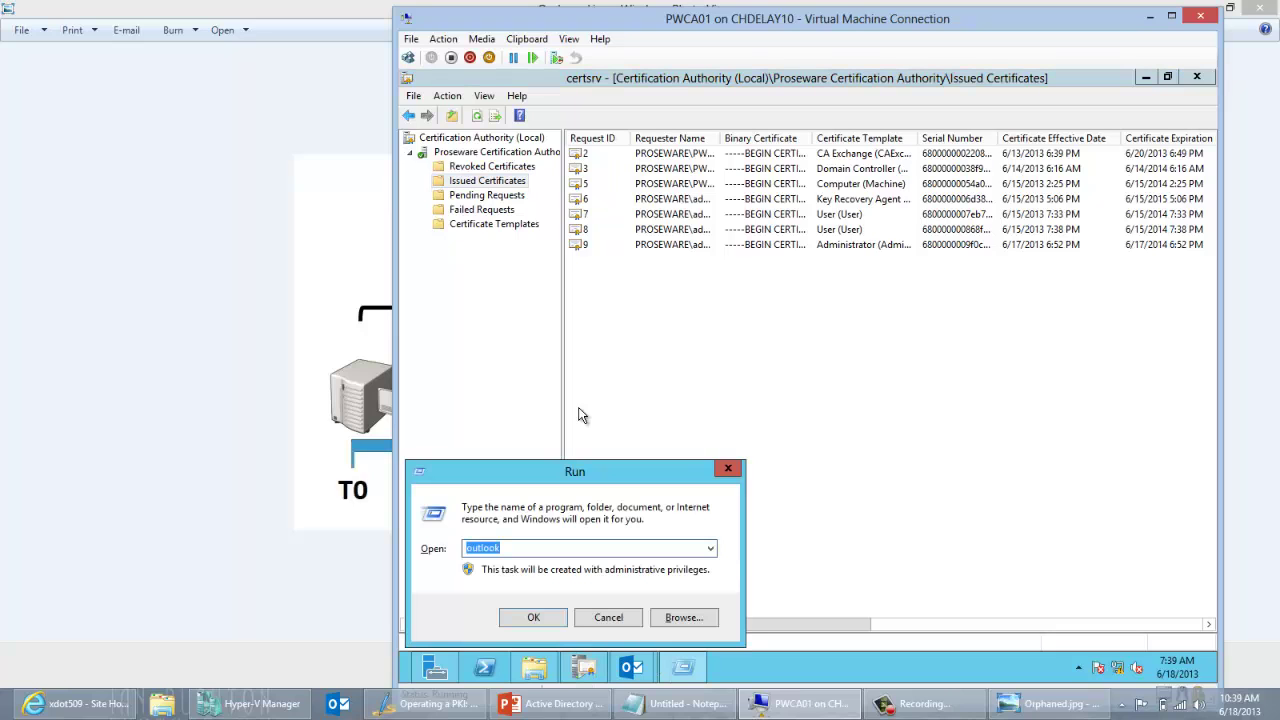
text(certmgr.m)
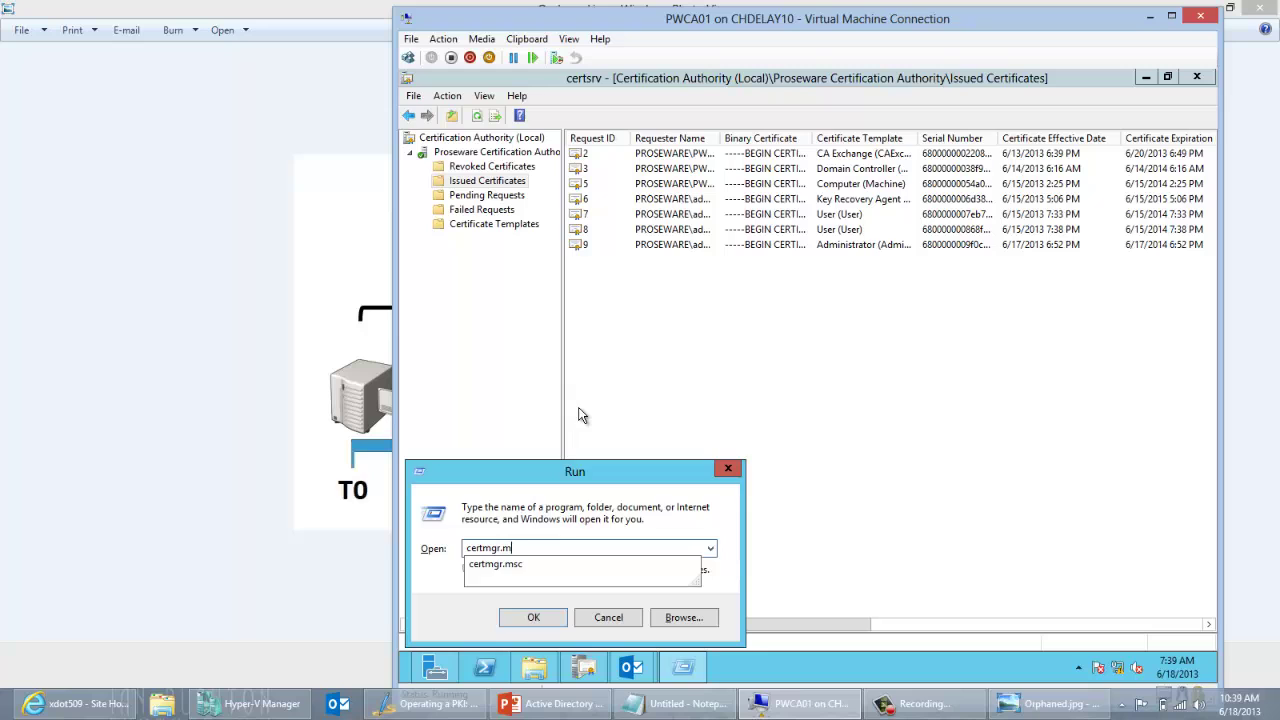
key(Down)
key(Return)
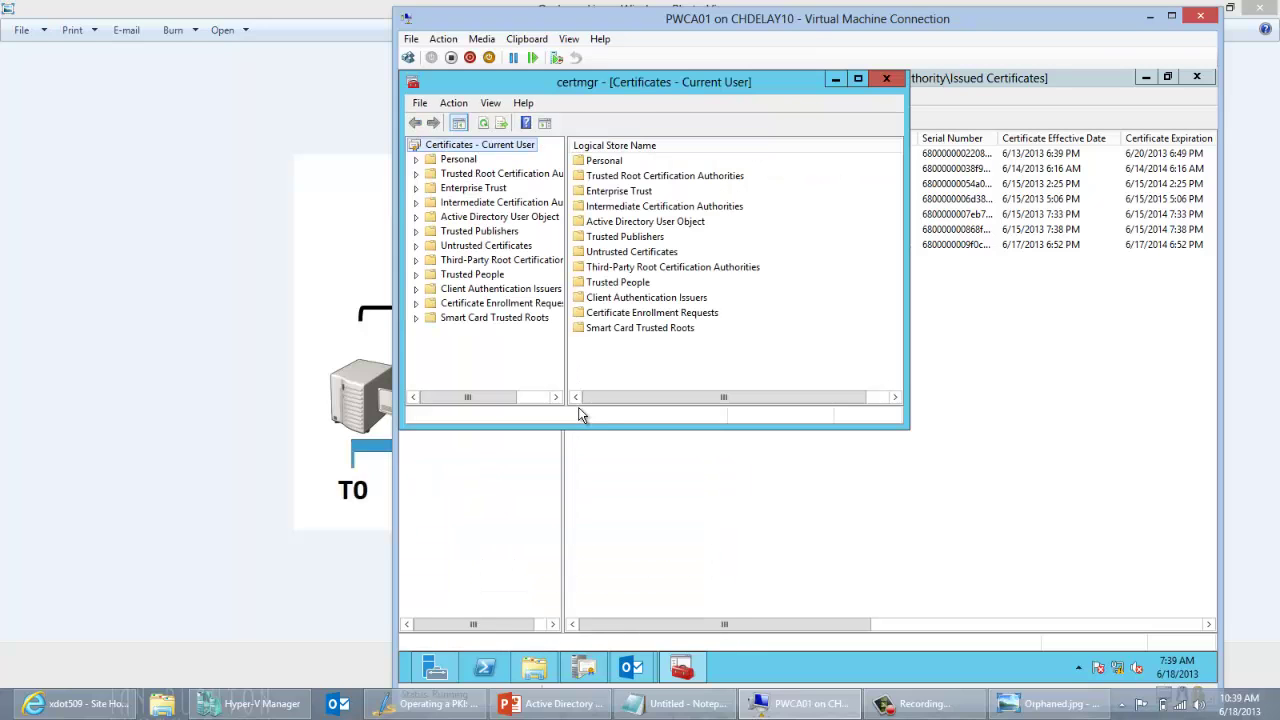
- Enroll an Administrator certificate into the Personal store via Active Directory Enrollment Policy
right_click(472, 161)
mouse_move(497, 197)
click(630, 211)
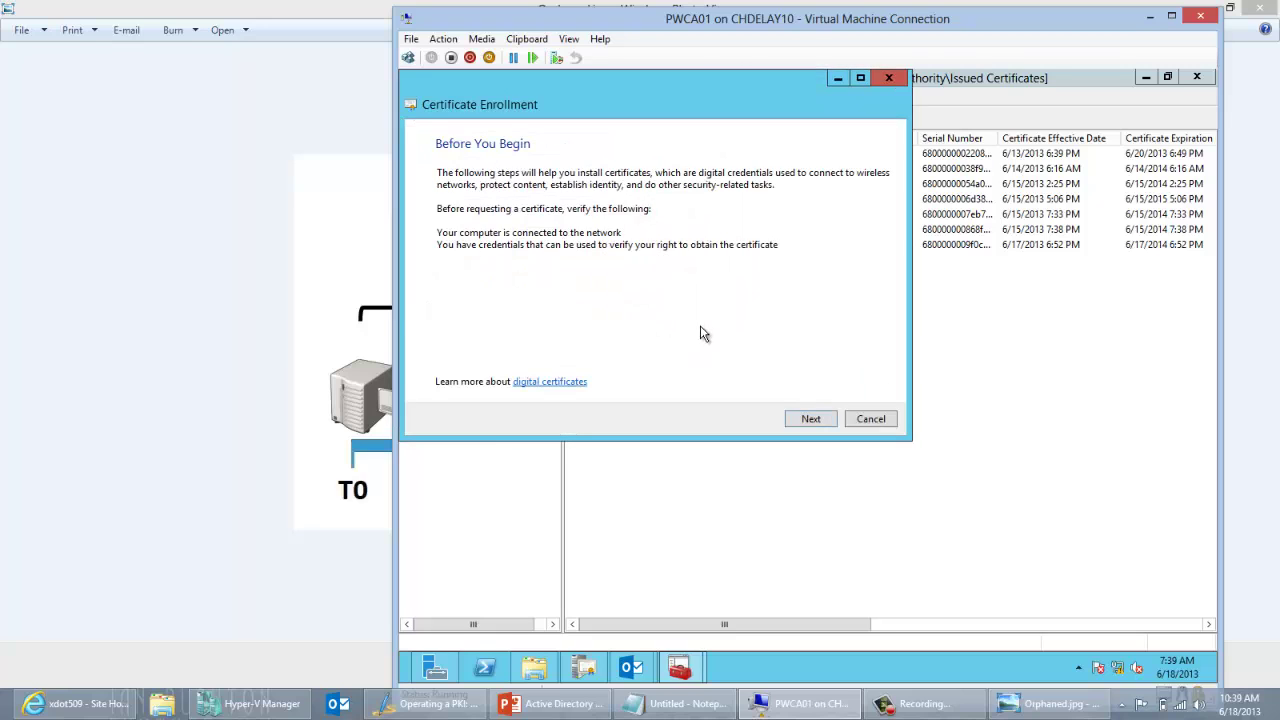
click(808, 420)
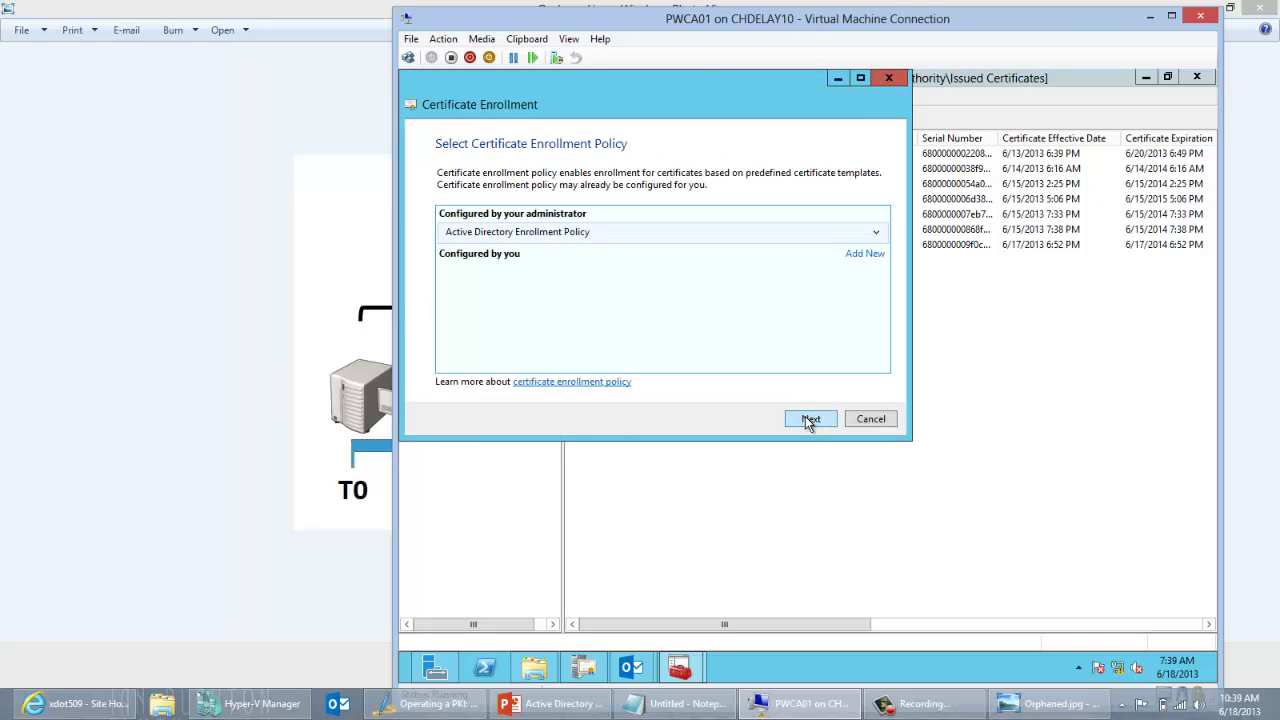
click(808, 420)
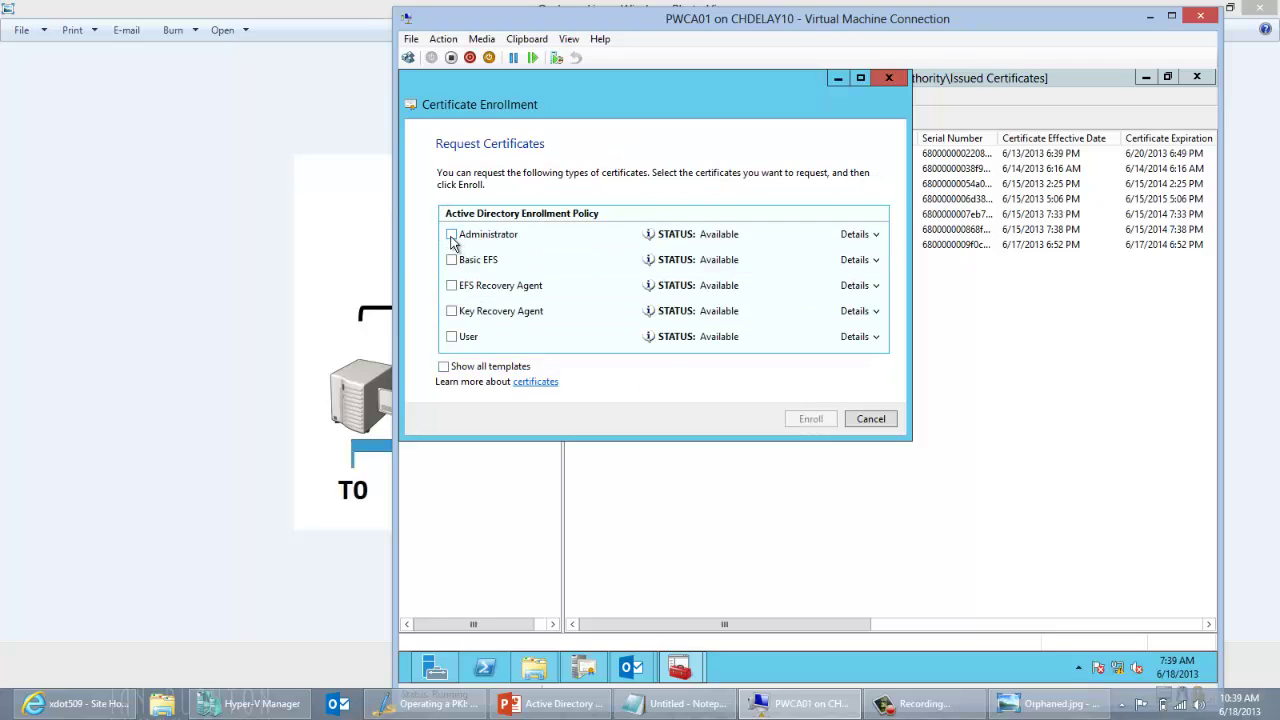
click(451, 234)
click(809, 419)
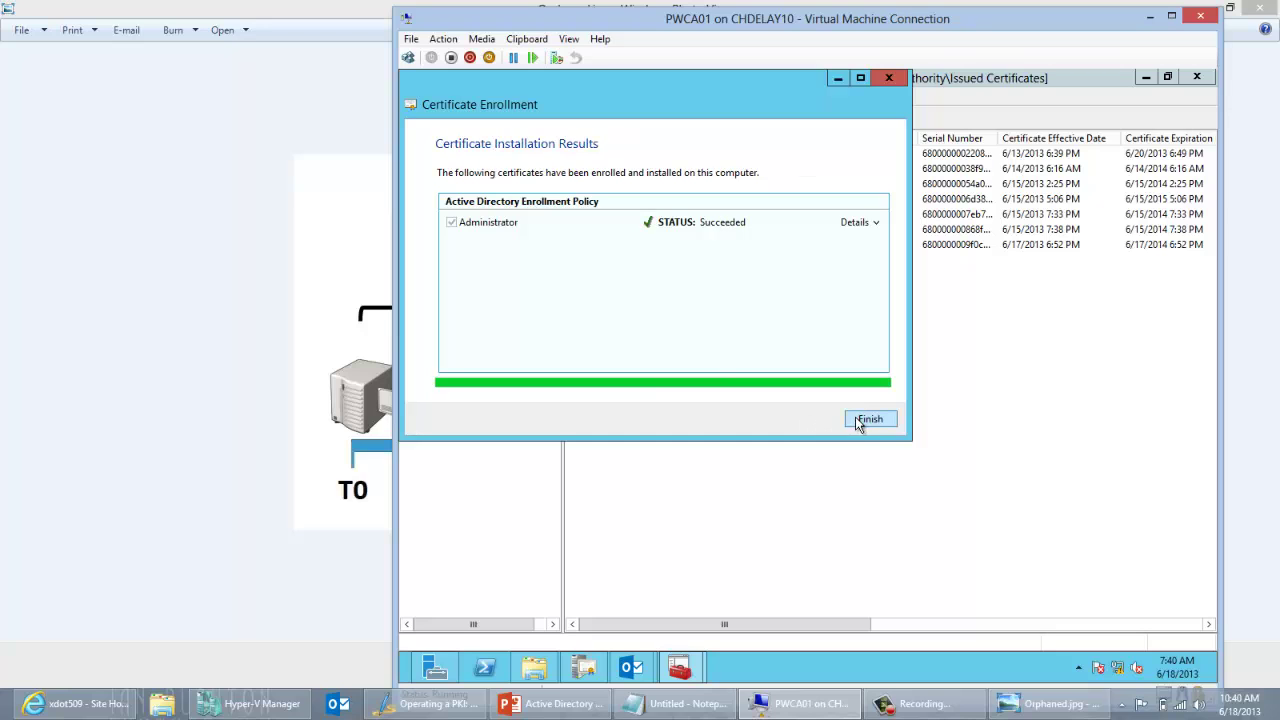
click(859, 422)
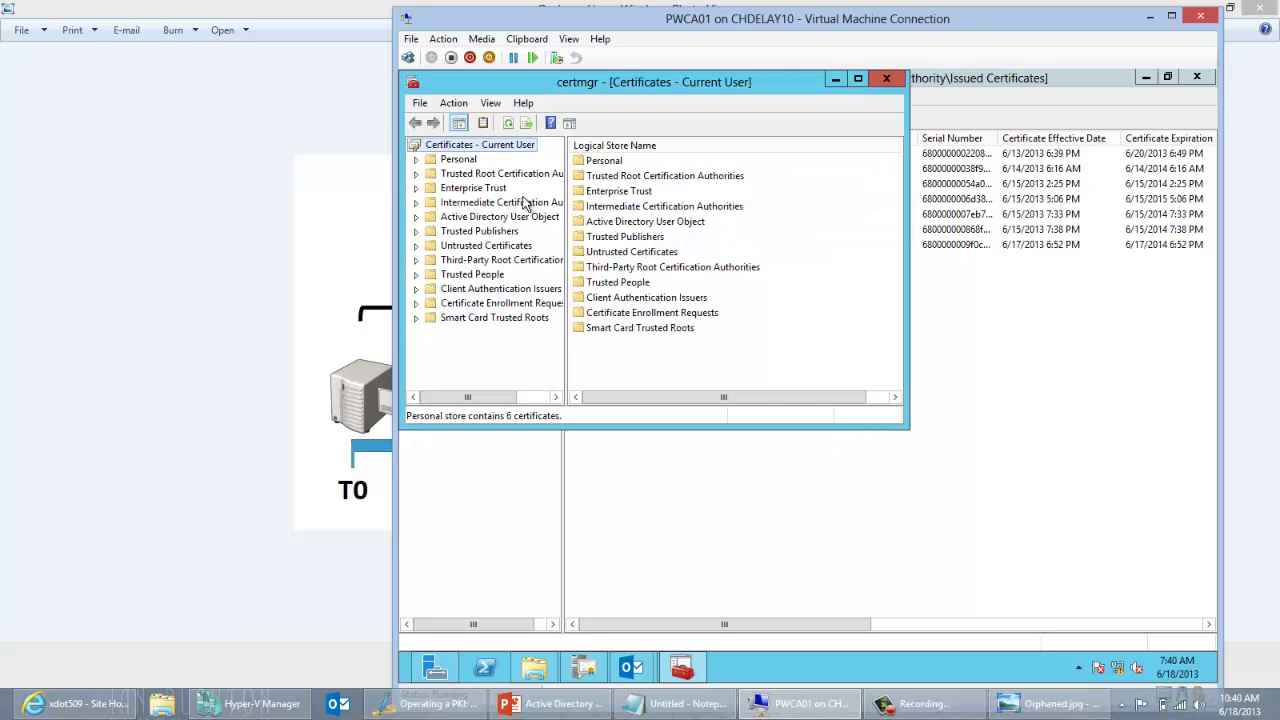
- View the new Administrator certificate in Personal > Certificates, then close certmgr
double_click(588, 167)
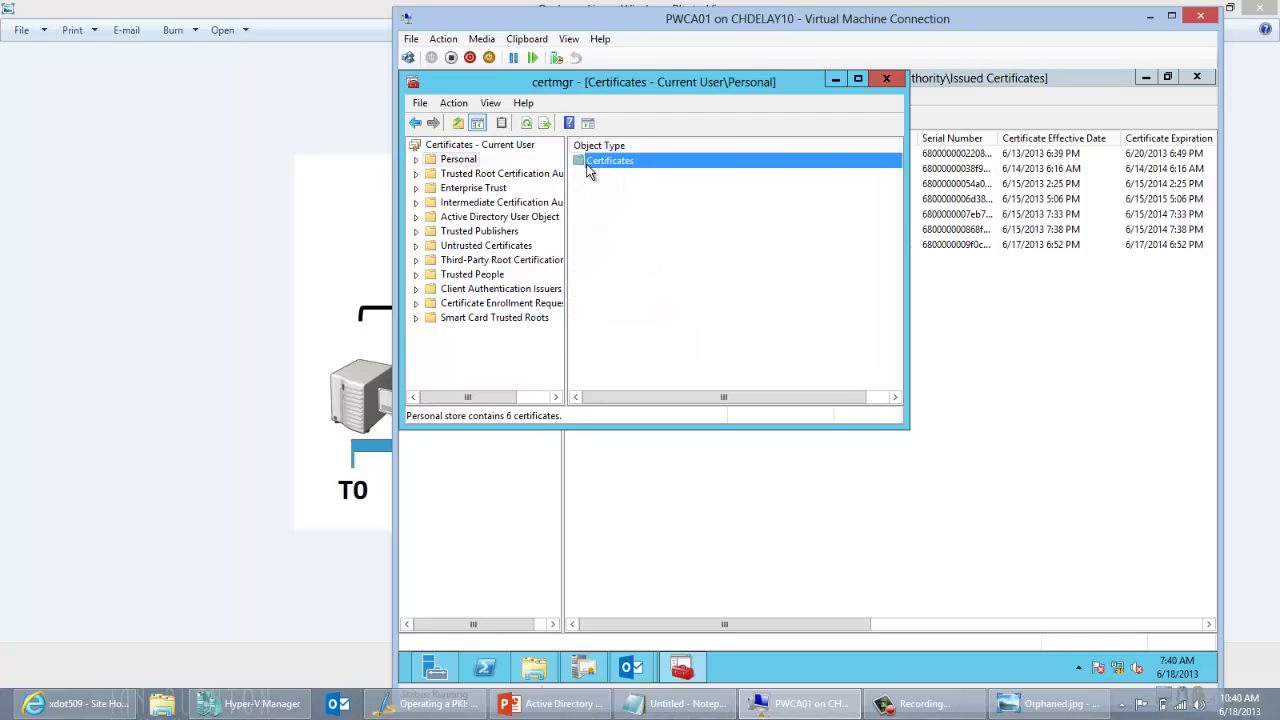
double_click(589, 164)
click(611, 238)
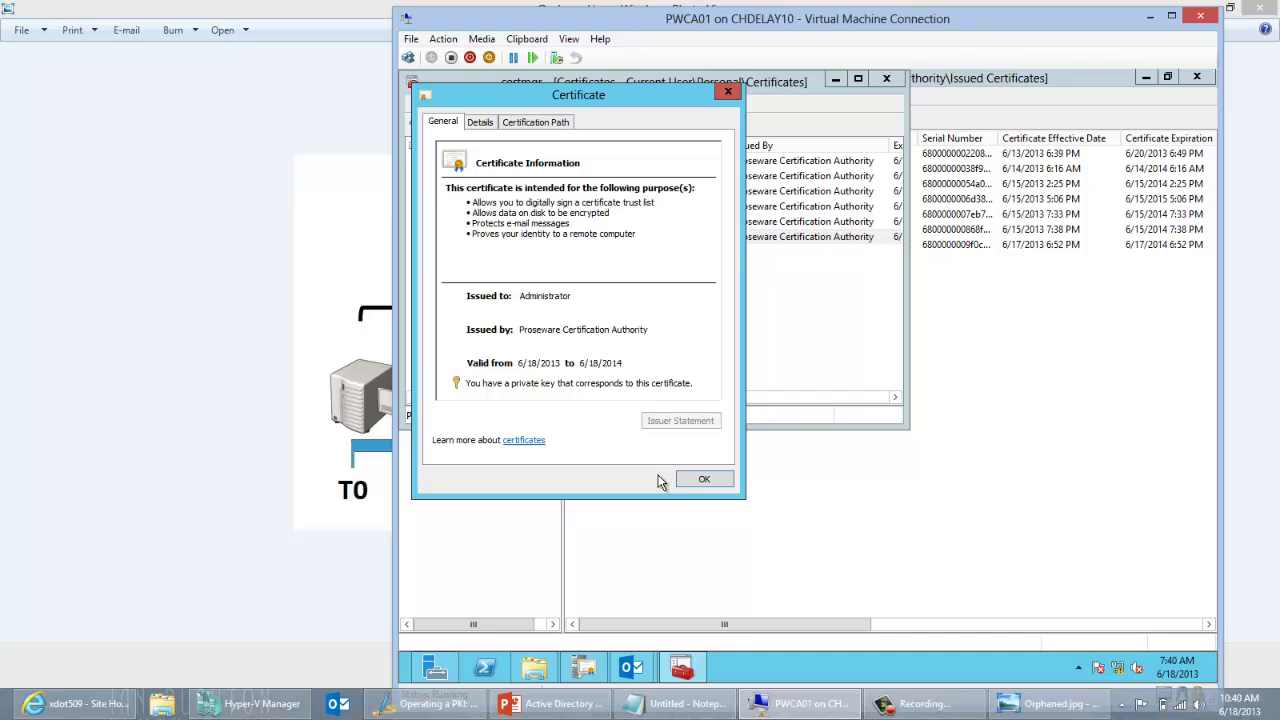
click(704, 480)
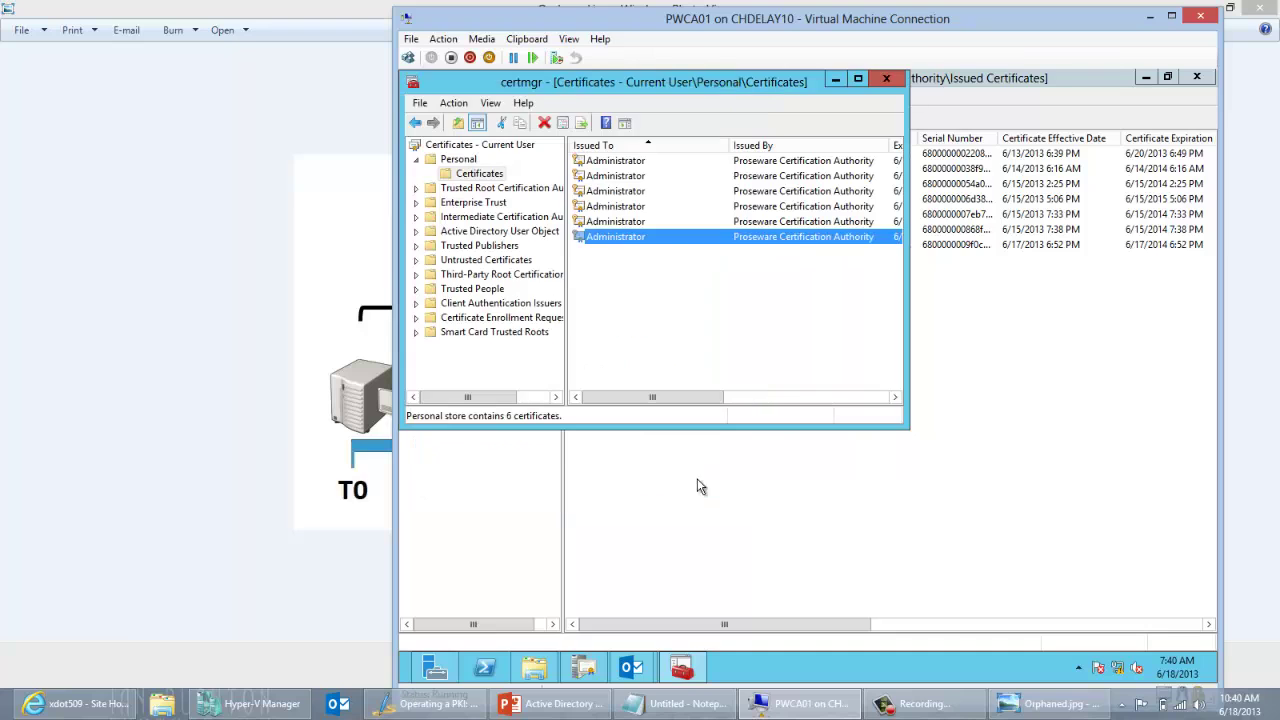
click(885, 79)
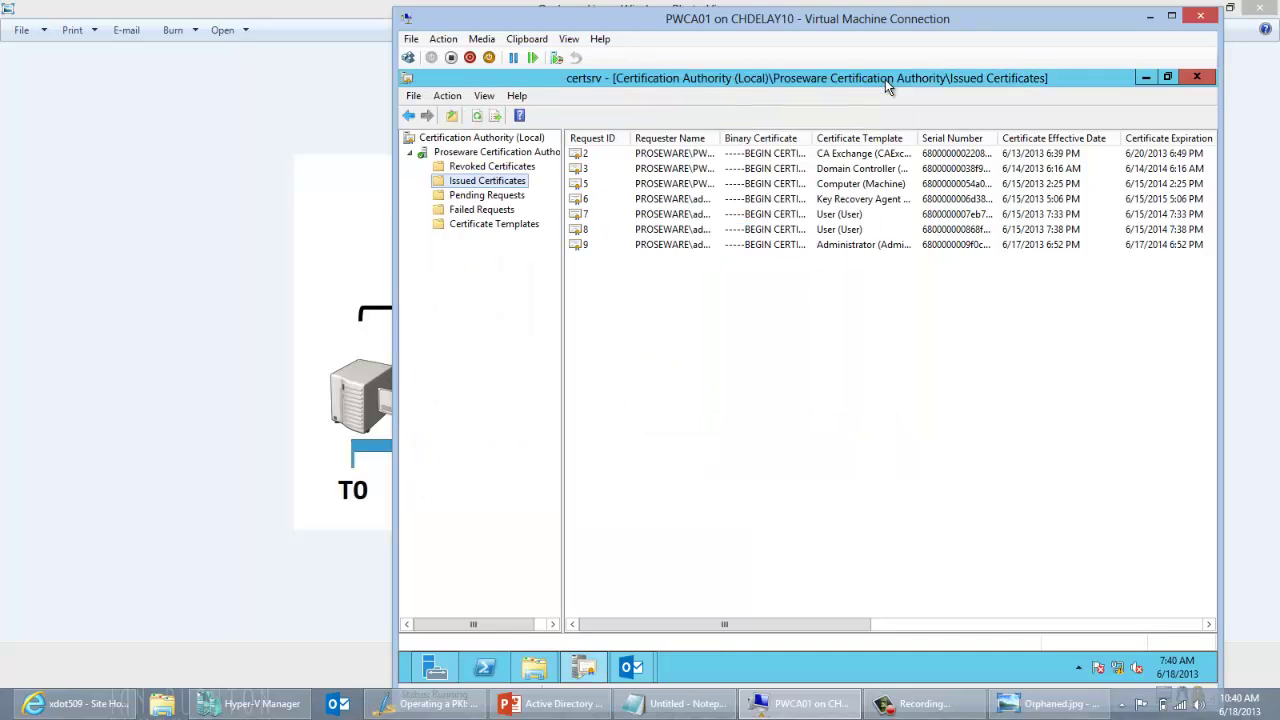
- Refresh Issued Certificates, select request 11, and check its serial number in the Outlook notice
click(477, 116)
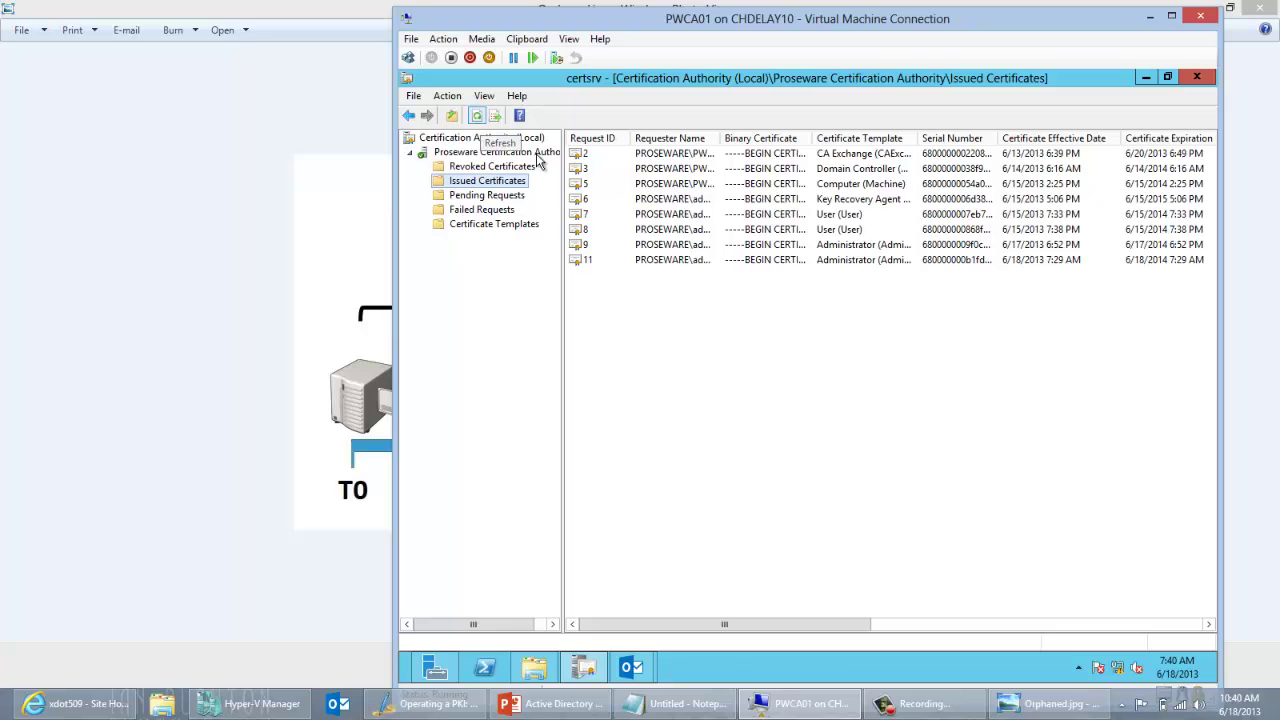
click(628, 266)
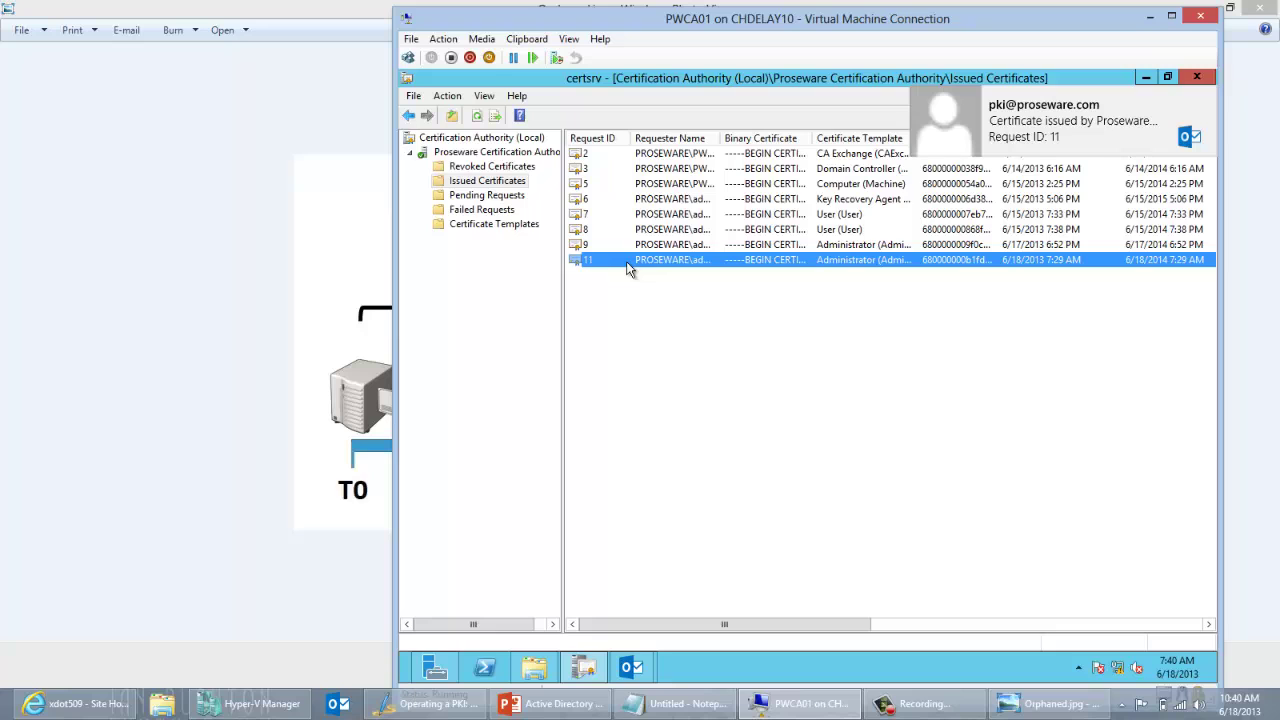
click(1000, 140)
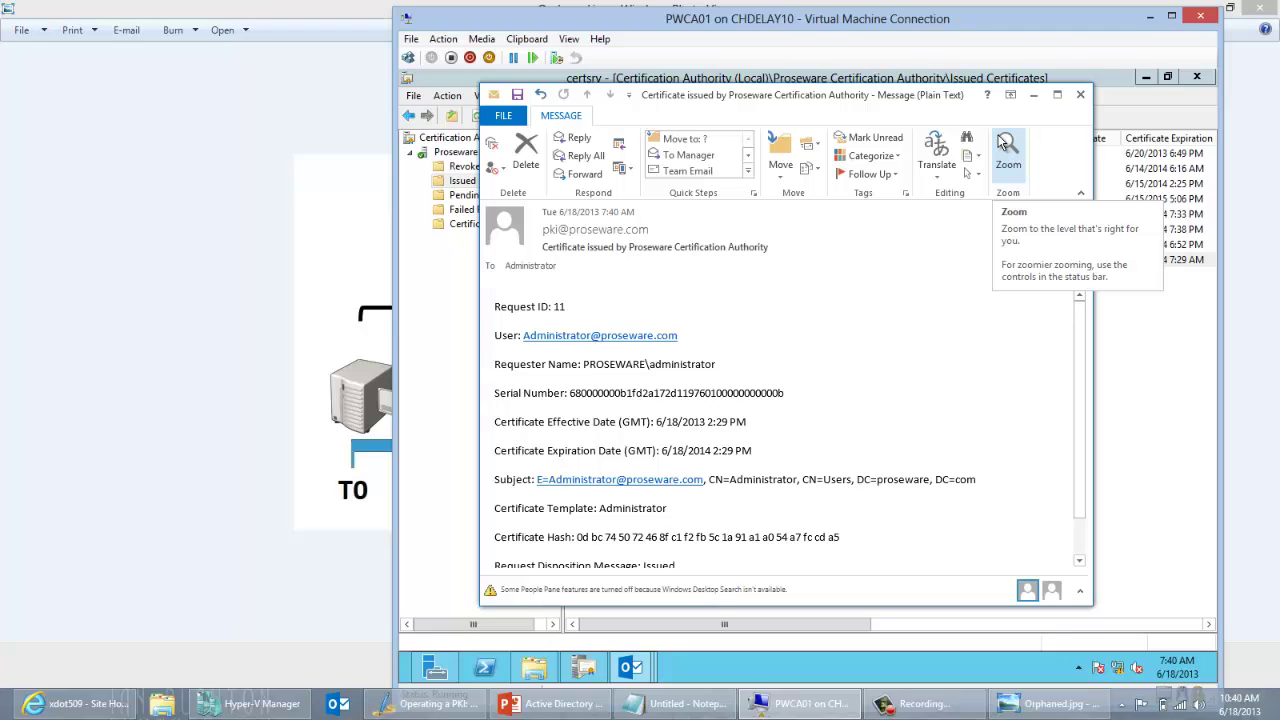
drag(788, 394, 484, 398)
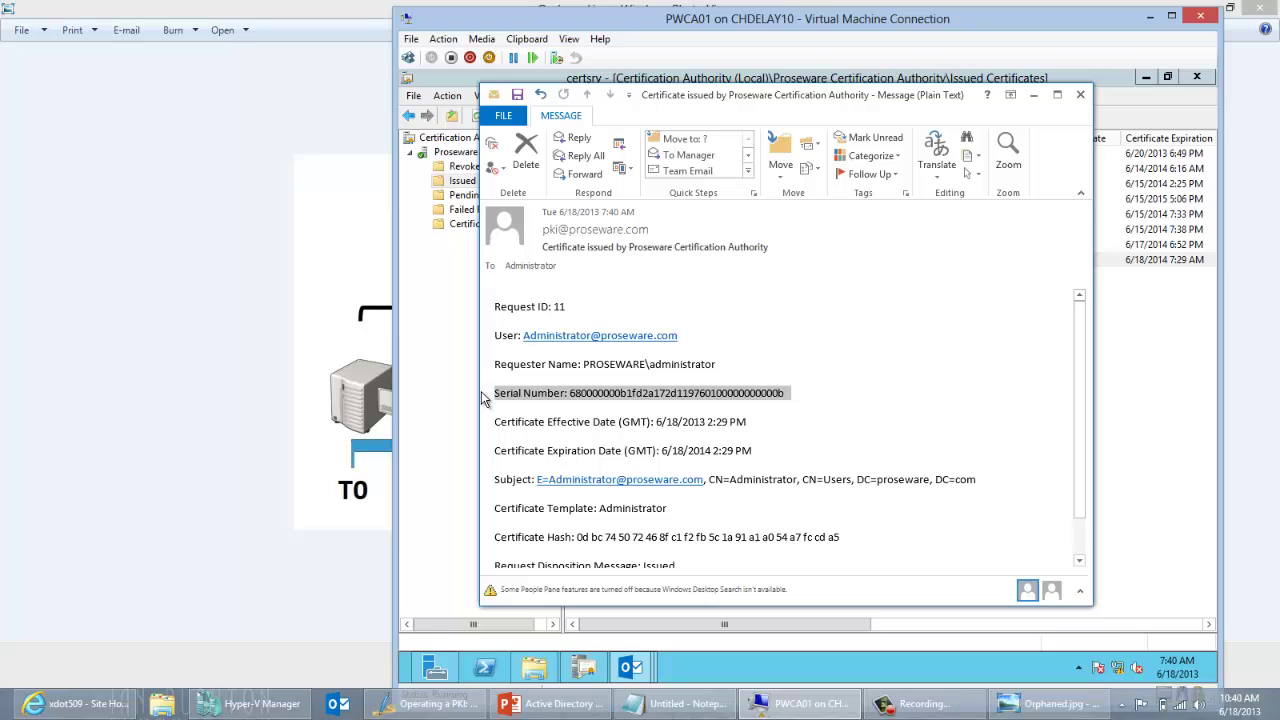
click(1079, 95)
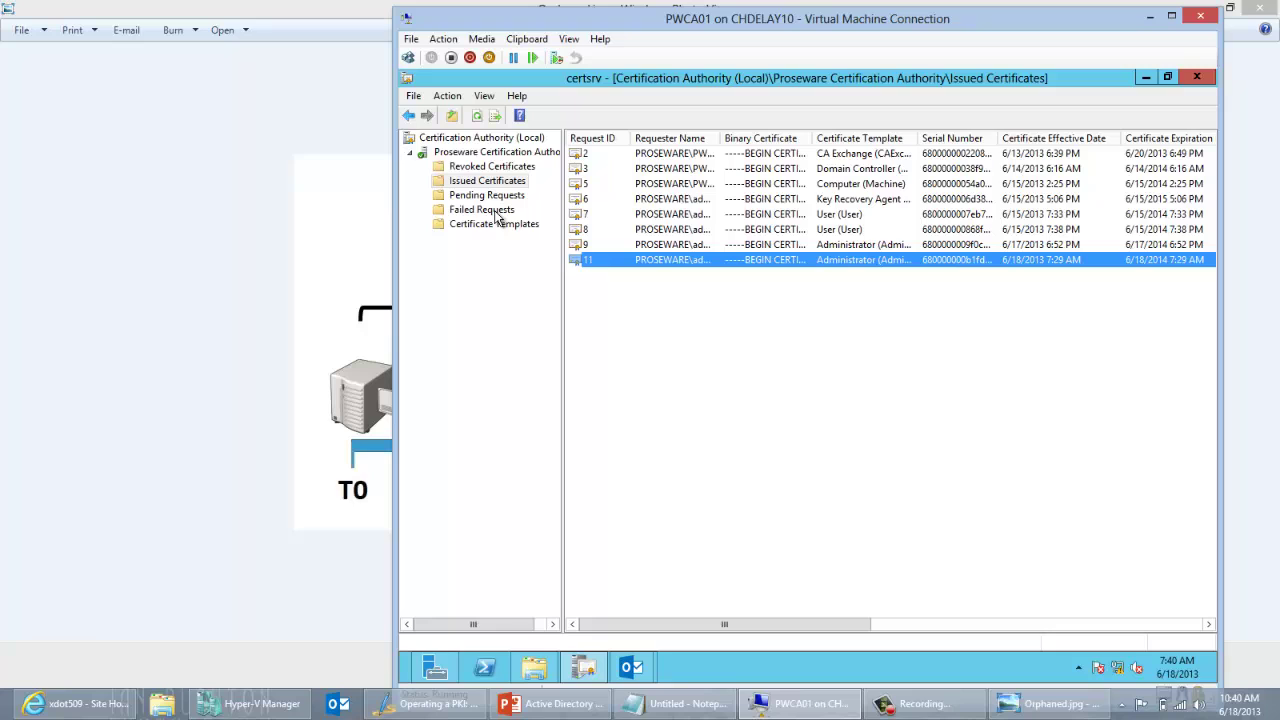
- Start the Restore CA wizard, stopping Certificate Services
click(444, 158)
right_click(444, 158)
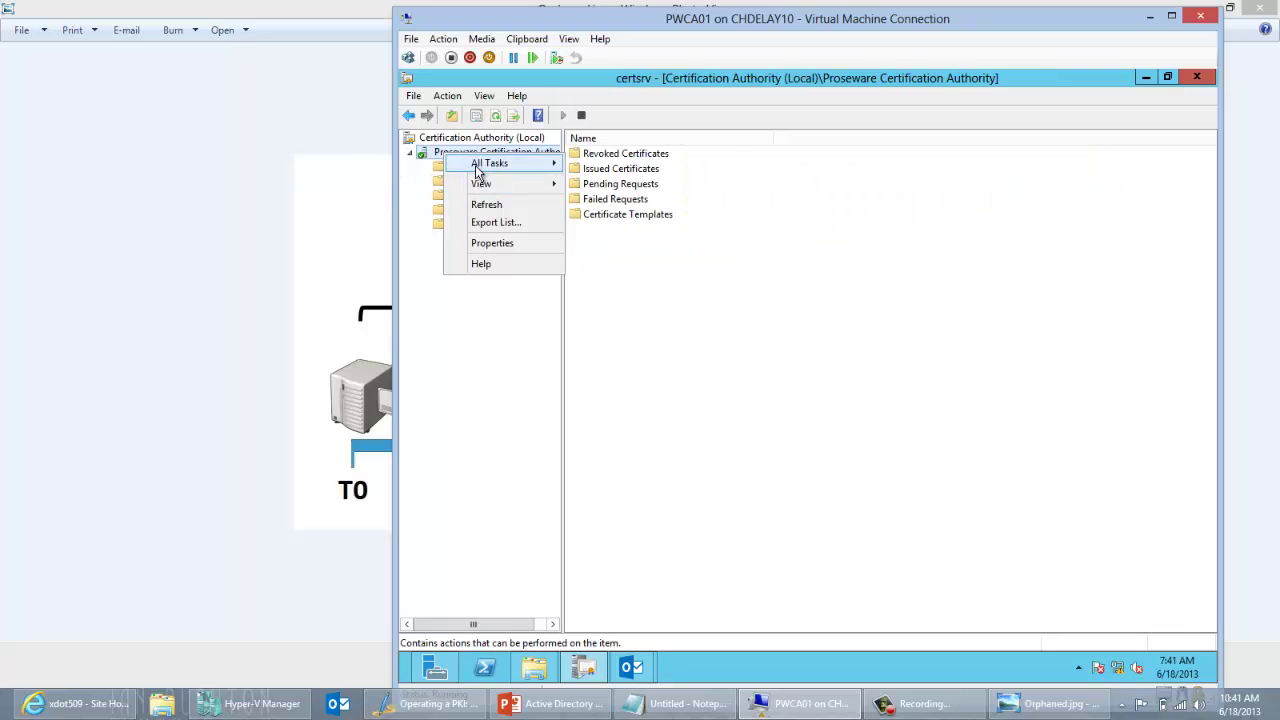
mouse_move(485, 164)
click(608, 241)
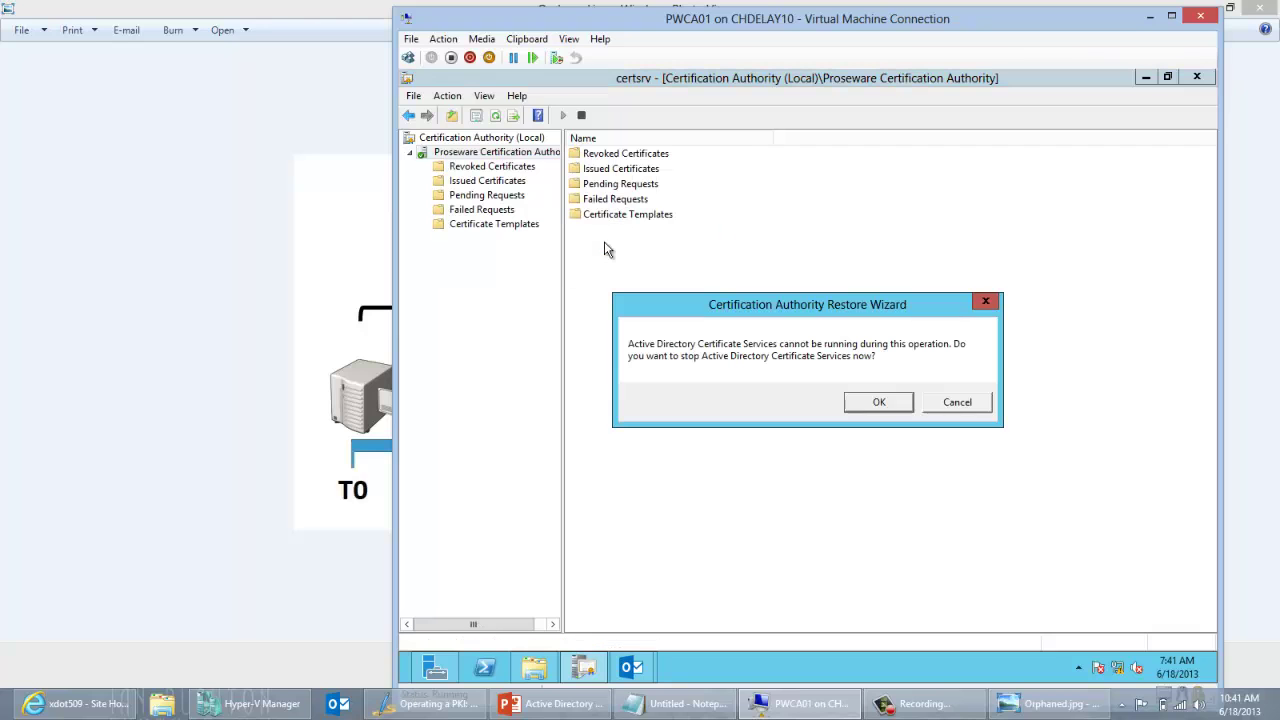
click(861, 402)
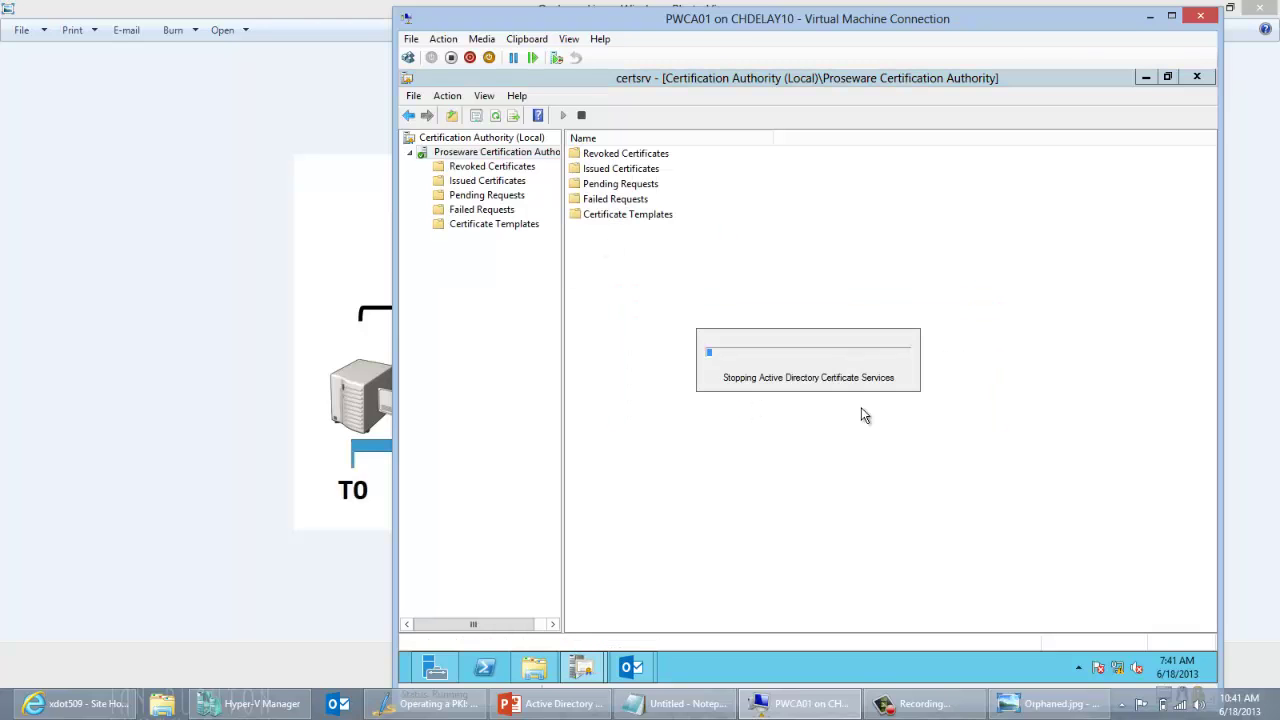
click(650, 375)
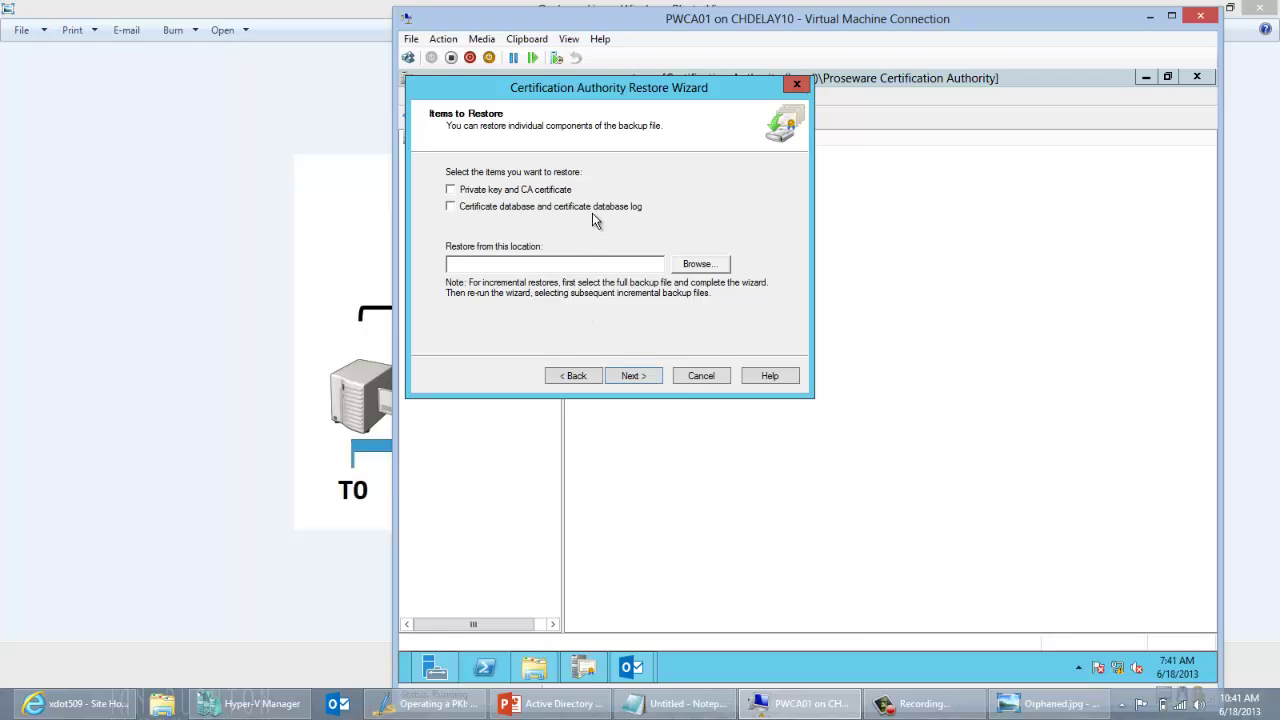
- Restore the CA from C:\Backup and restart Certificate Services
click(694, 264)
drag(717, 228, 700, 153)
click(571, 270)
click(641, 352)
click(638, 377)
click(634, 376)
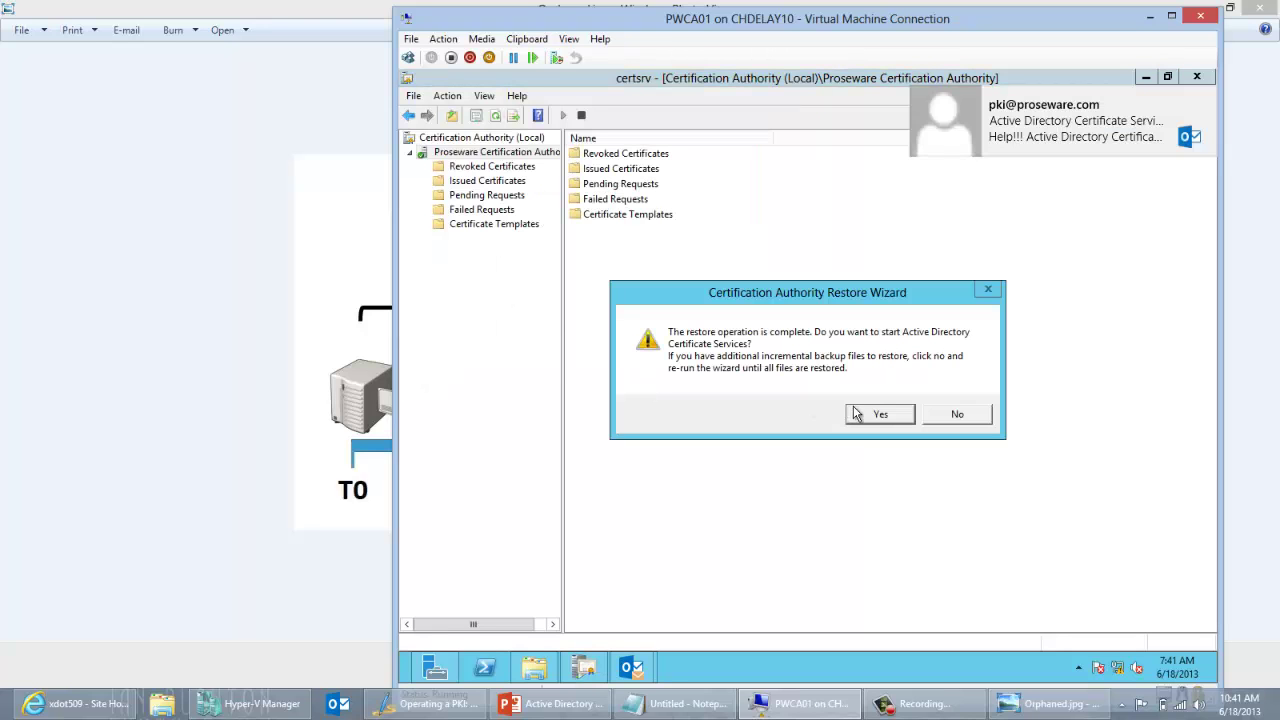
click(866, 417)
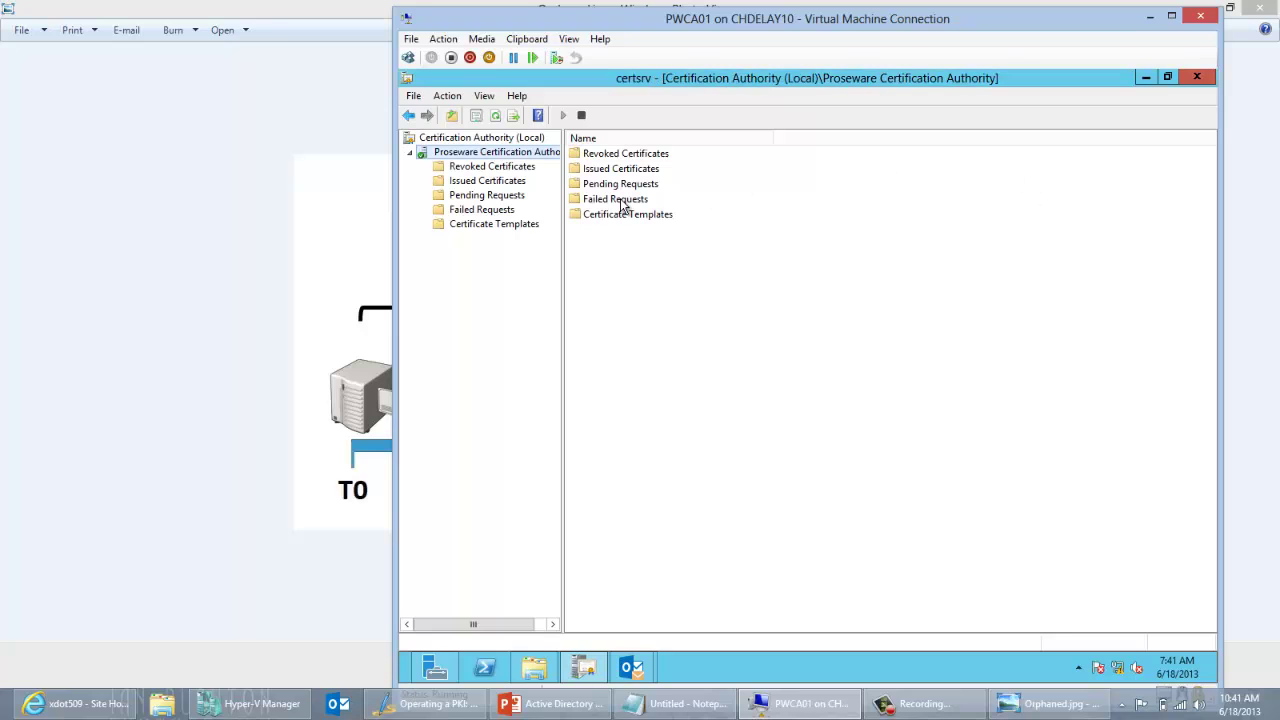
- Show Issued Certificates and select request 9, confirming request 11 is gone
click(488, 184)
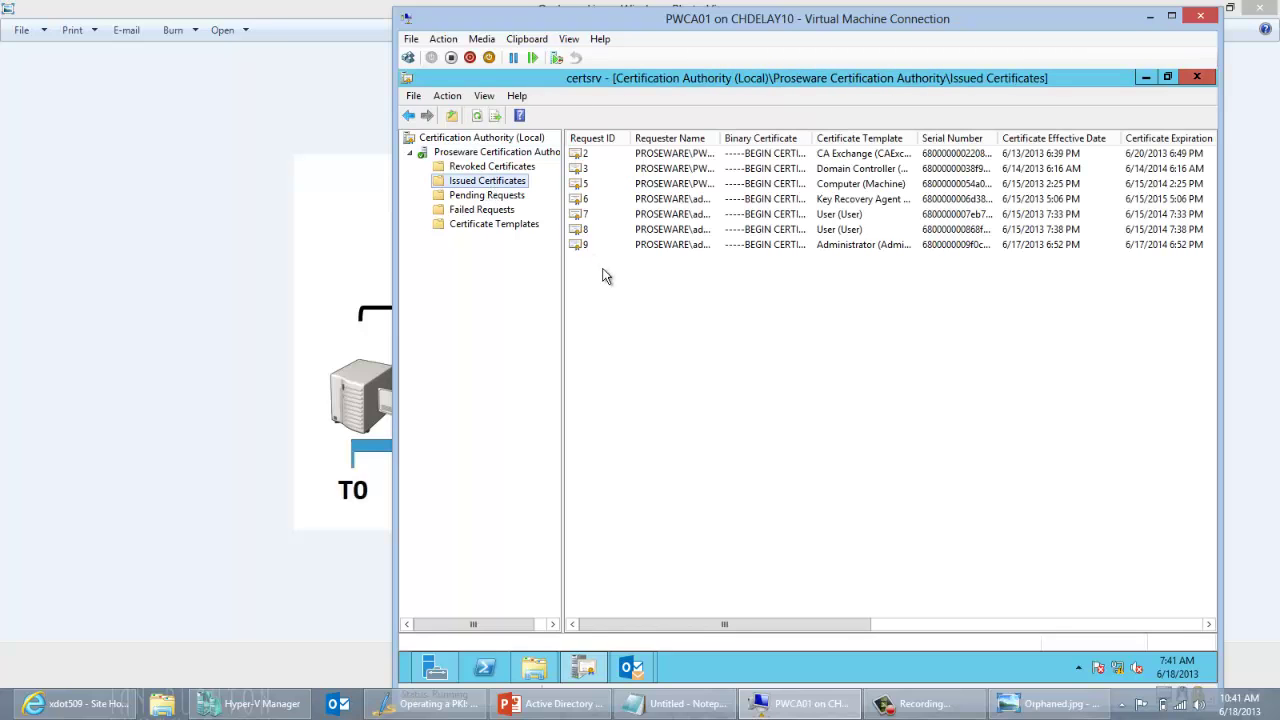
click(625, 247)
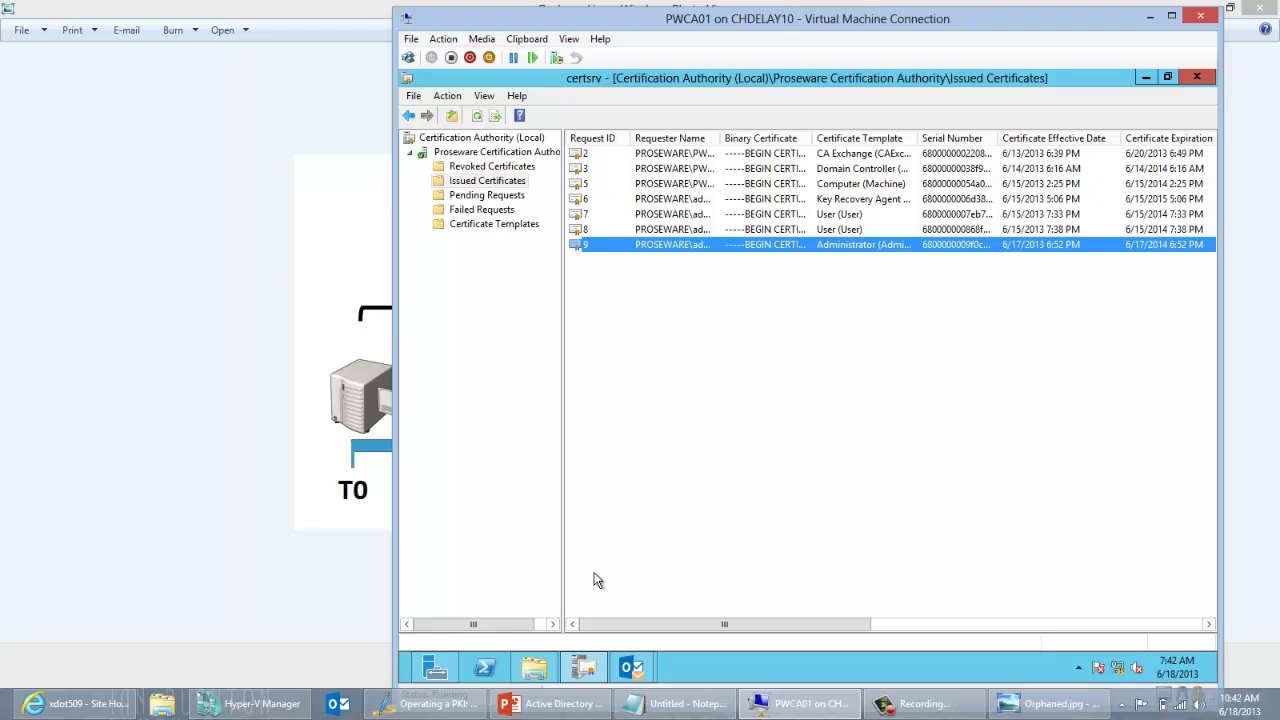
- Accept the mail server's certificate in Outlook's Security Alert
click(631, 668)
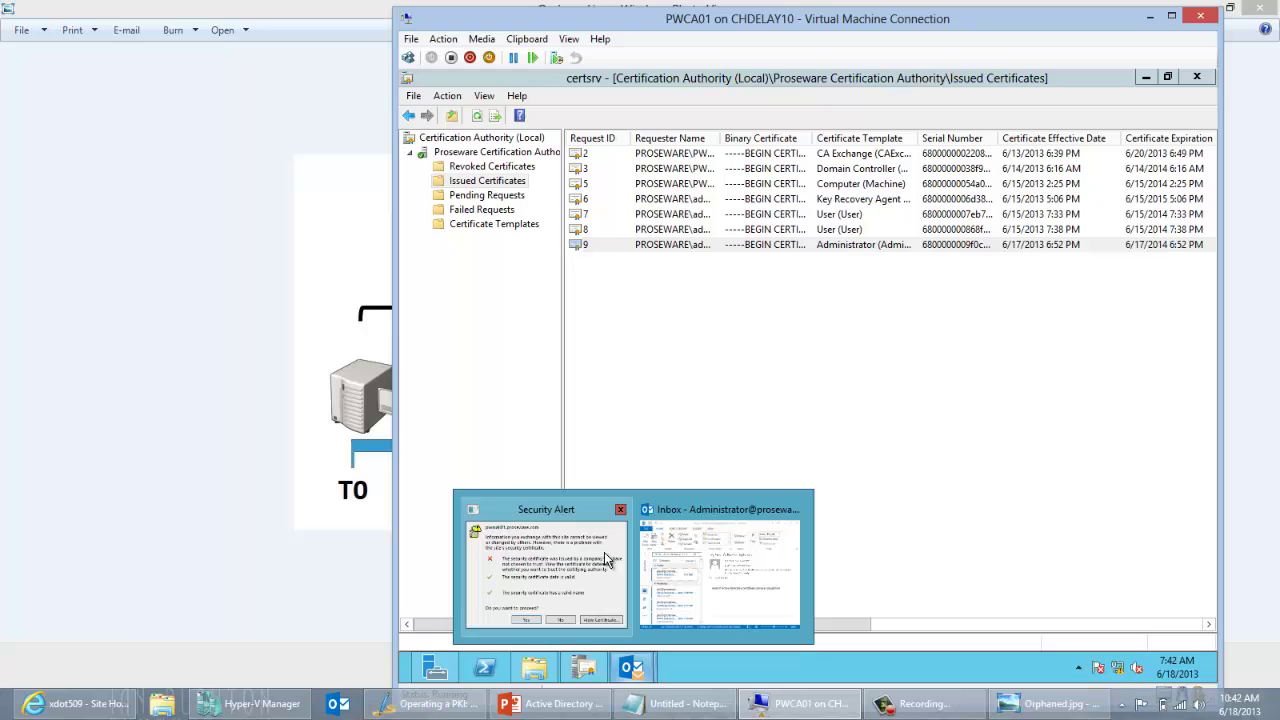
click(593, 590)
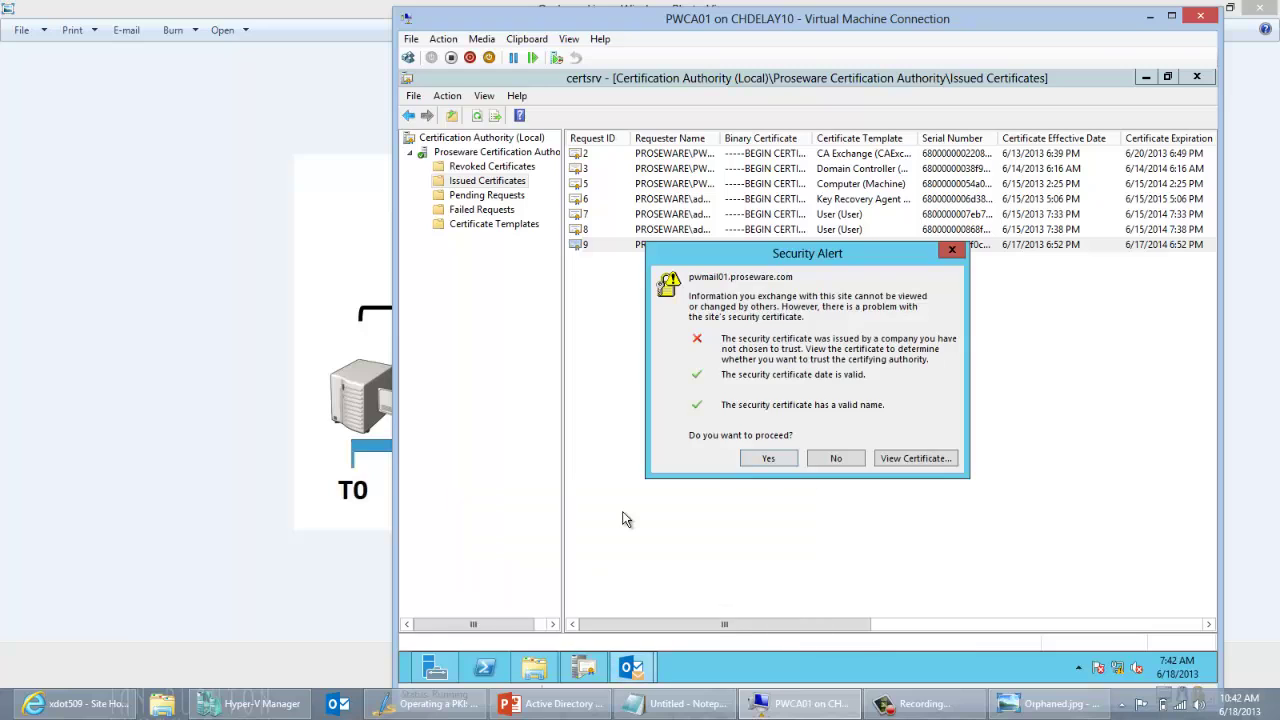
click(790, 462)
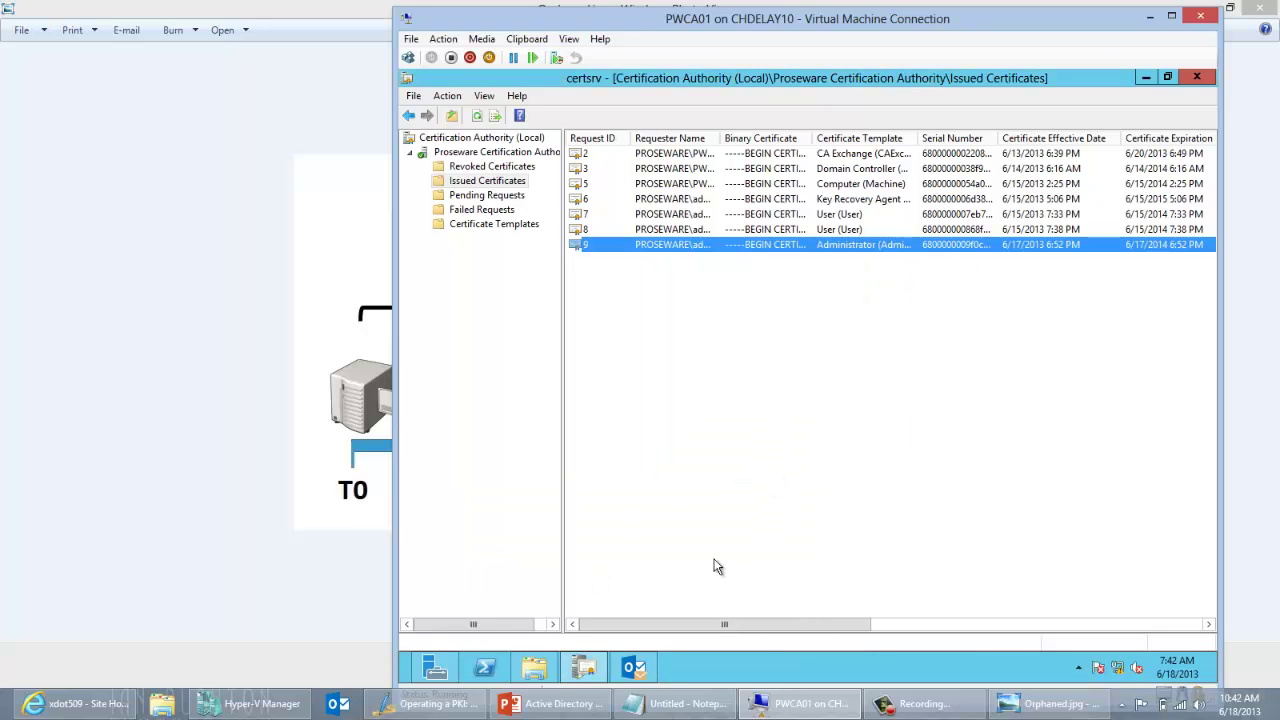
- Copy the serial number from the 7:40 AM Certificate issued message for request 11, then return to Start
mouse_move(633, 668)
click(620, 590)
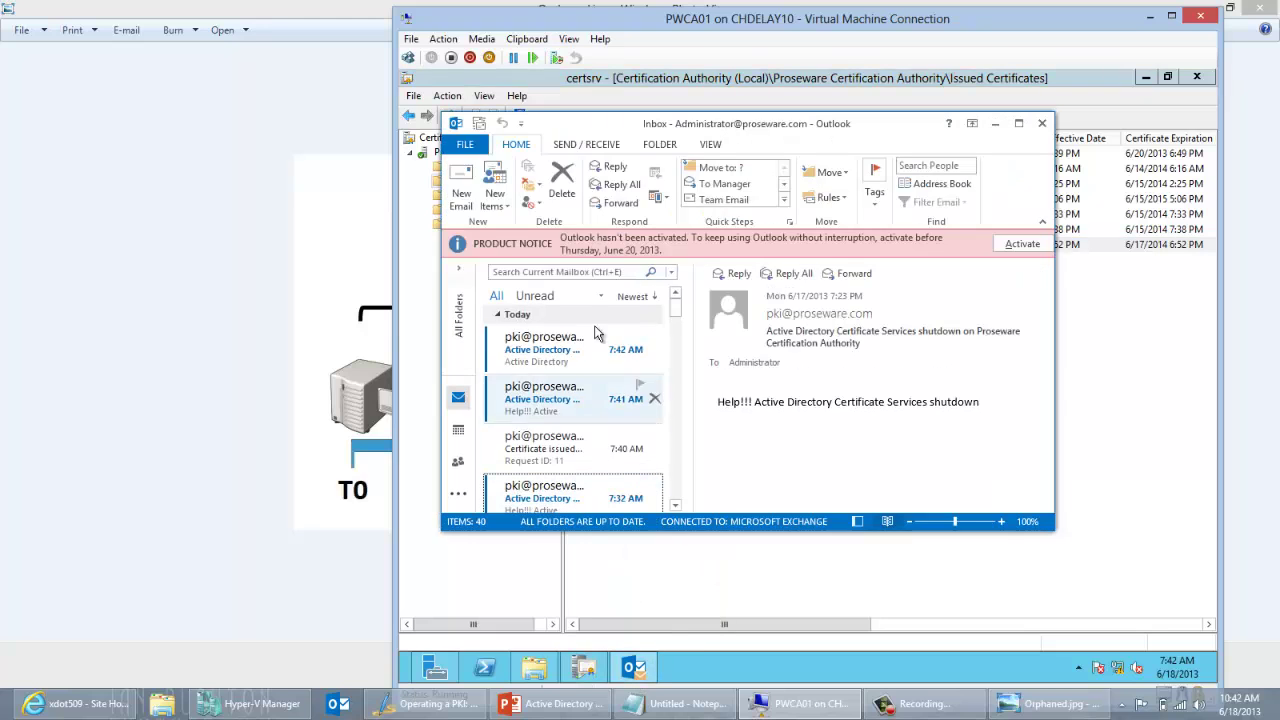
click(585, 448)
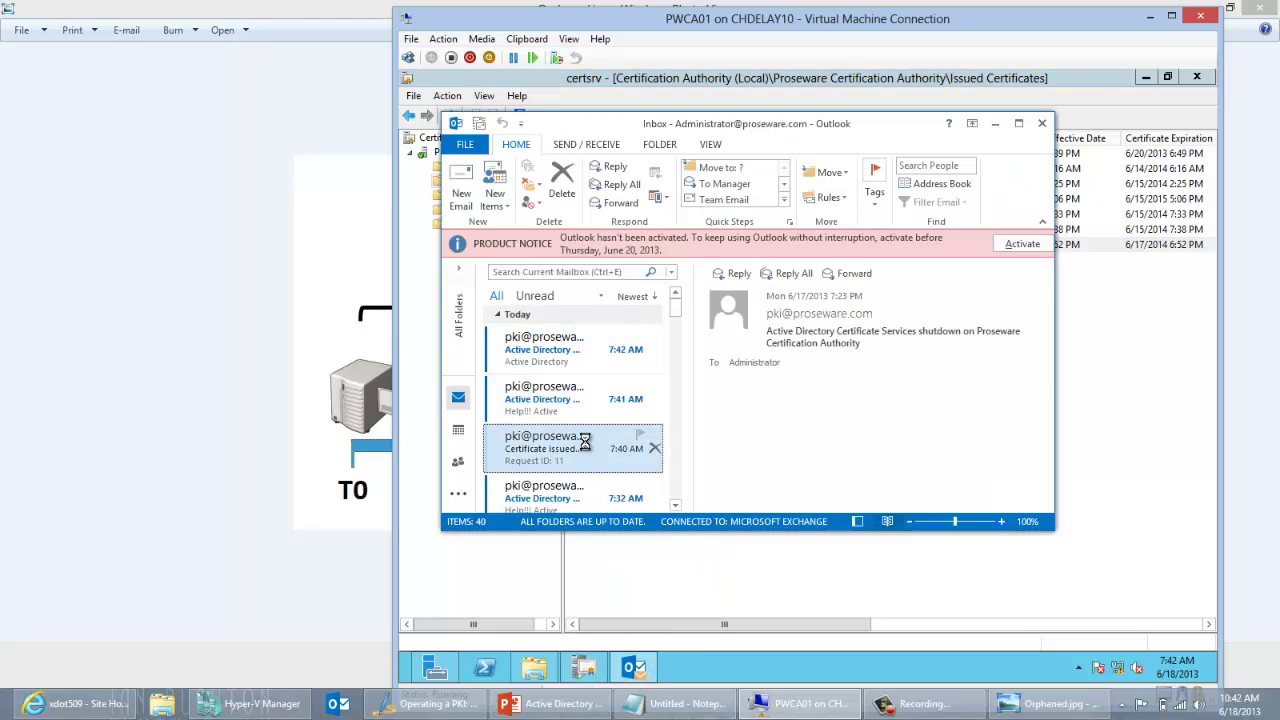
double_click(585, 445)
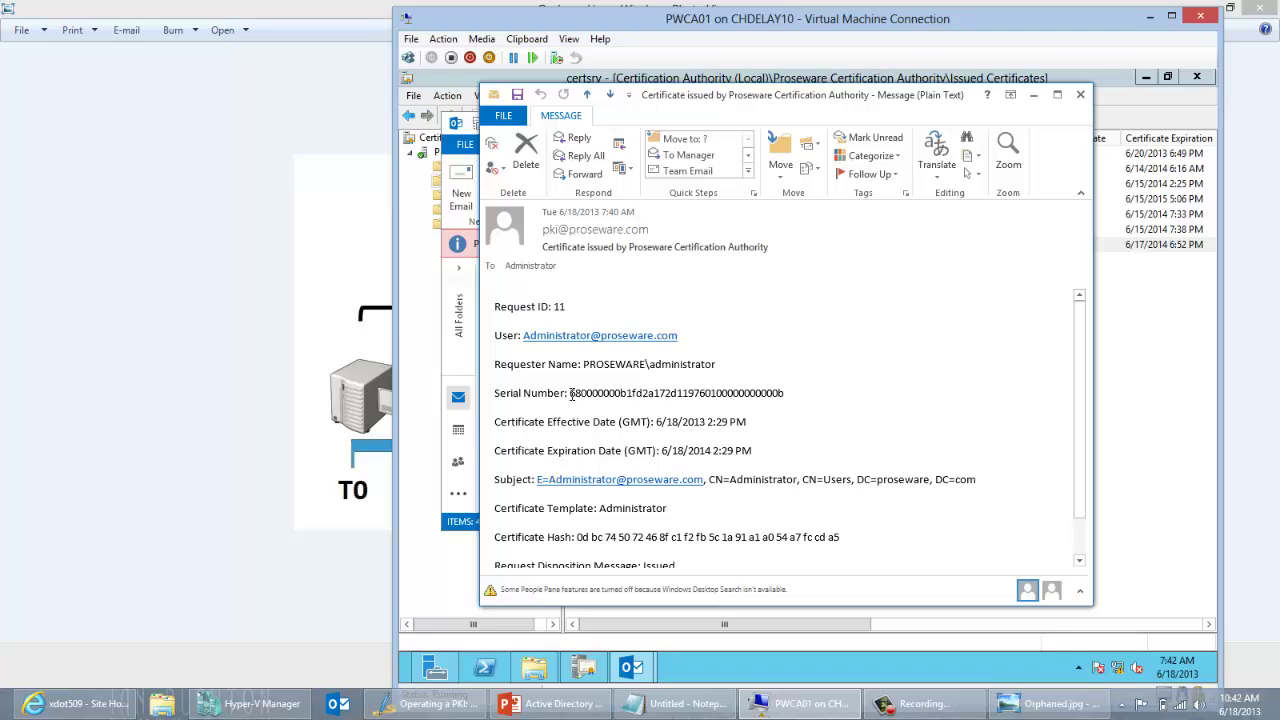
drag(570, 393, 784, 396)
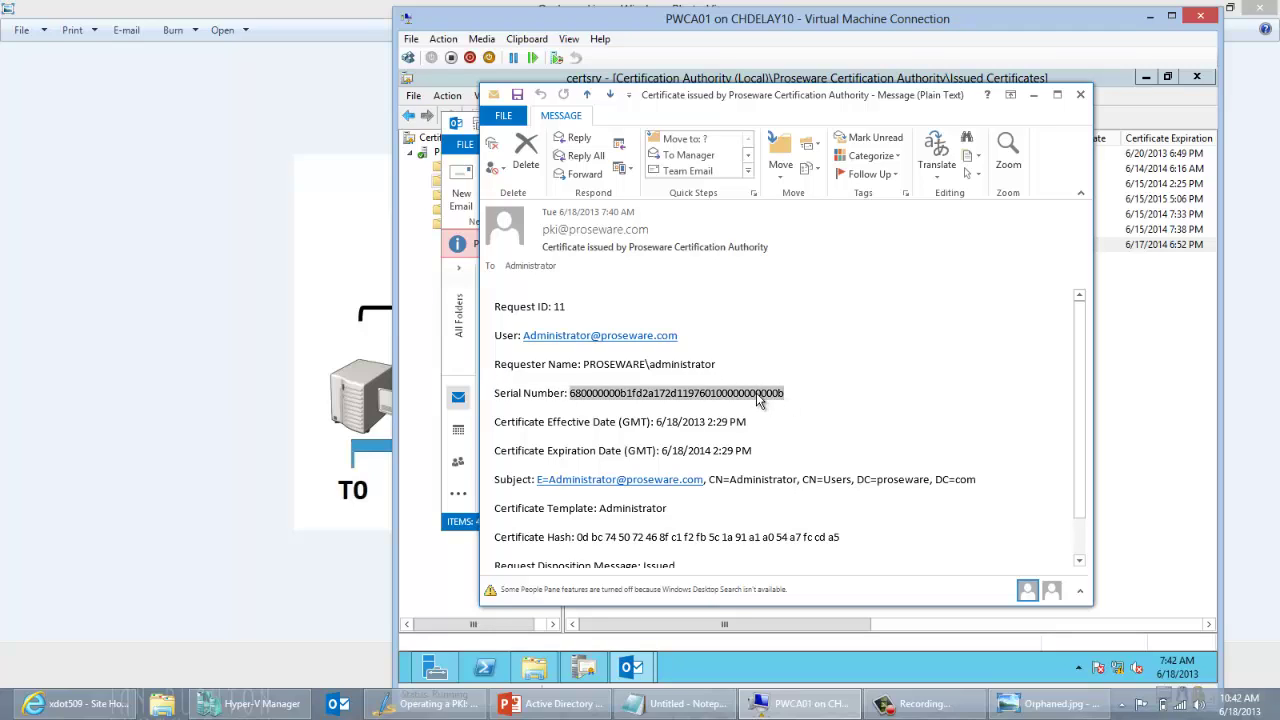
right_click(758, 396)
click(778, 404)
key(super)
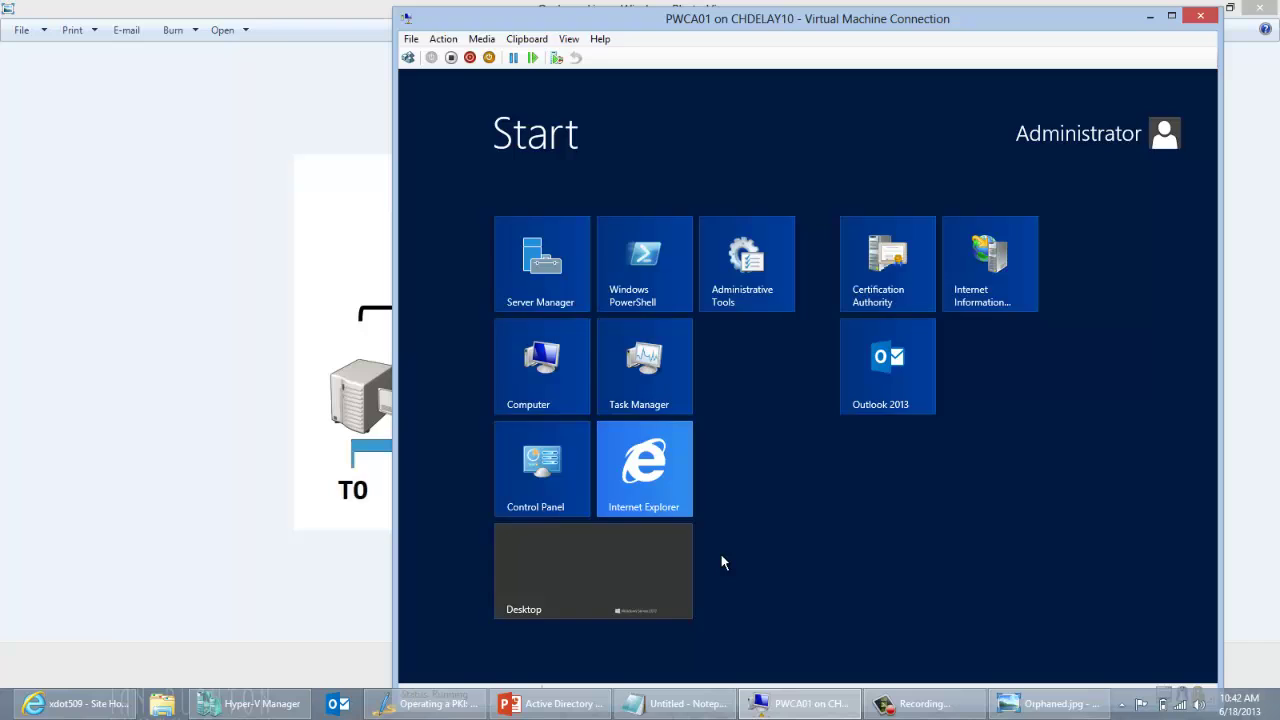
- Open an administrator Command Prompt and change to the root of drive C
text(cmd)
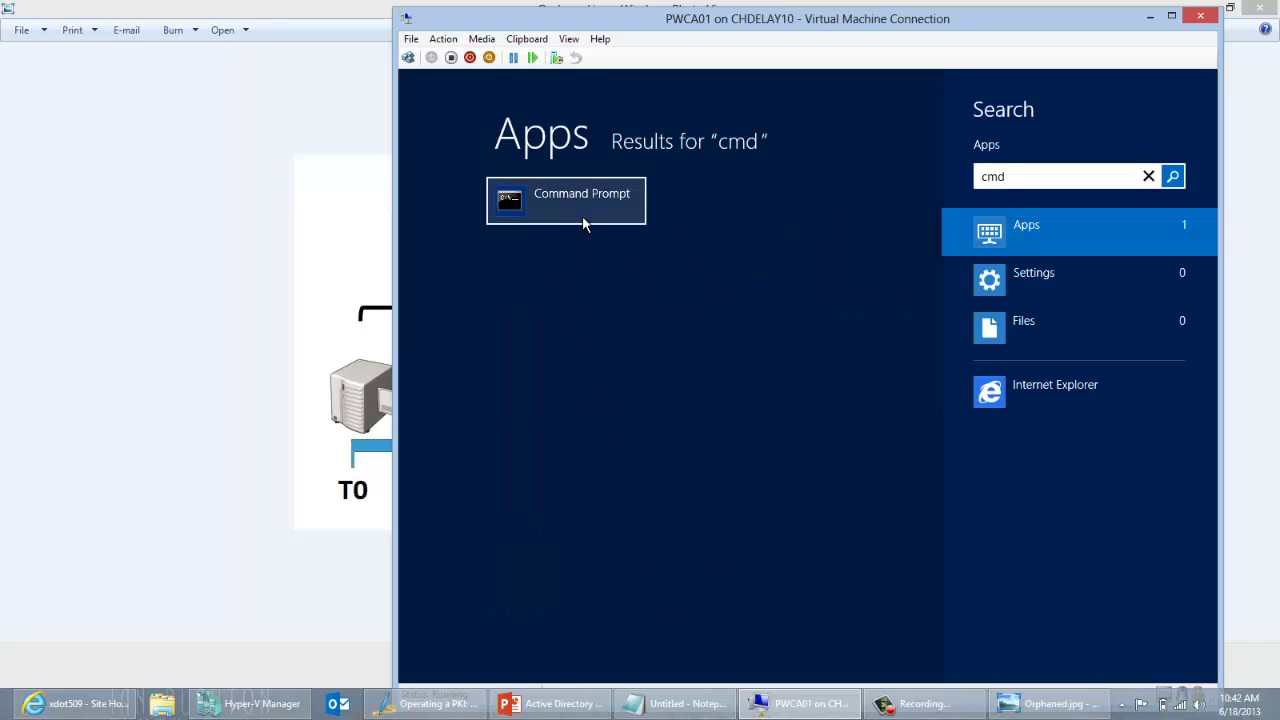
right_click(584, 222)
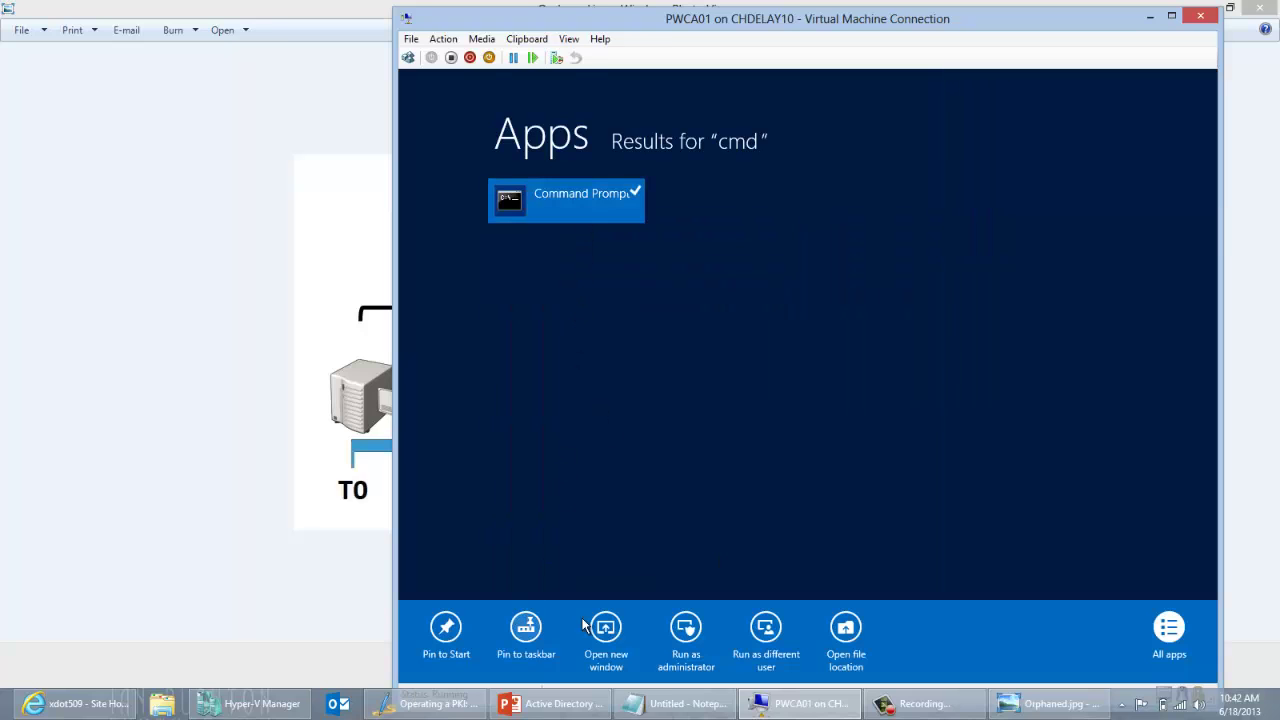
click(674, 636)
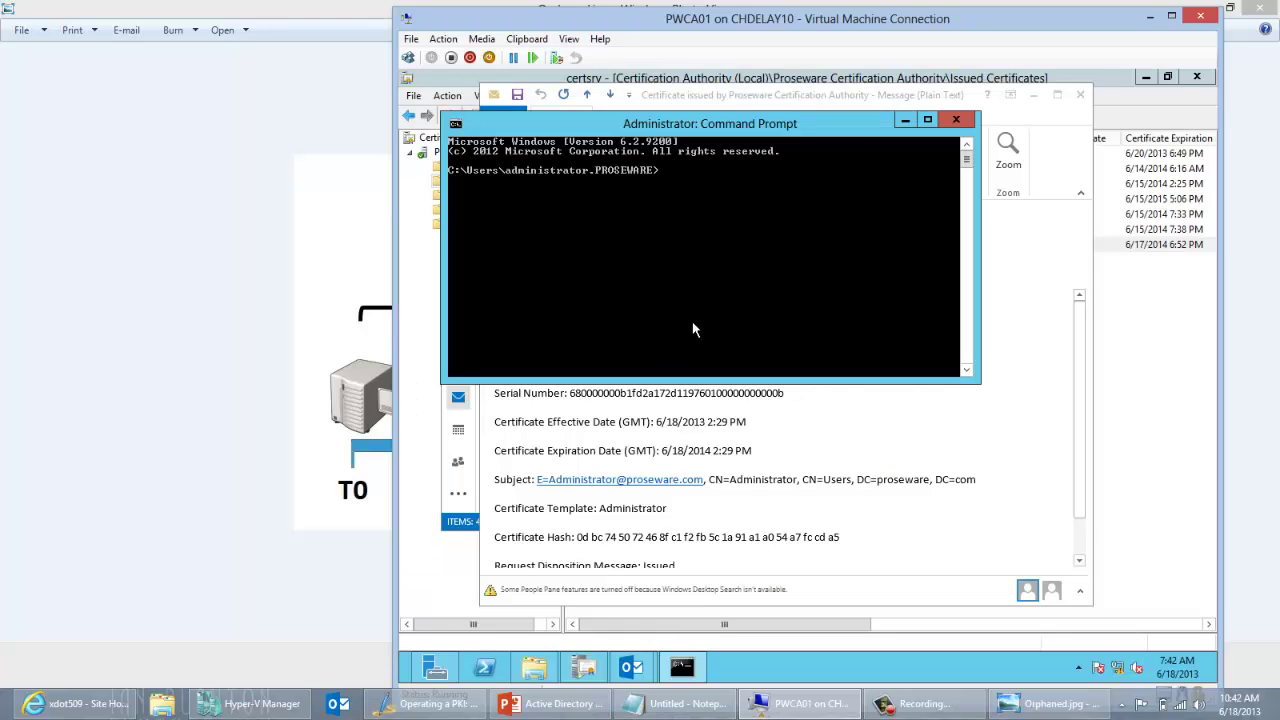
text(cd \)
key(Return)
- Run certutil -sign with the pasted serial number and test123.cer, signing with Proseware Certification Authority
text(certutil -sign)
click(456, 124)
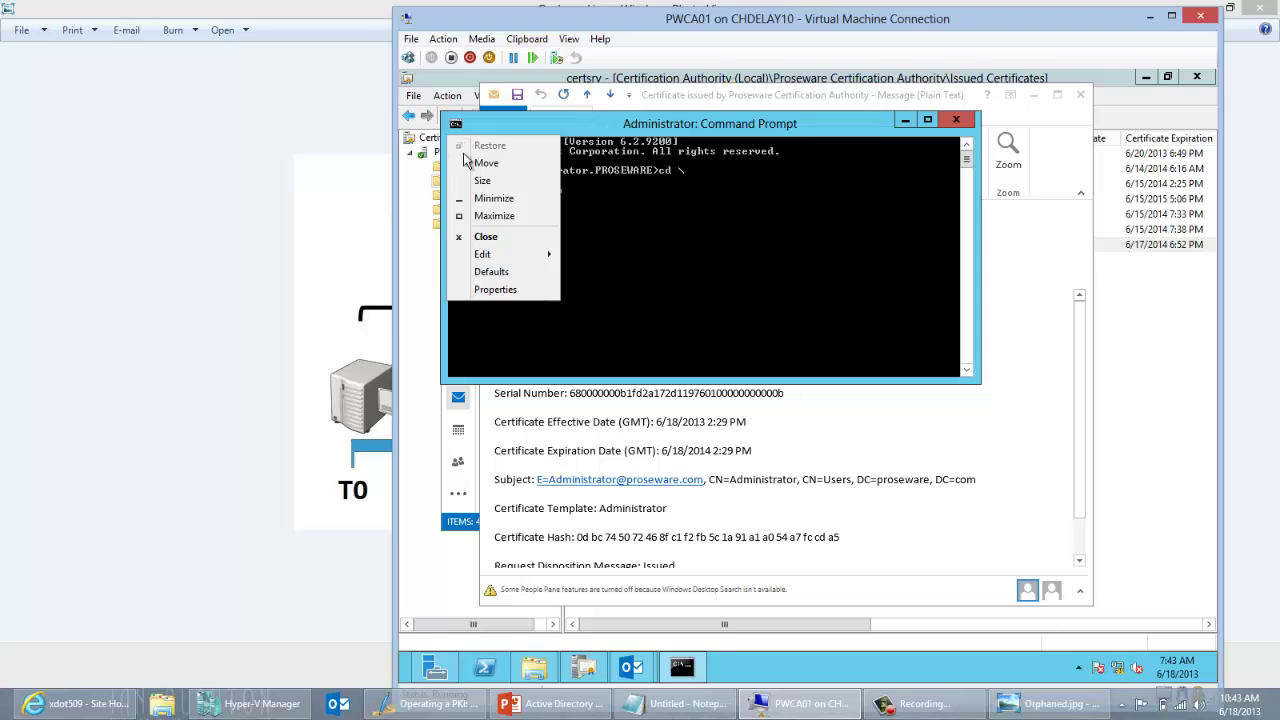
mouse_move(506, 258)
click(595, 289)
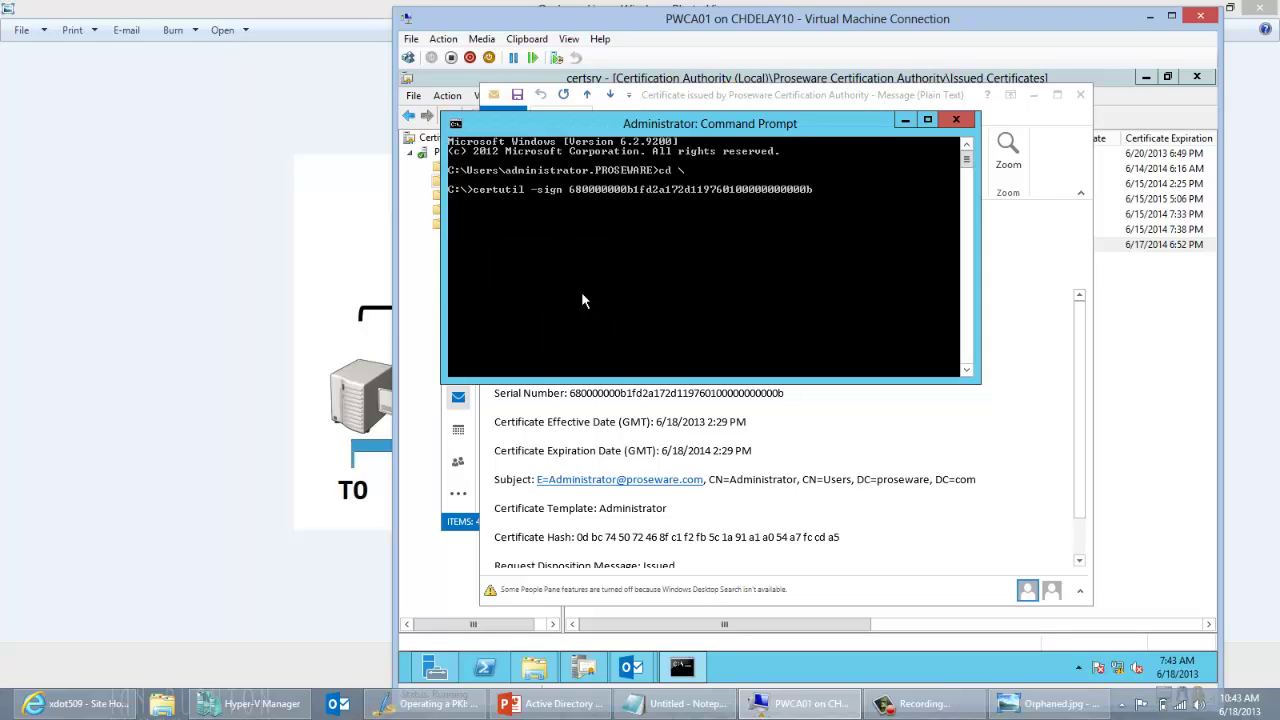
text(test)
key(BackSpace)
key(BackSpace)
key(BackSpace)
key(BackSpace)
text(test123.cer)
key(Return)
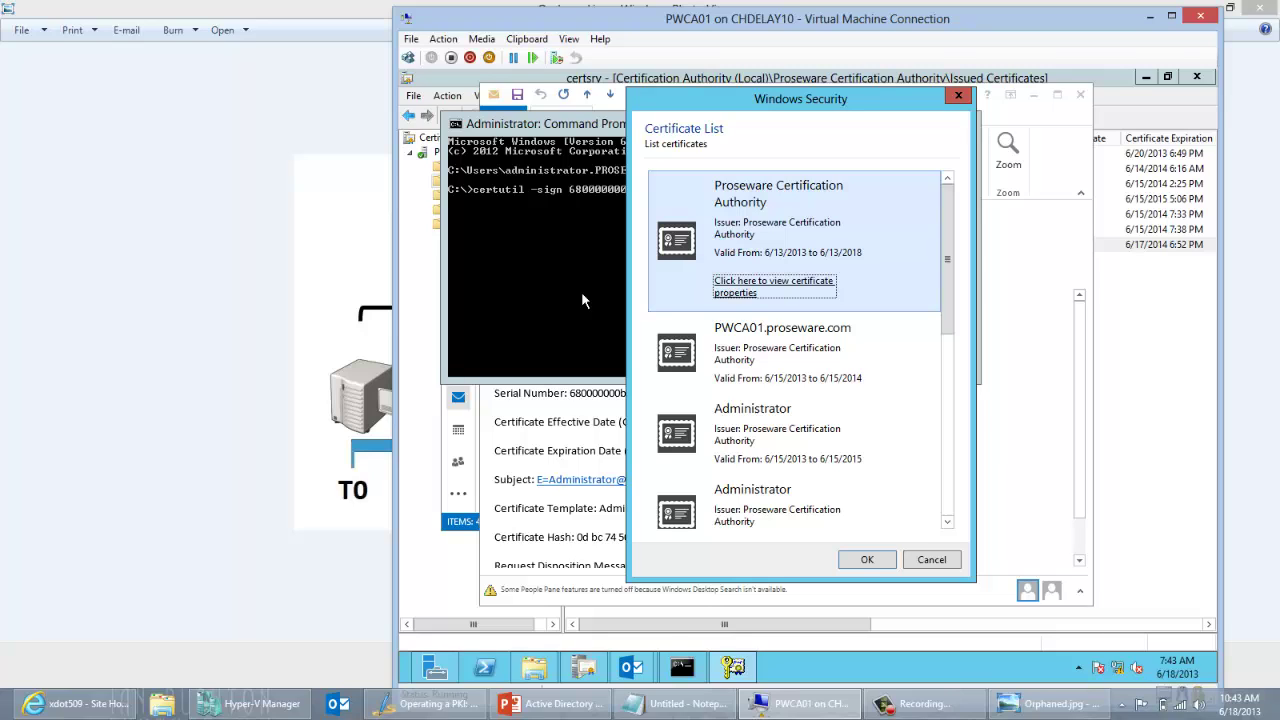
click(864, 561)
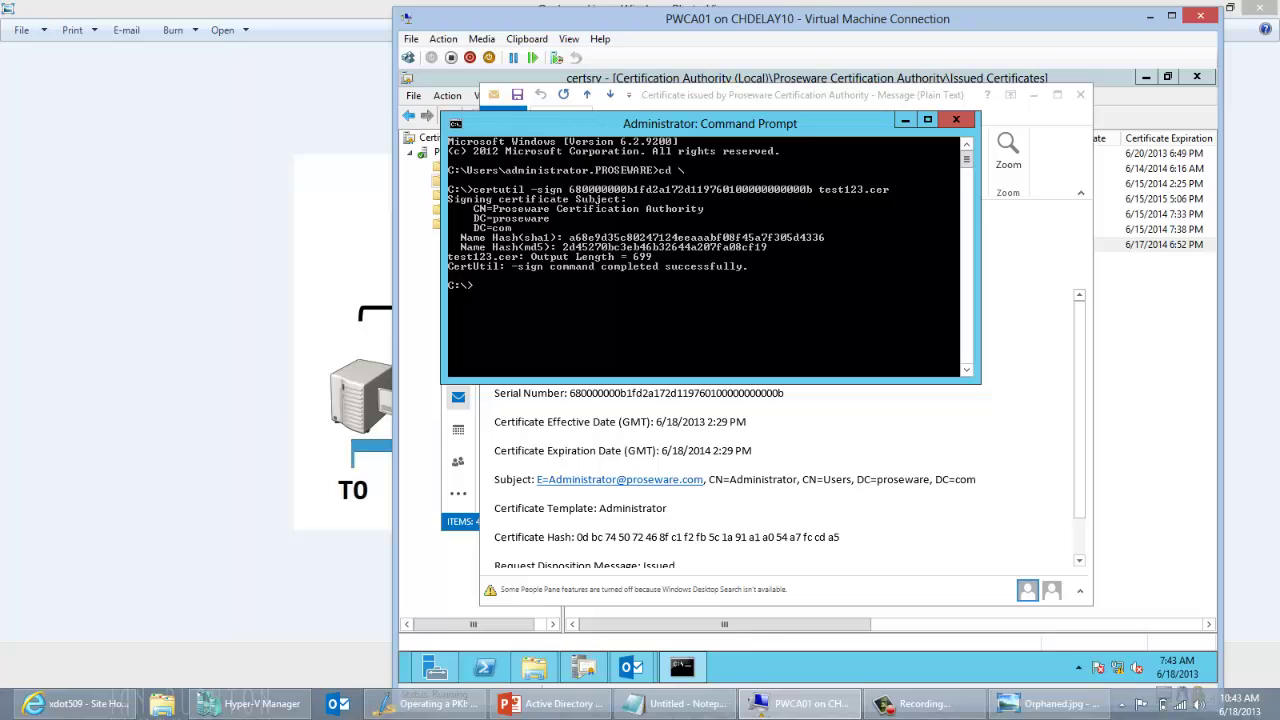
click(550, 666)
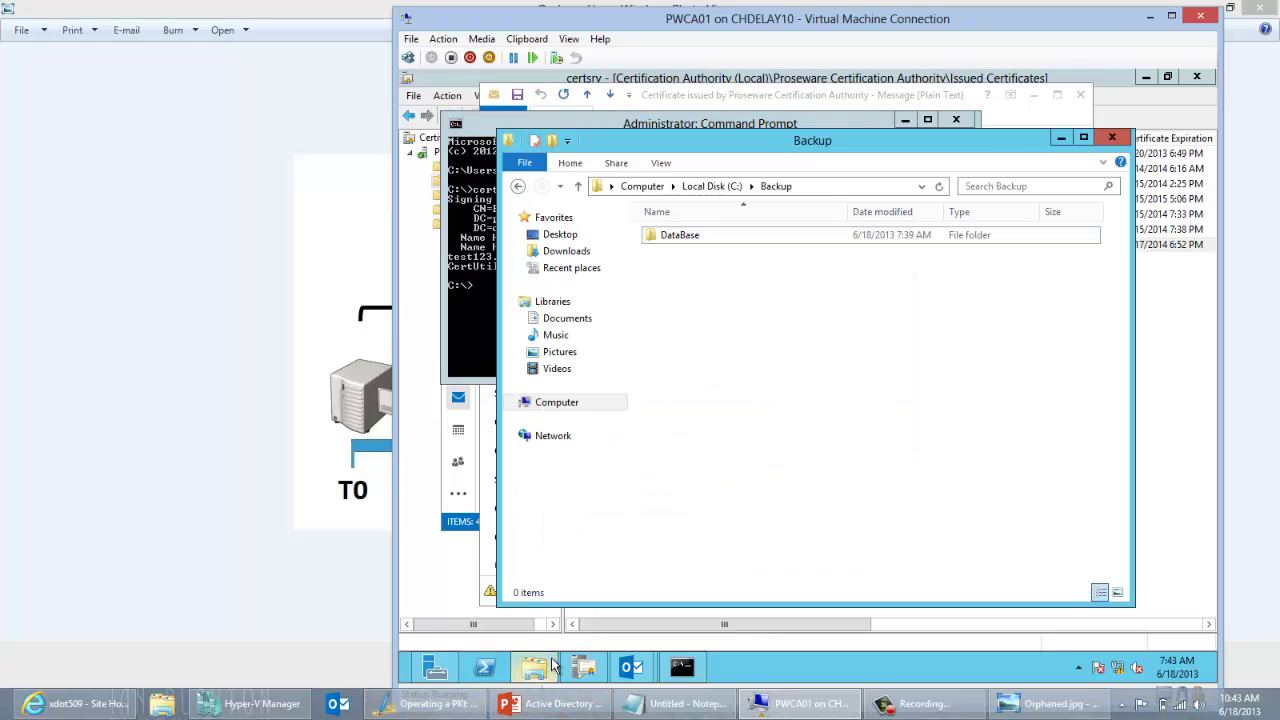
click(560, 403)
double_click(690, 262)
click(673, 356)
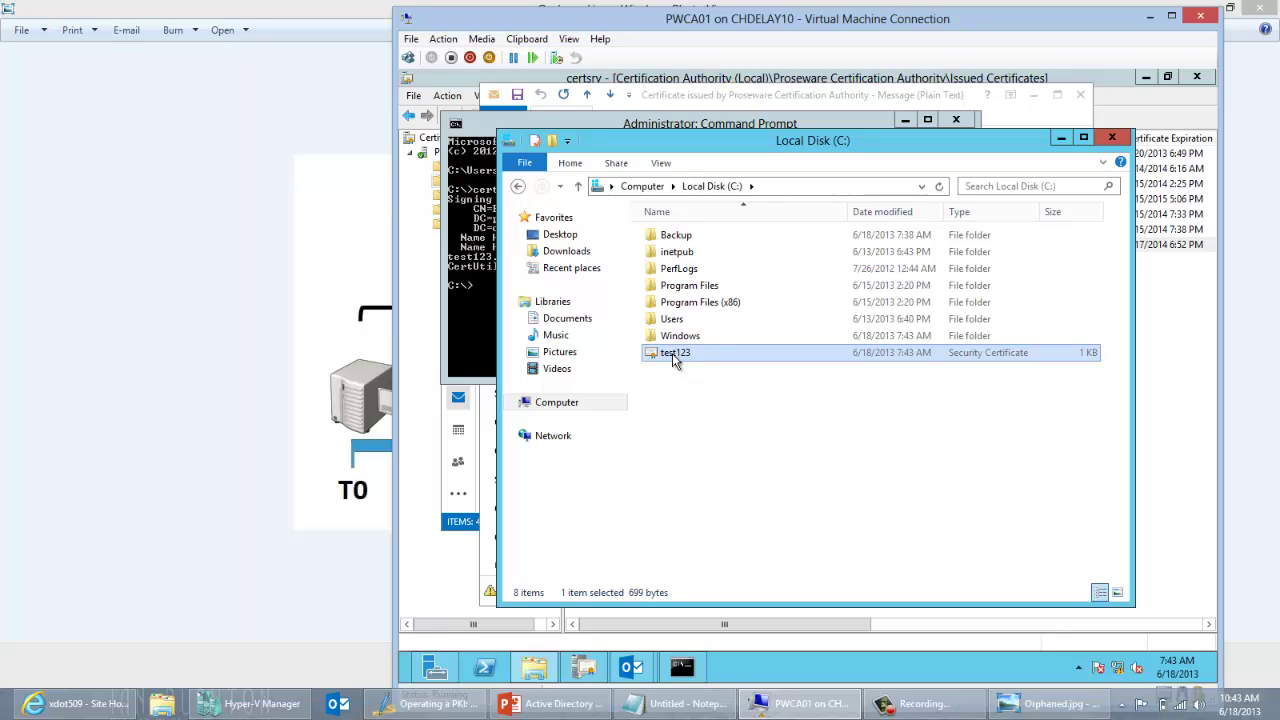
click(1062, 140)
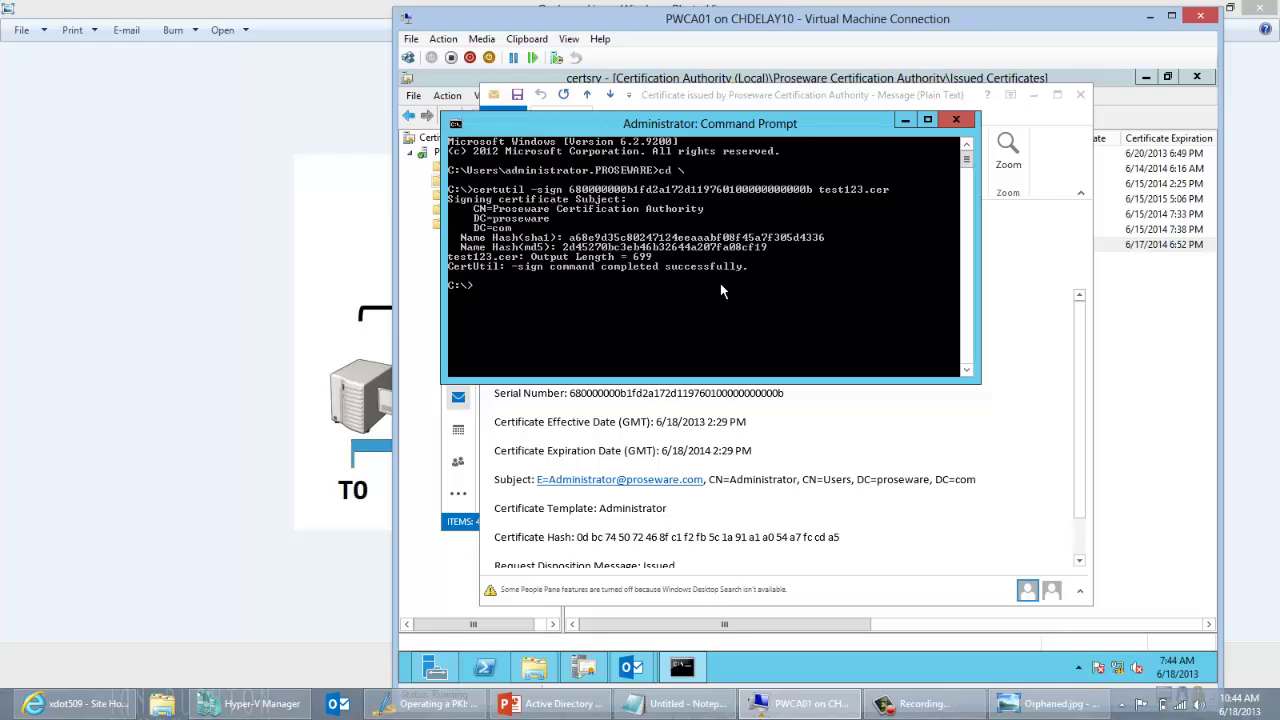
- Import test123.cer with certutil -importcert and return to the Certification Authority console
text(certutil -importcert test123.cer)
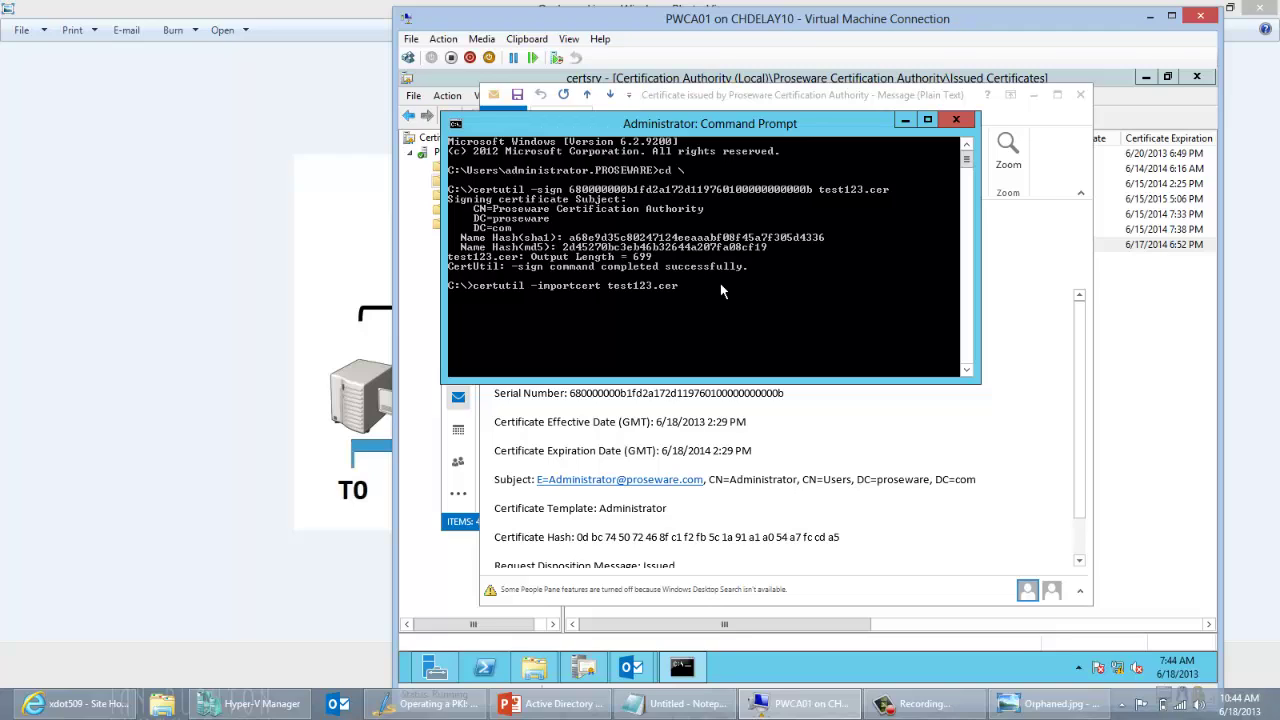
key(Return)
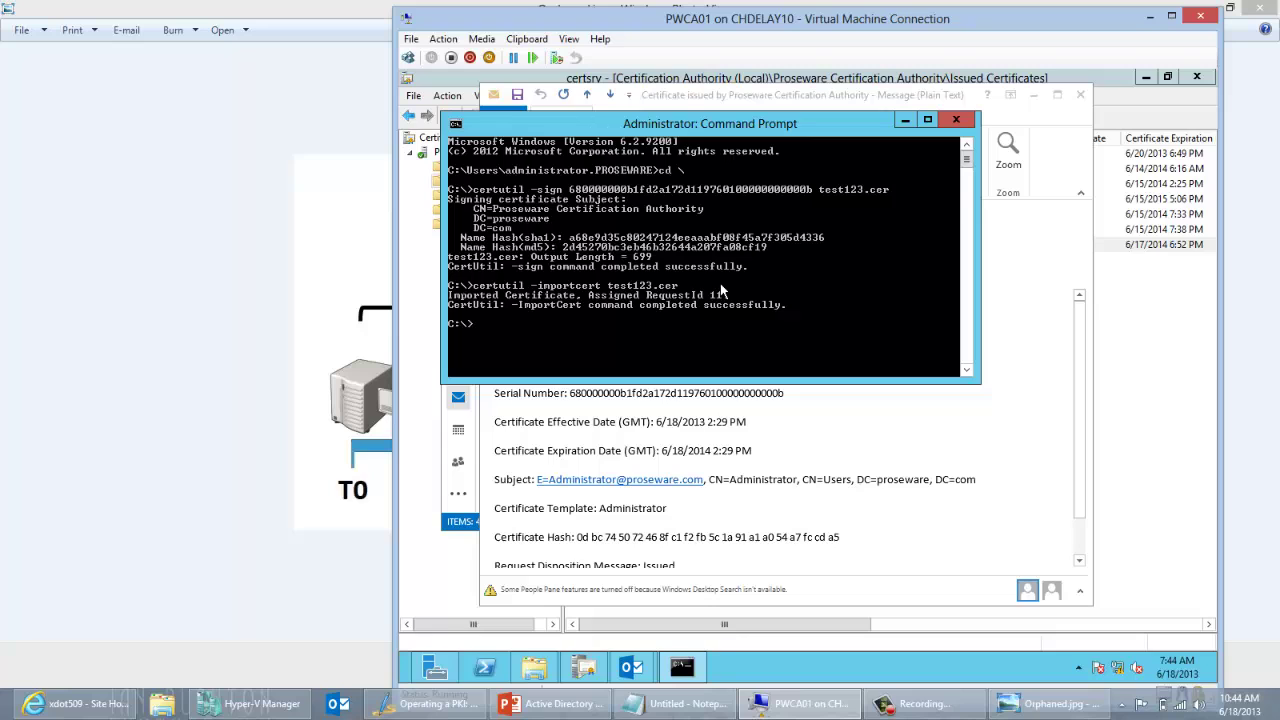
click(585, 668)
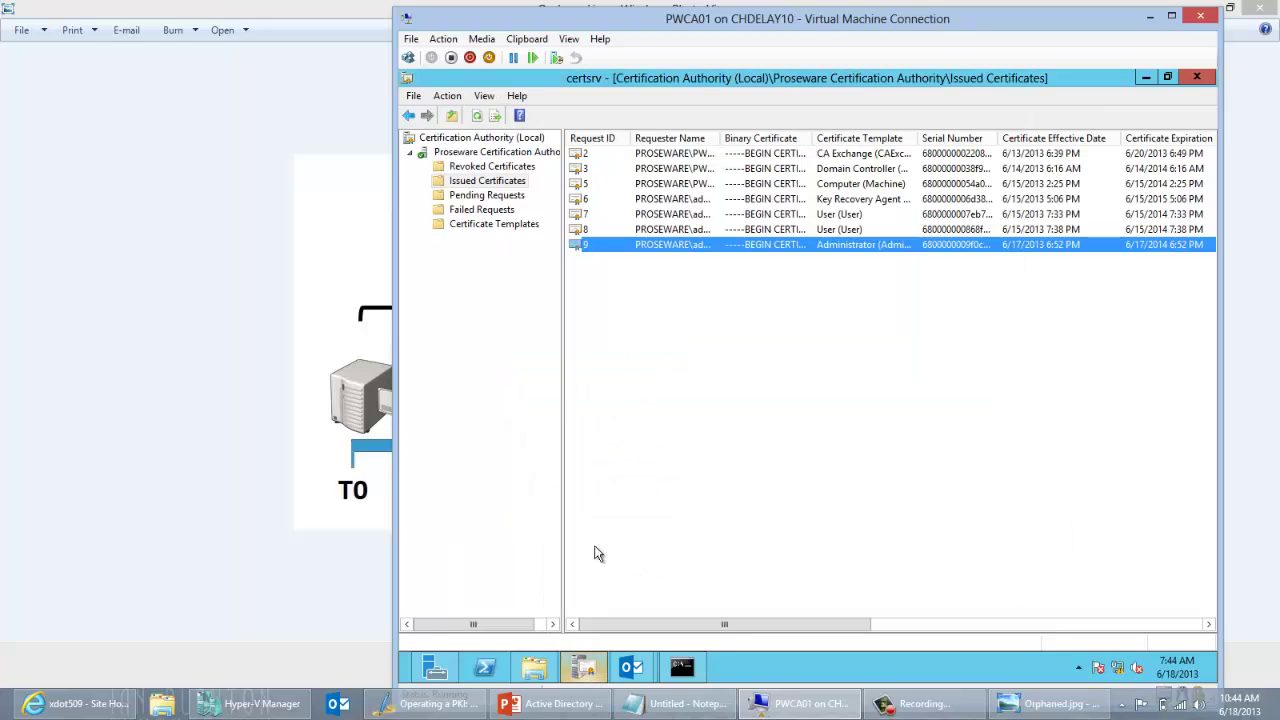
- Refresh Issued Certificates, widen Serial Number, and revoke certificate 11 with reason Cease of Operation
click(477, 116)
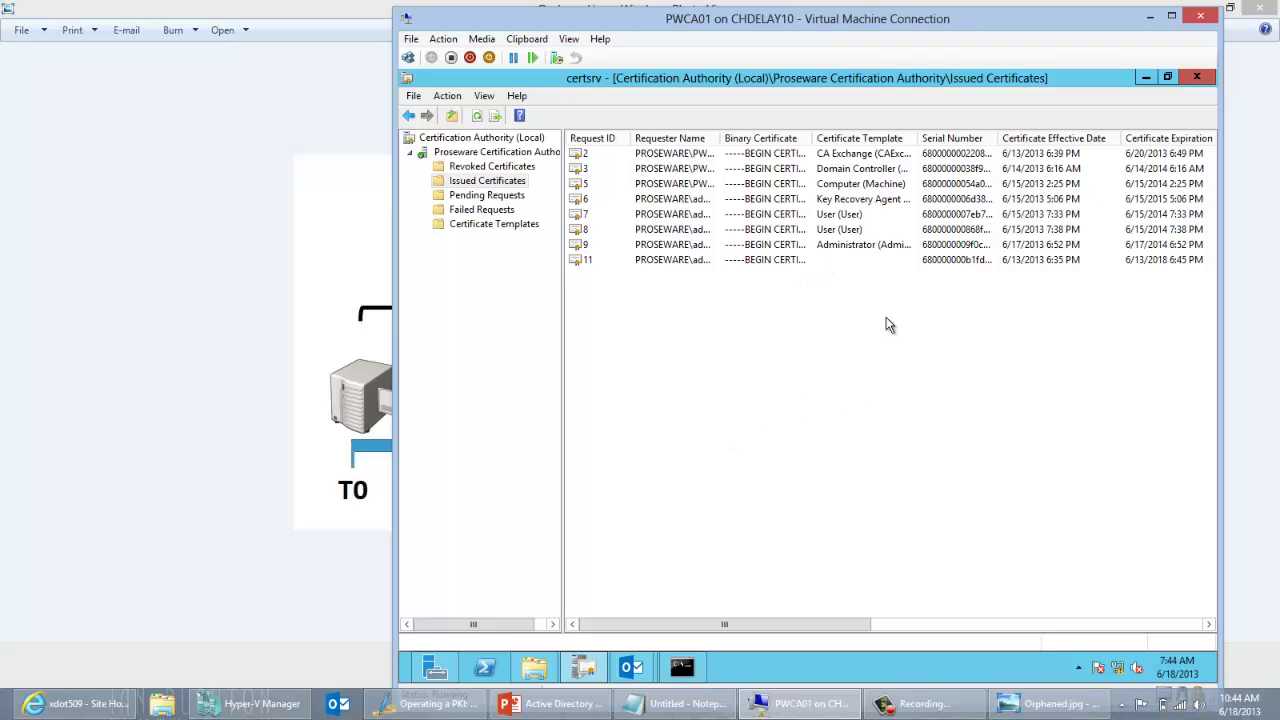
drag(999, 136, 1064, 136)
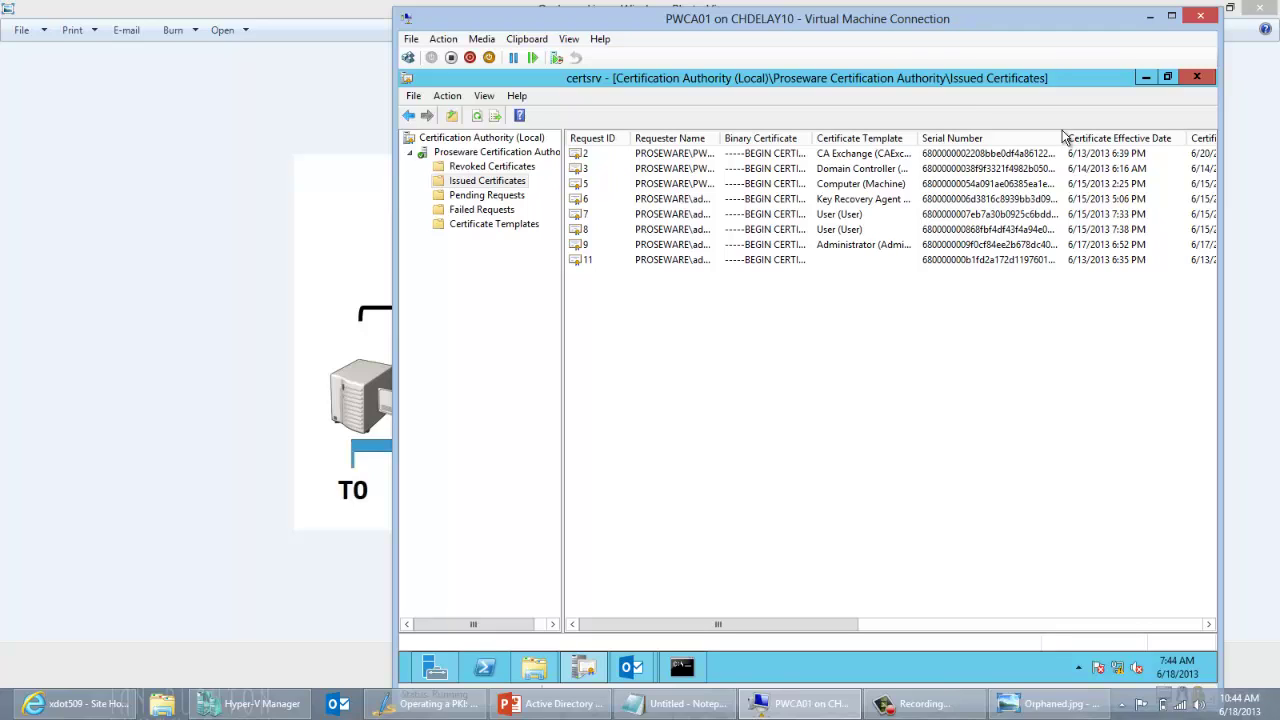
click(840, 258)
right_click(840, 258)
mouse_move(866, 294)
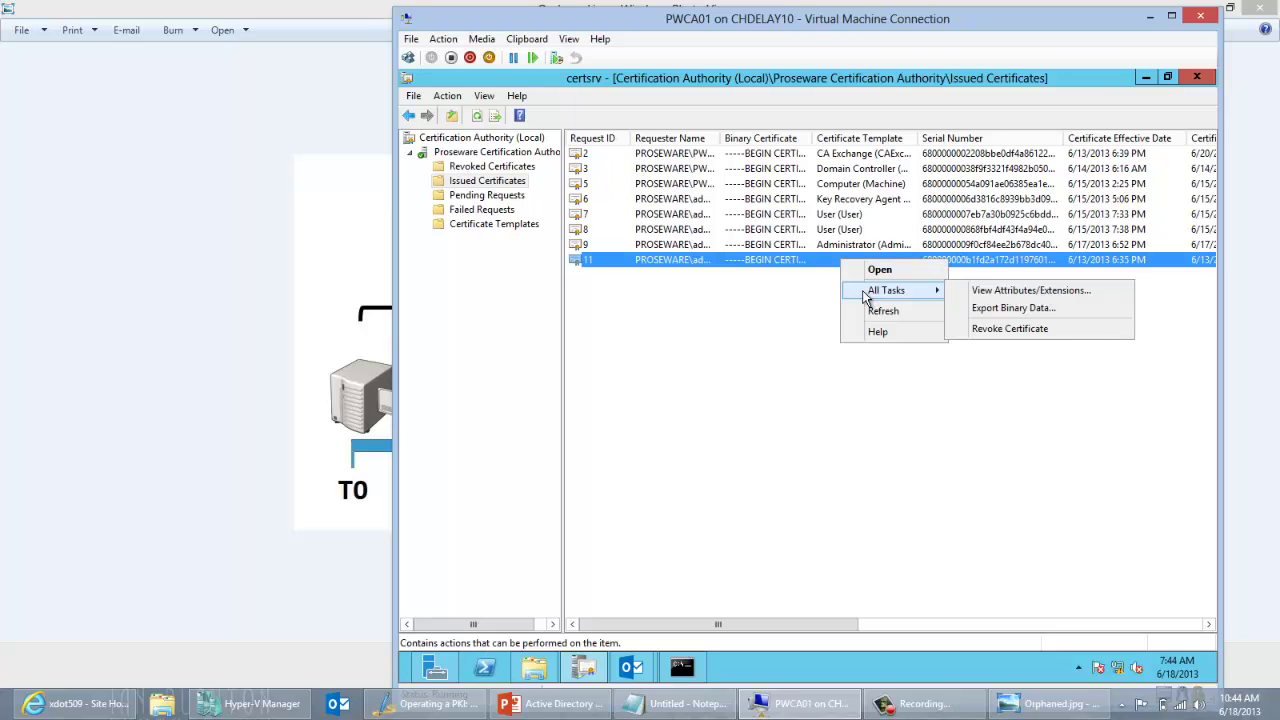
click(1009, 329)
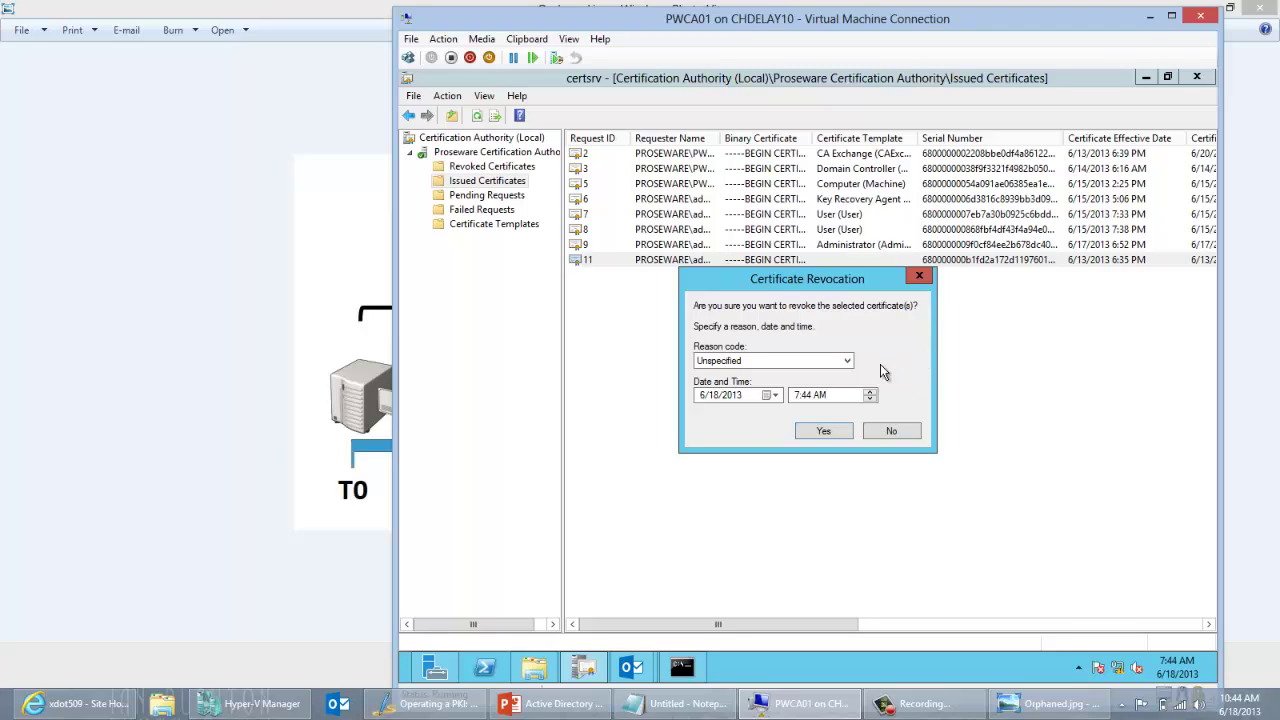
click(847, 360)
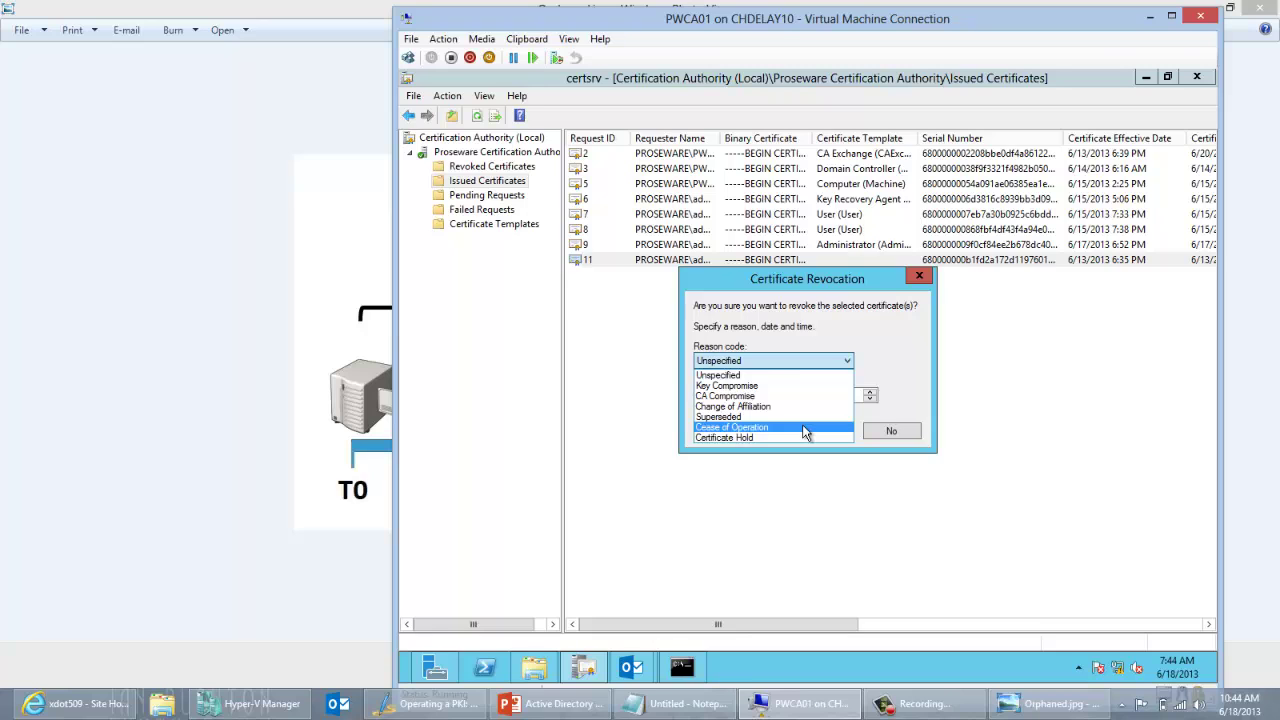
click(806, 427)
click(818, 431)
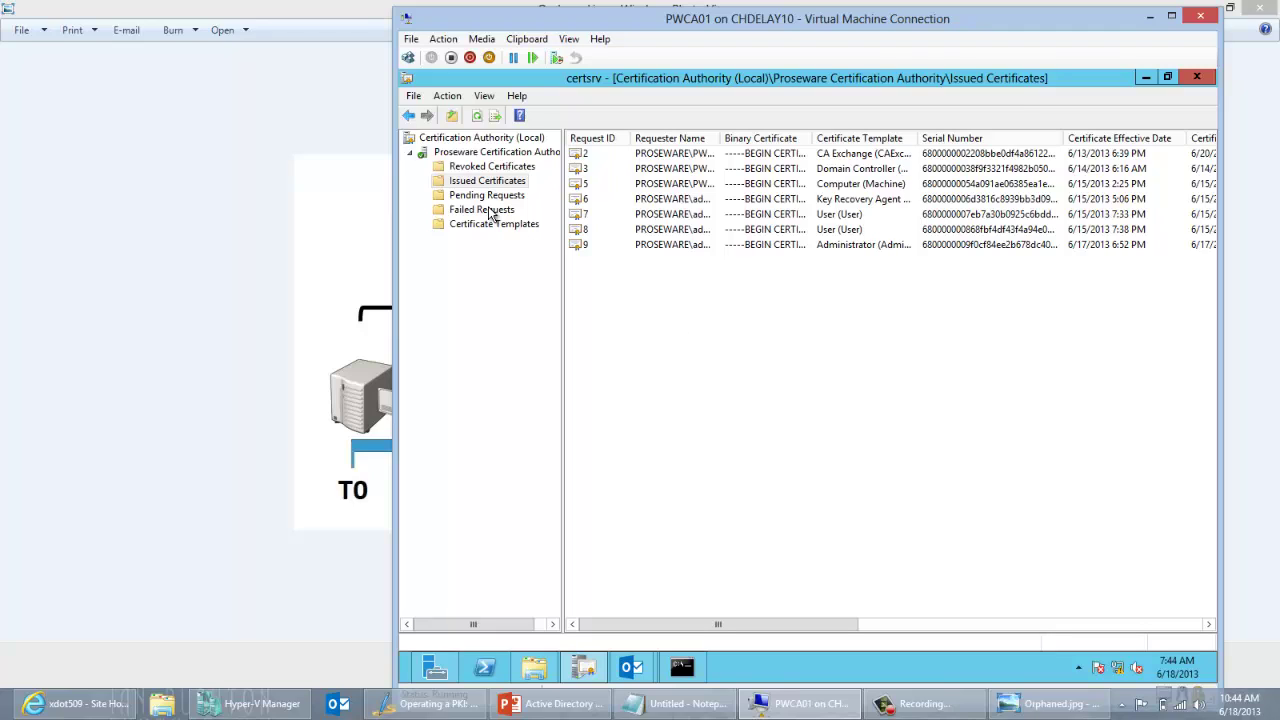
- Show Revoked Certificates and publish a new complete CRL
click(477, 169)
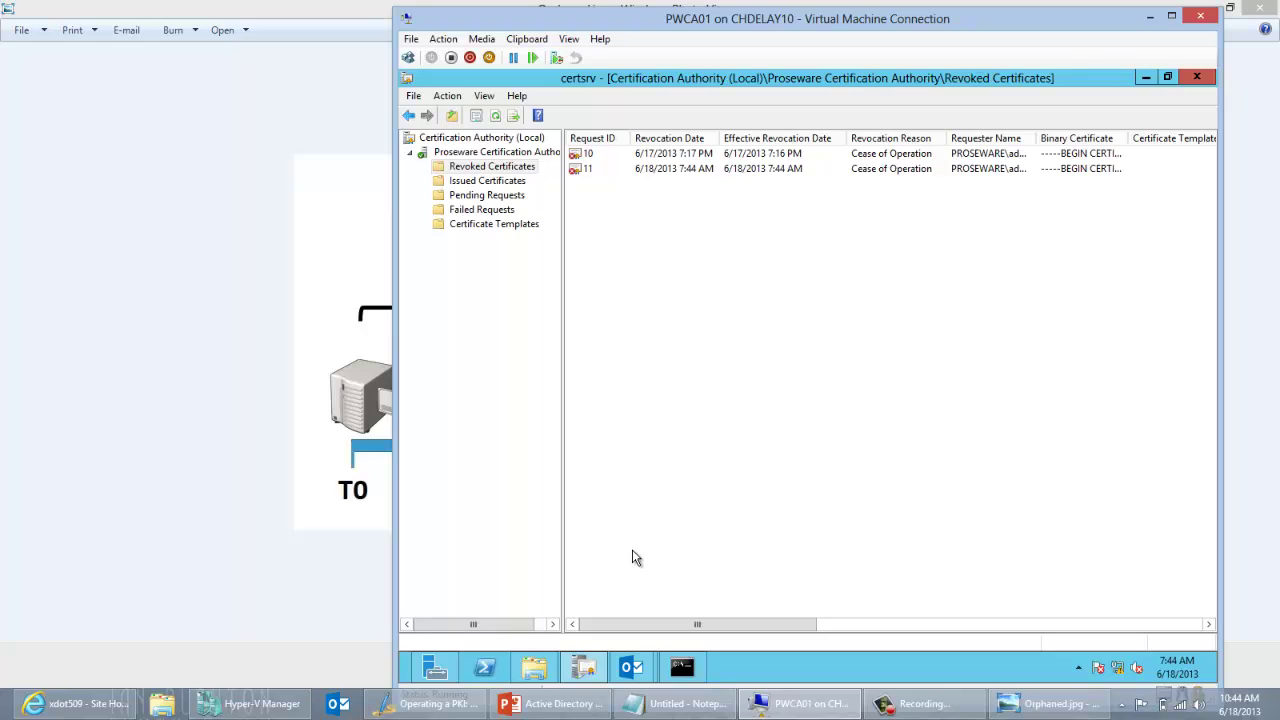
right_click(466, 169)
mouse_move(527, 184)
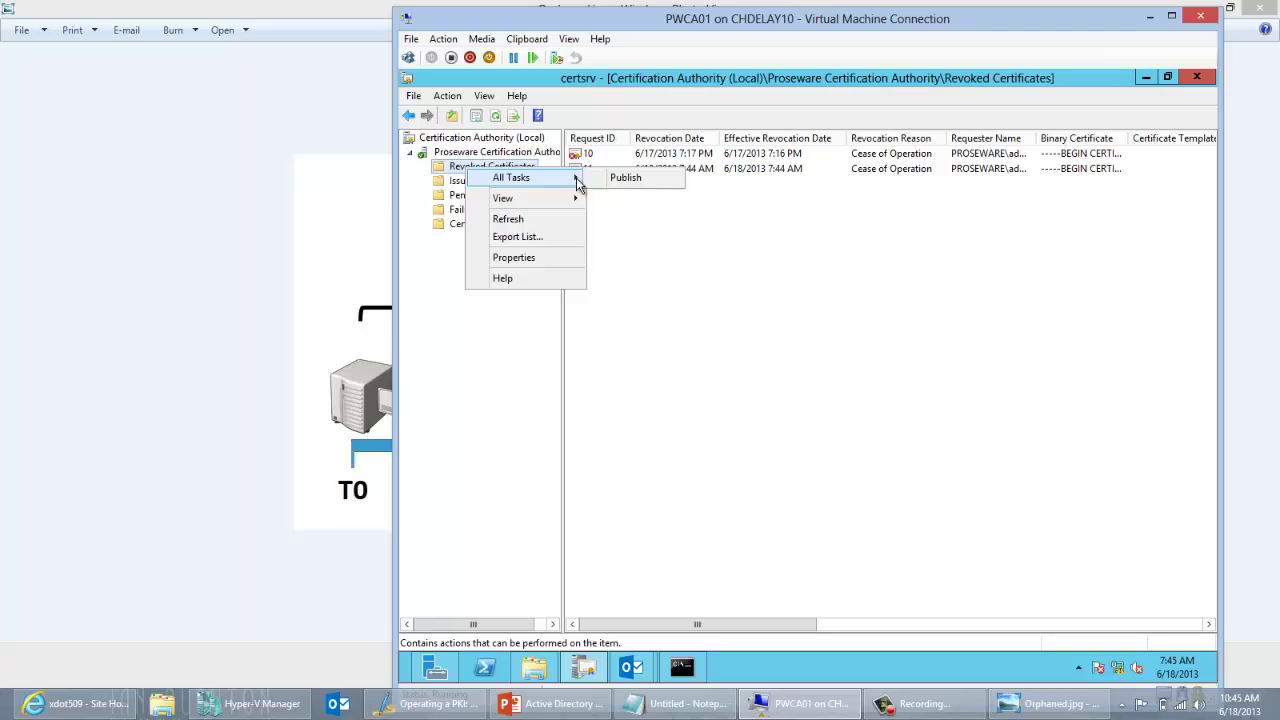
click(625, 178)
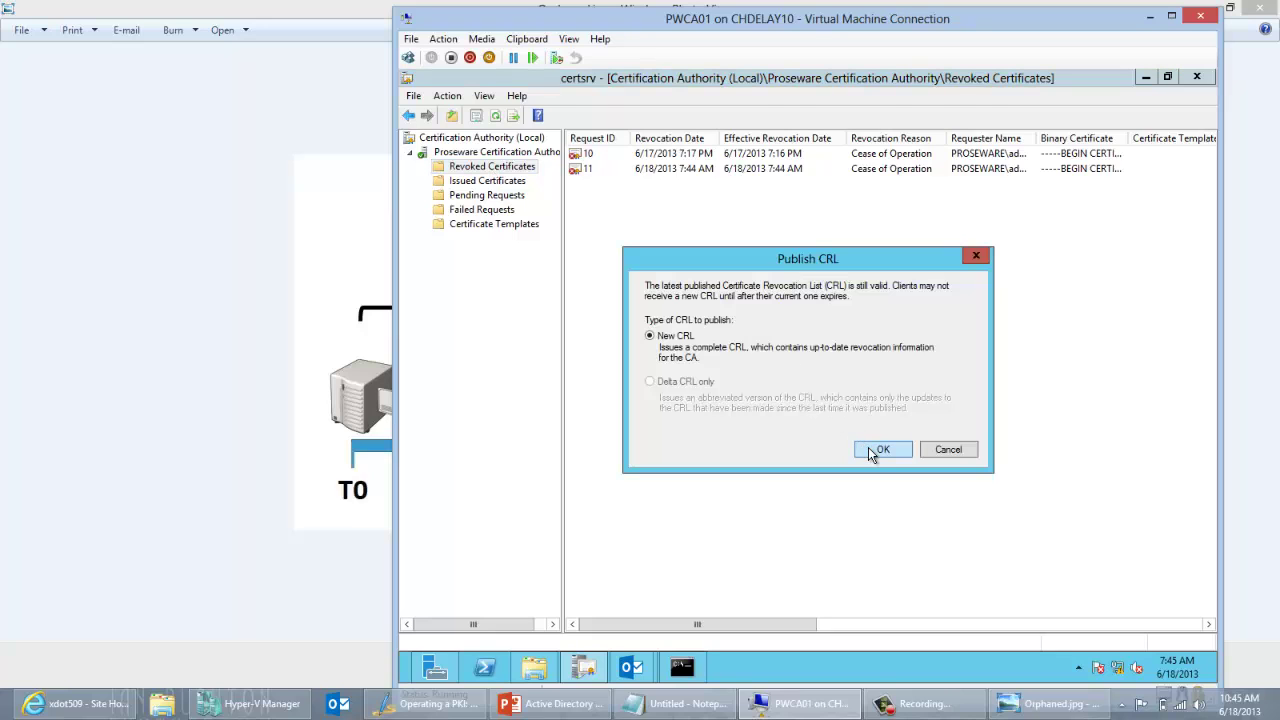
click(872, 452)
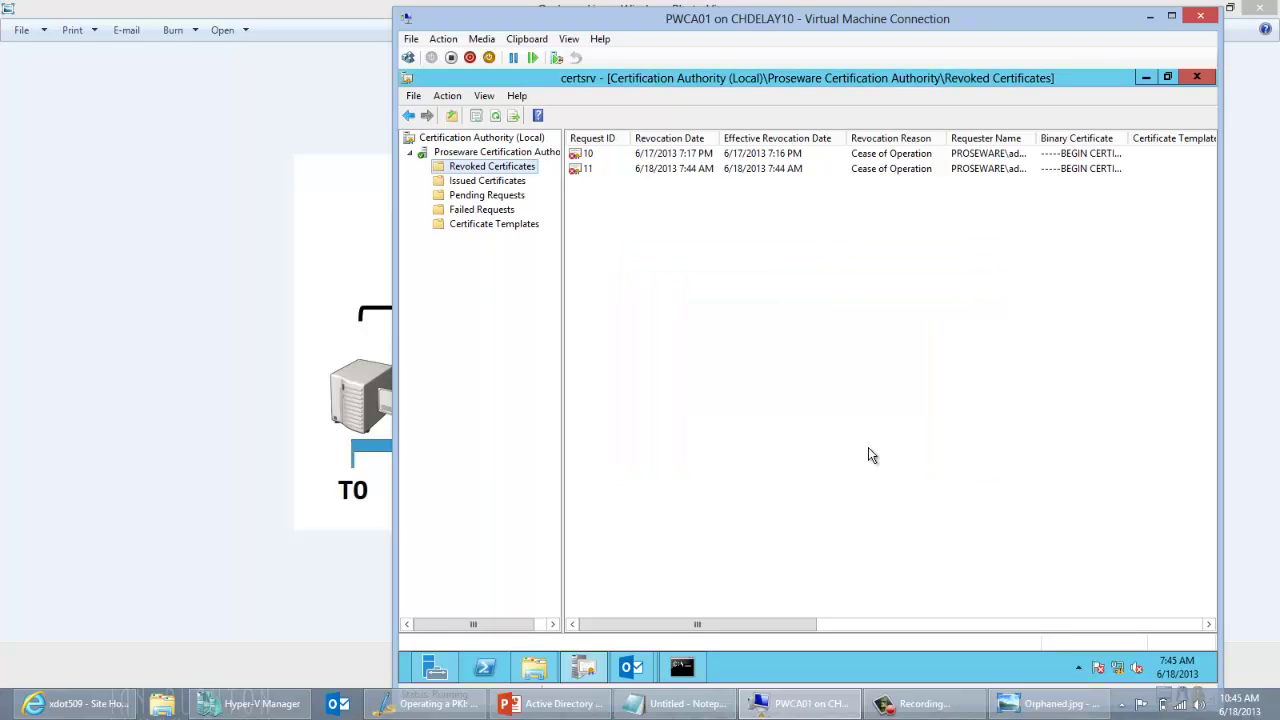
- View the latest CRL's revocation list and inspect the June 18 and June 17 entries
right_click(511, 172)
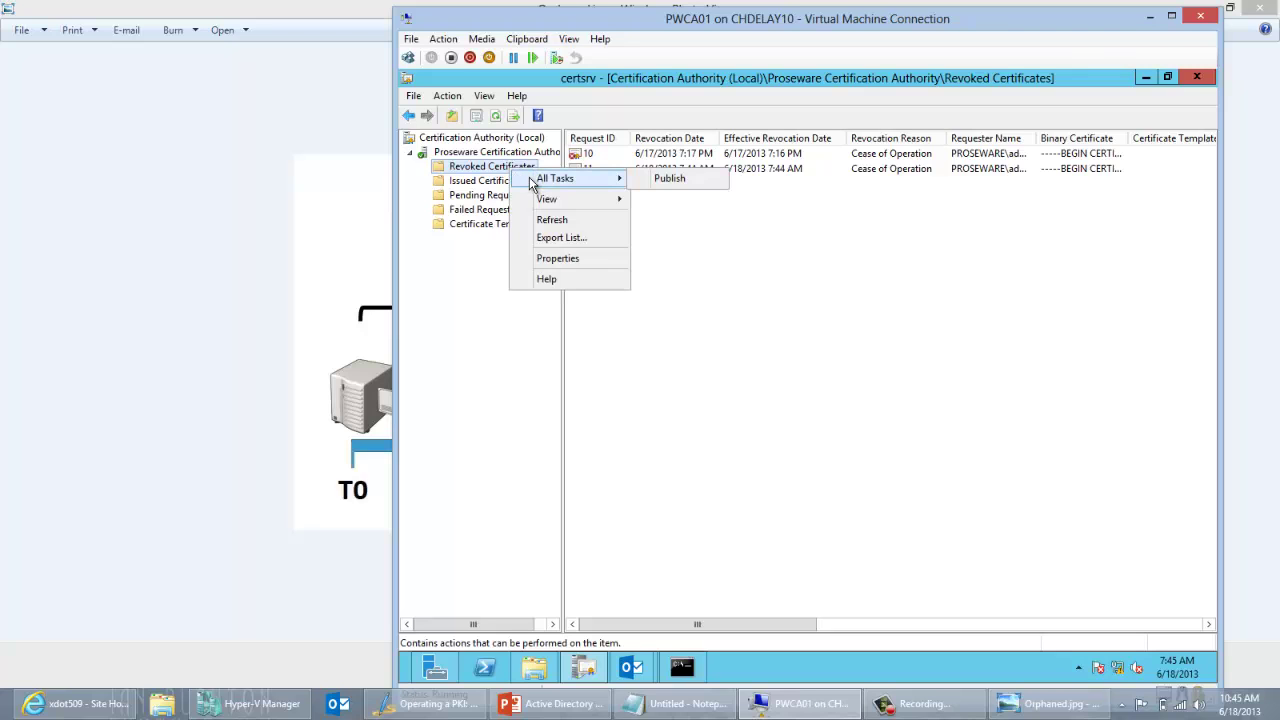
click(548, 258)
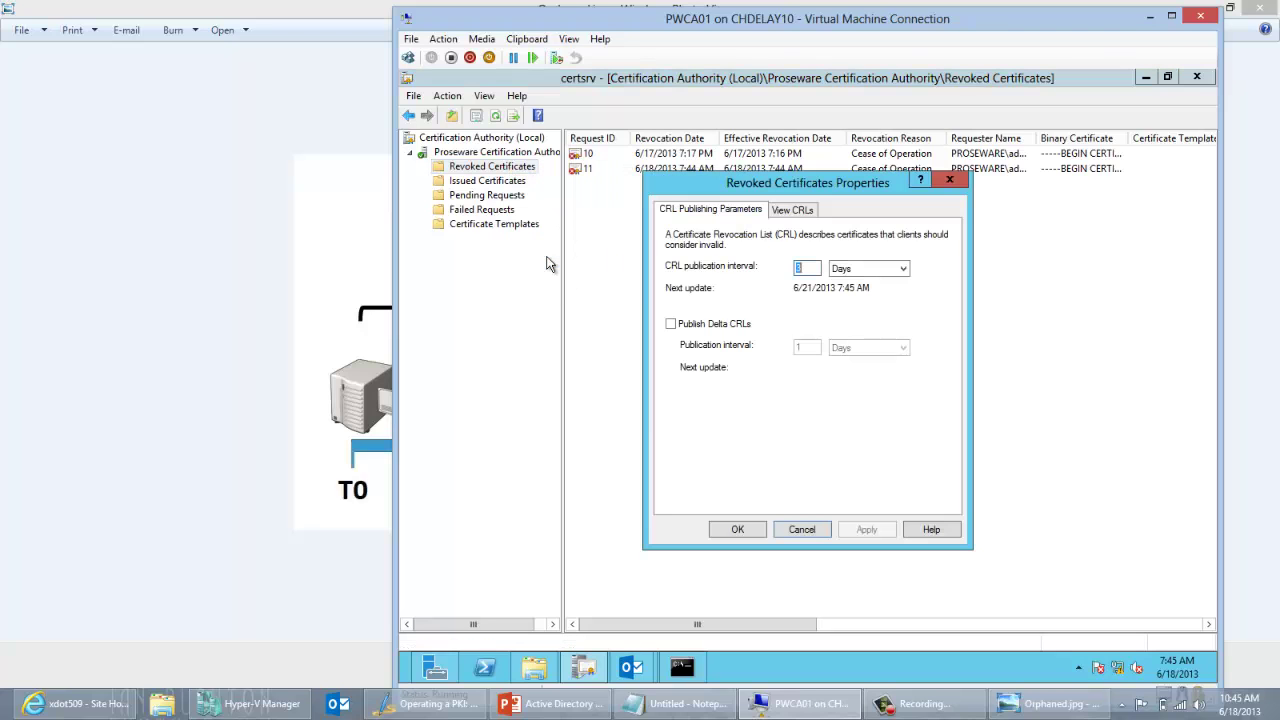
click(794, 209)
click(900, 372)
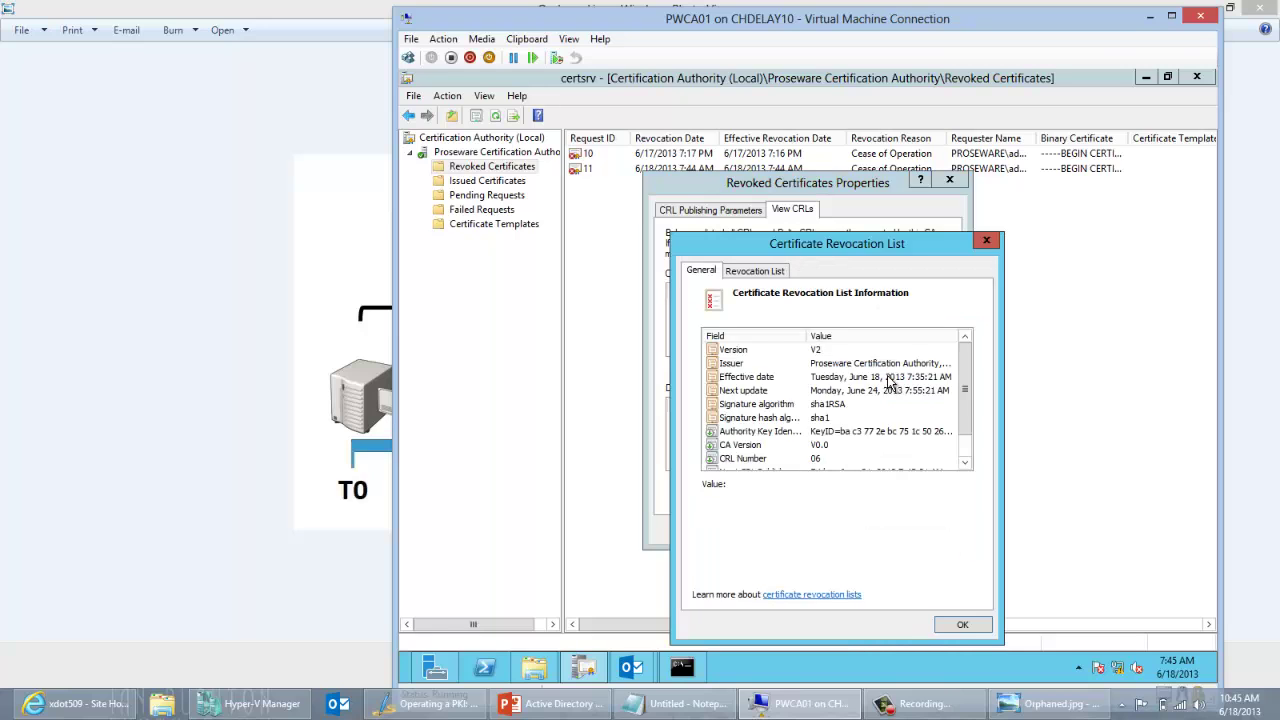
click(757, 271)
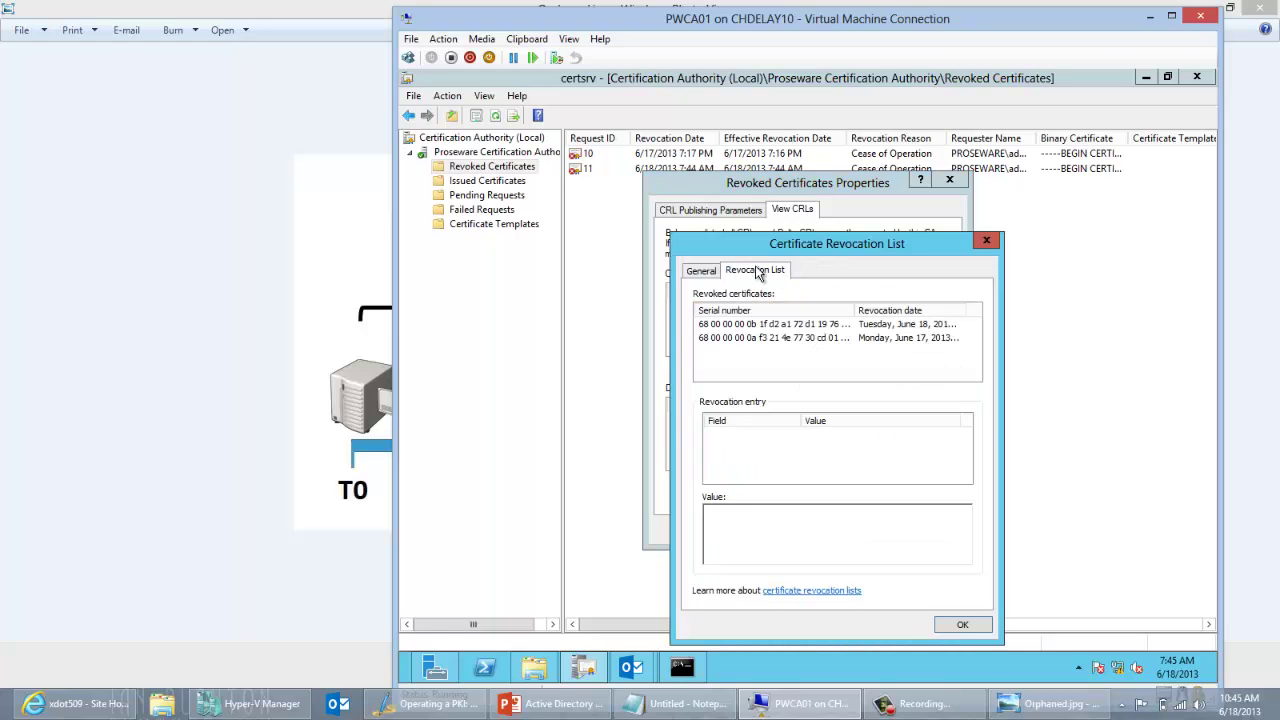
click(766, 324)
click(765, 340)
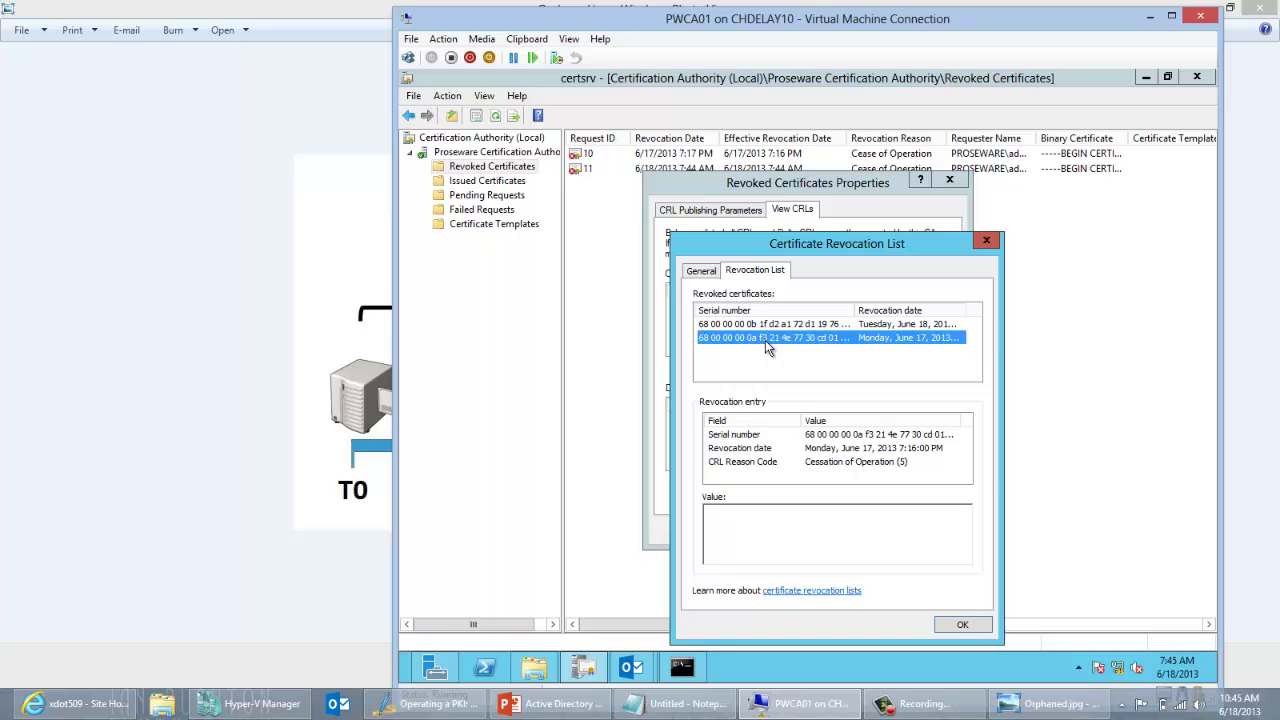
click(766, 325)
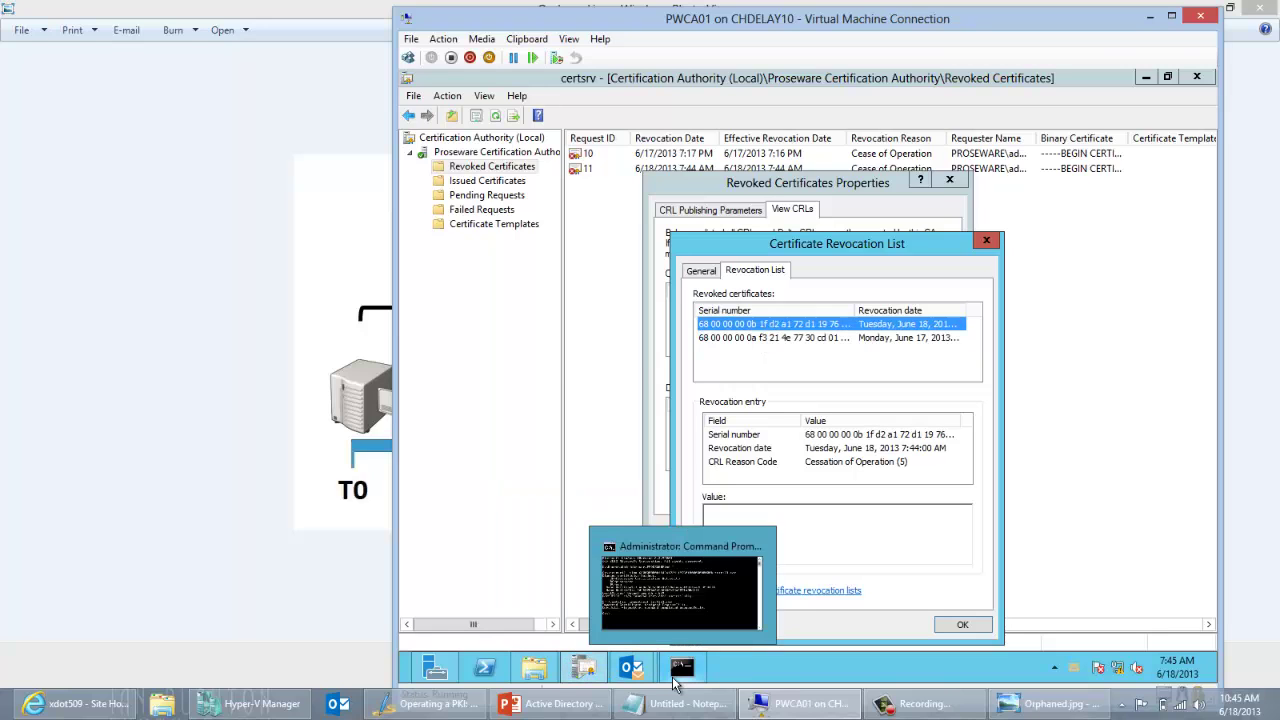
- Close the Command Prompt window
click(676, 682)
drag(698, 138, 792, 415)
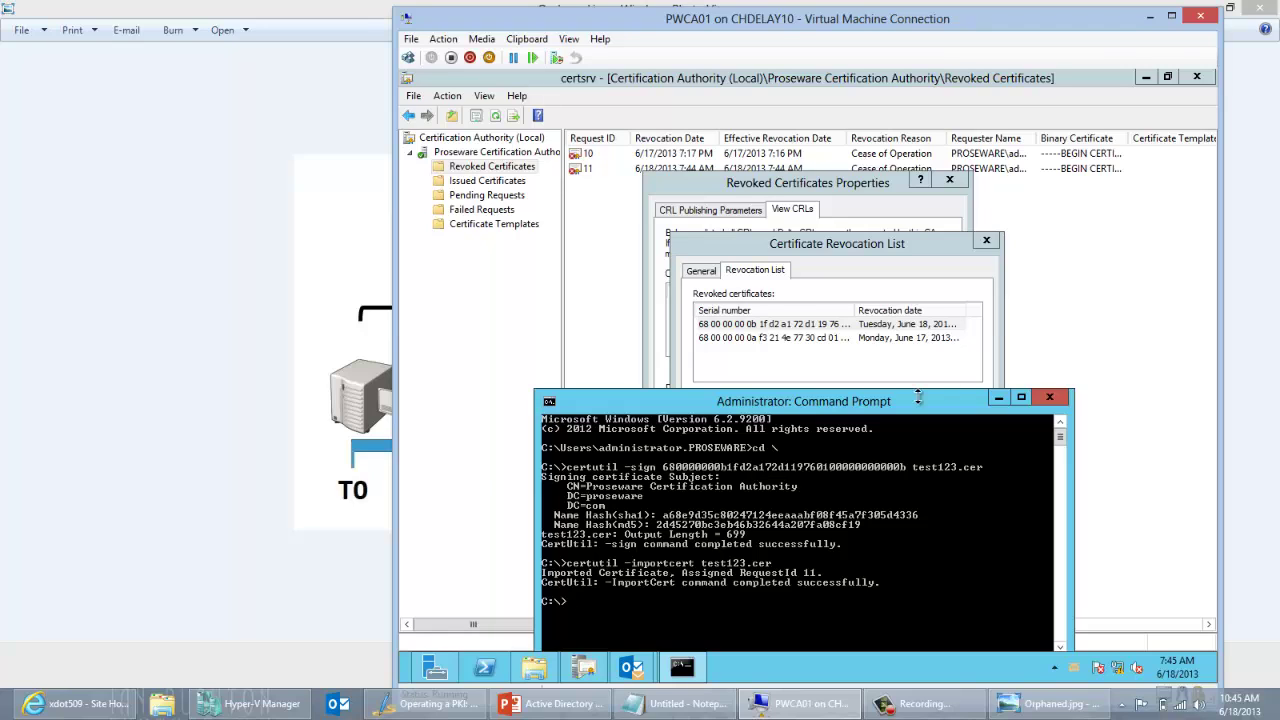
click(1049, 398)
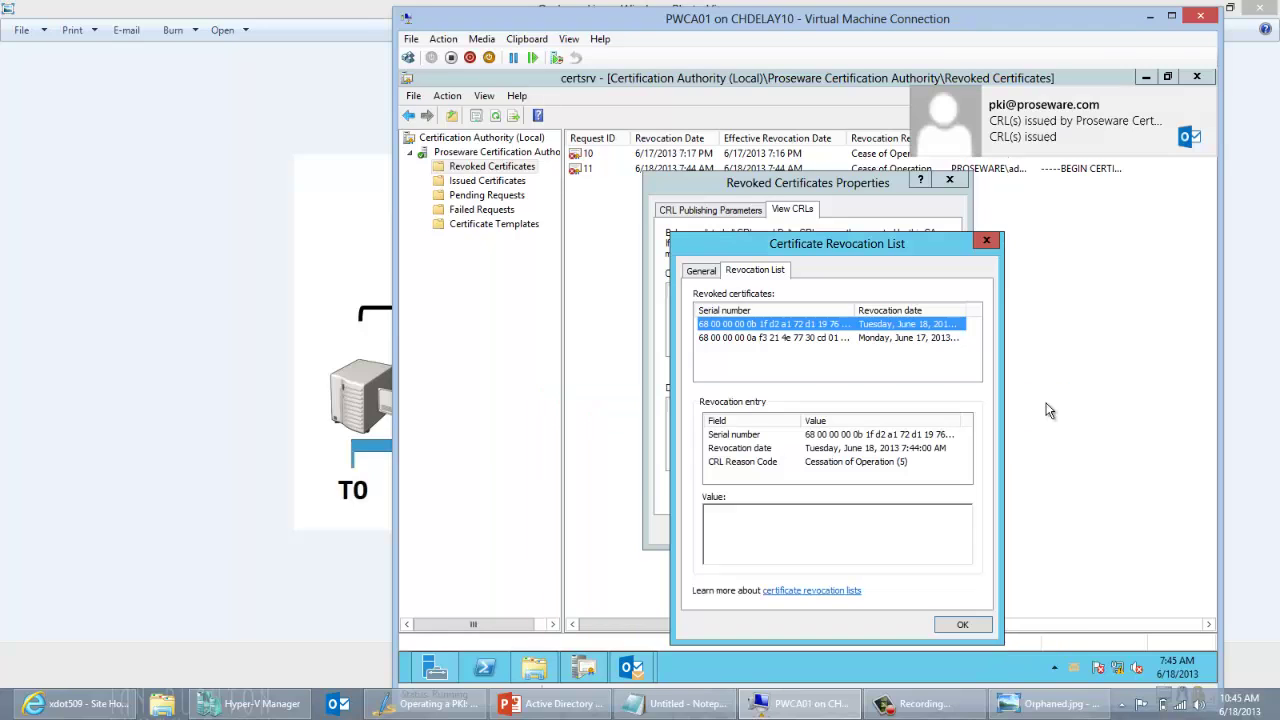
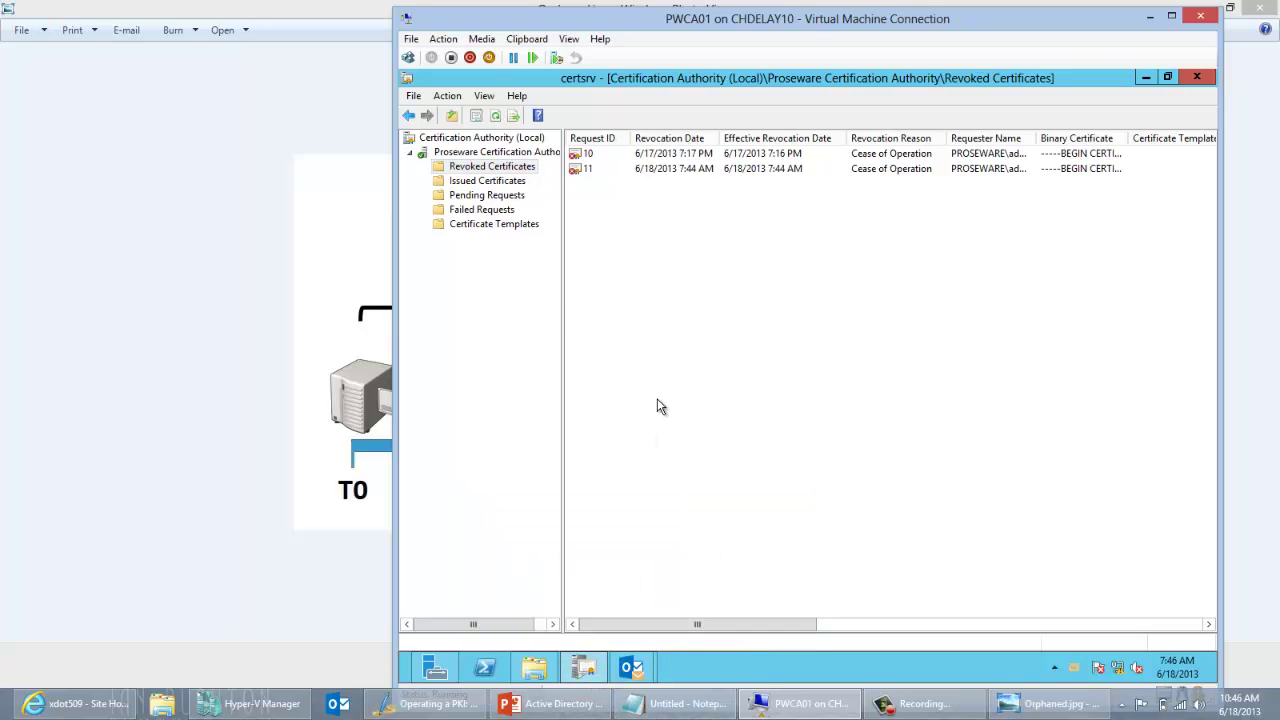
- Launch the user certificates console certmgr.msc from the Run box
key(super+r)
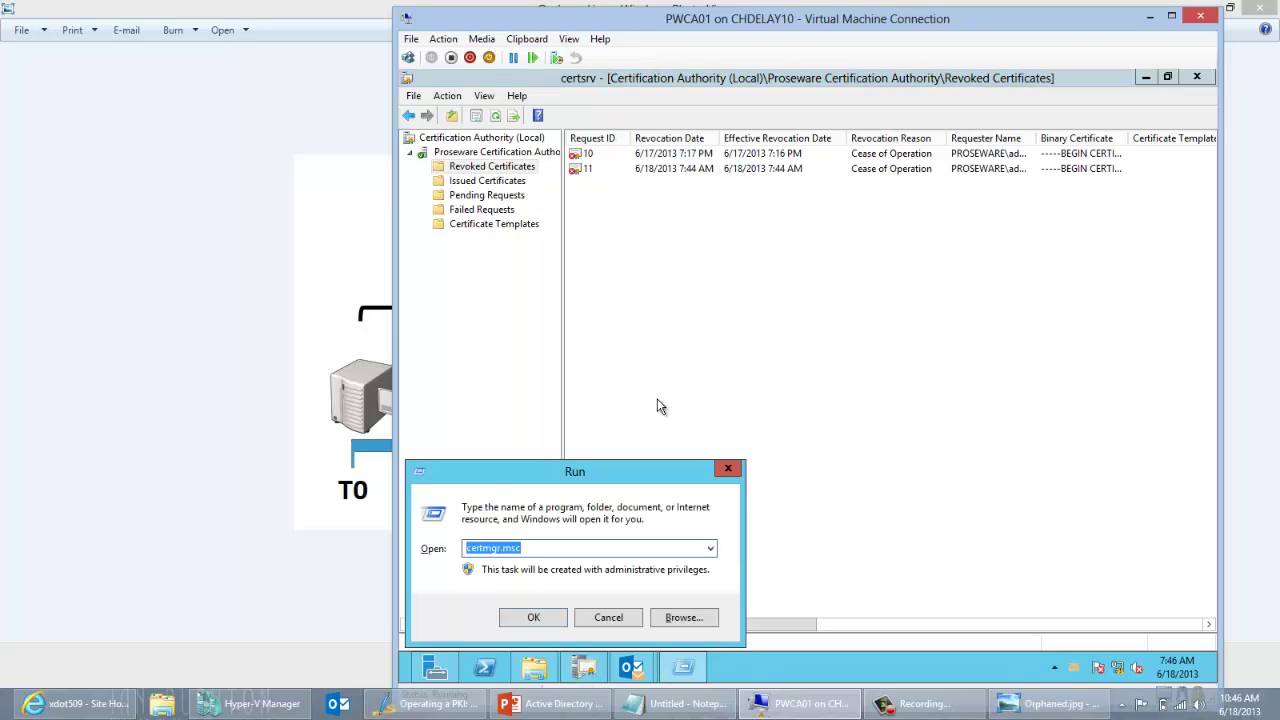
text(cert)
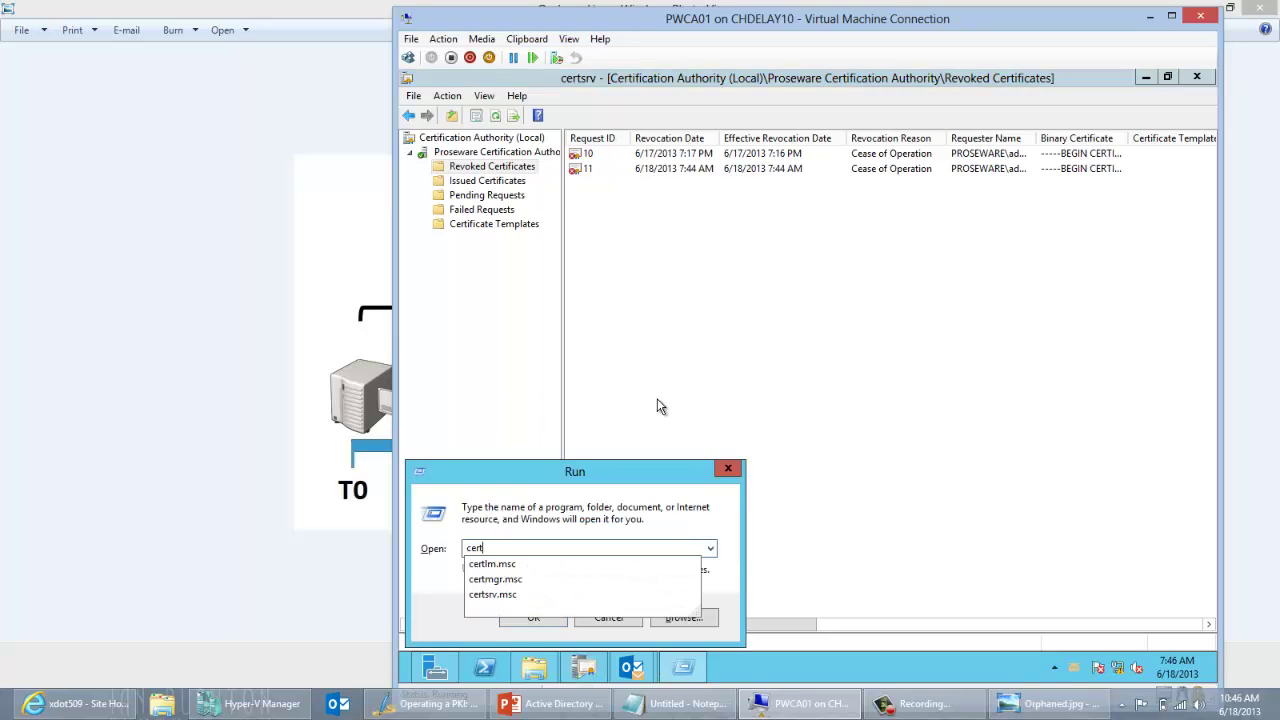
key(Down)
key(Down)
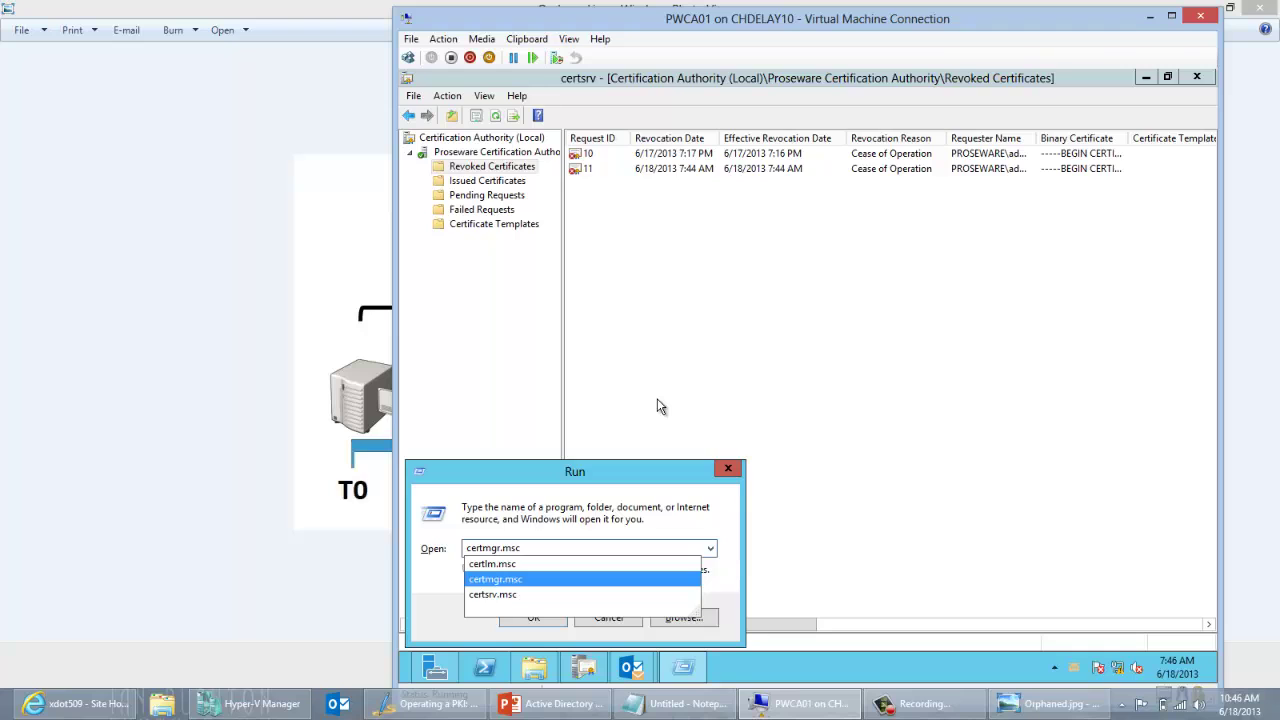
key(Return)
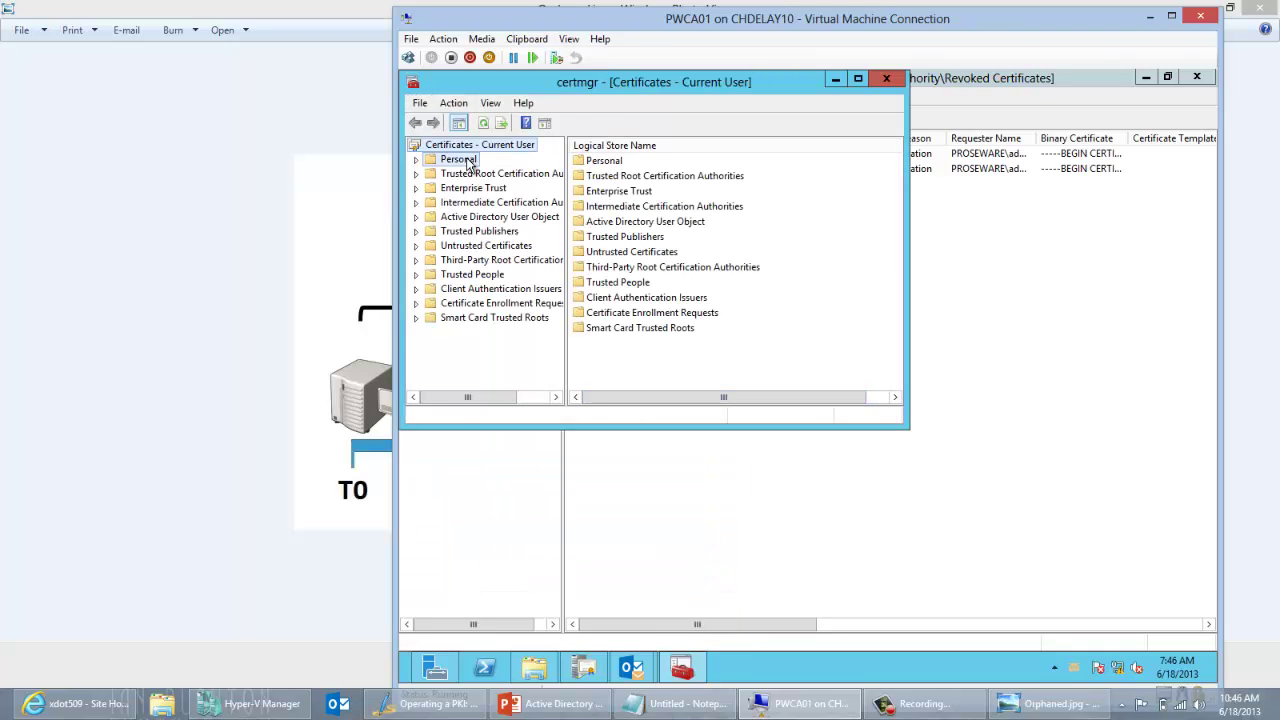
- List the Personal certificates and show the Details of the last Administrator certificate
double_click(467, 162)
click(476, 175)
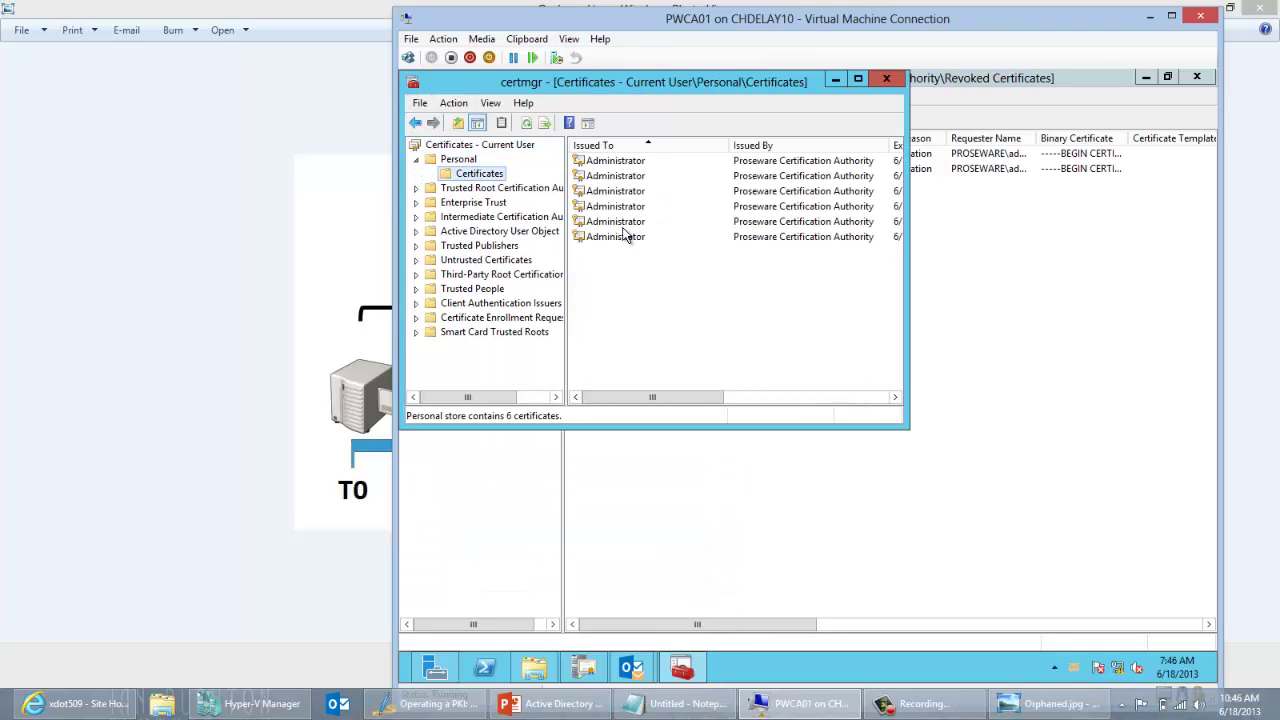
drag(622, 394, 694, 397)
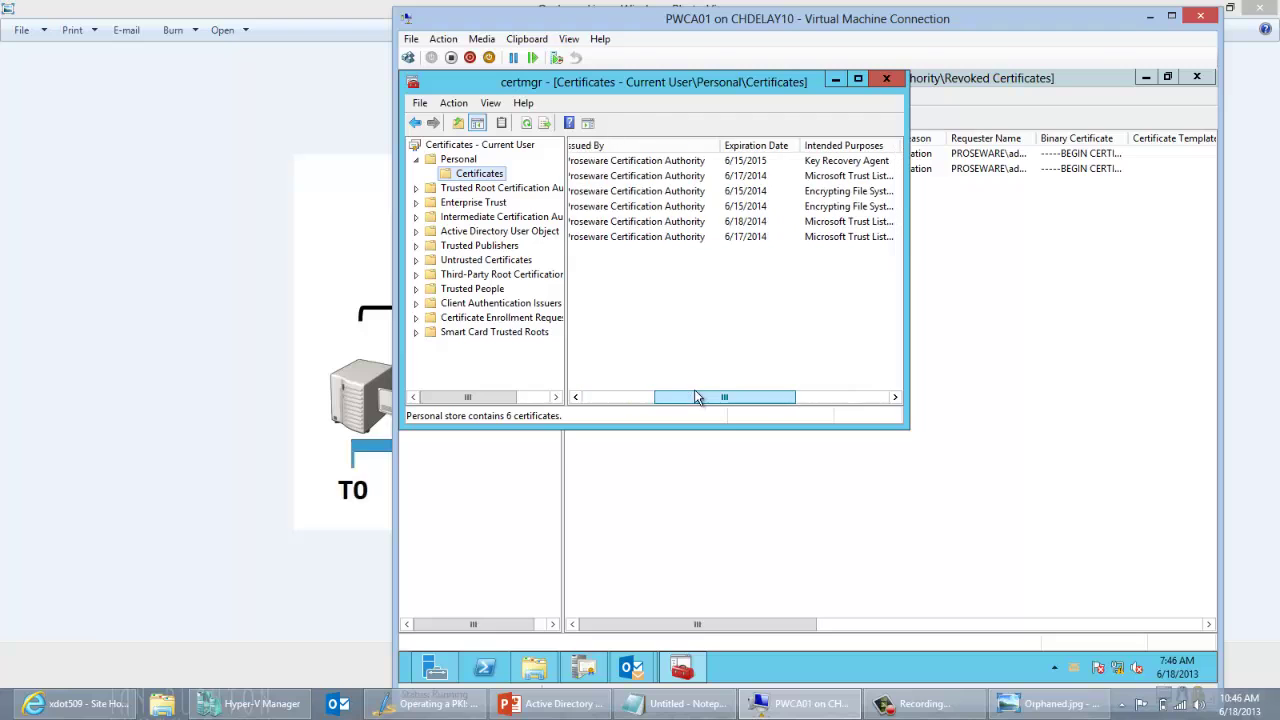
click(617, 398)
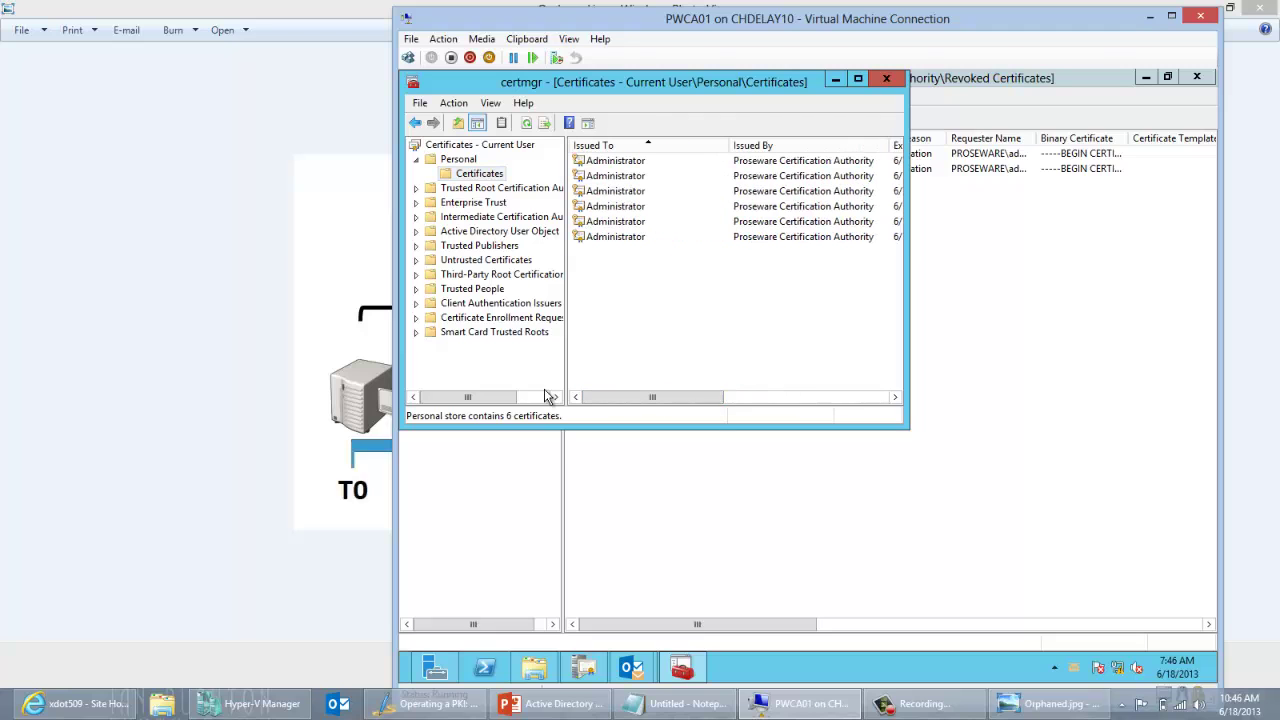
double_click(615, 237)
click(481, 122)
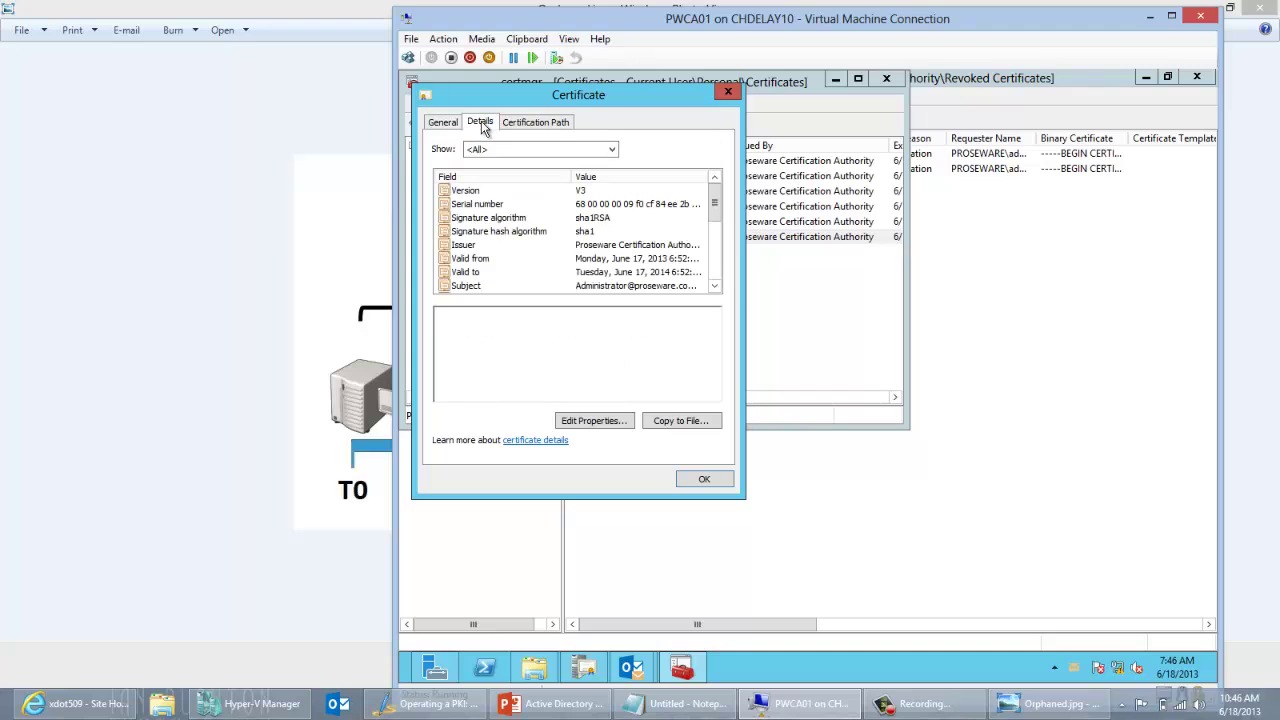
- Start the certificate export without the private key in DER encoded binary format
click(656, 420)
click(726, 483)
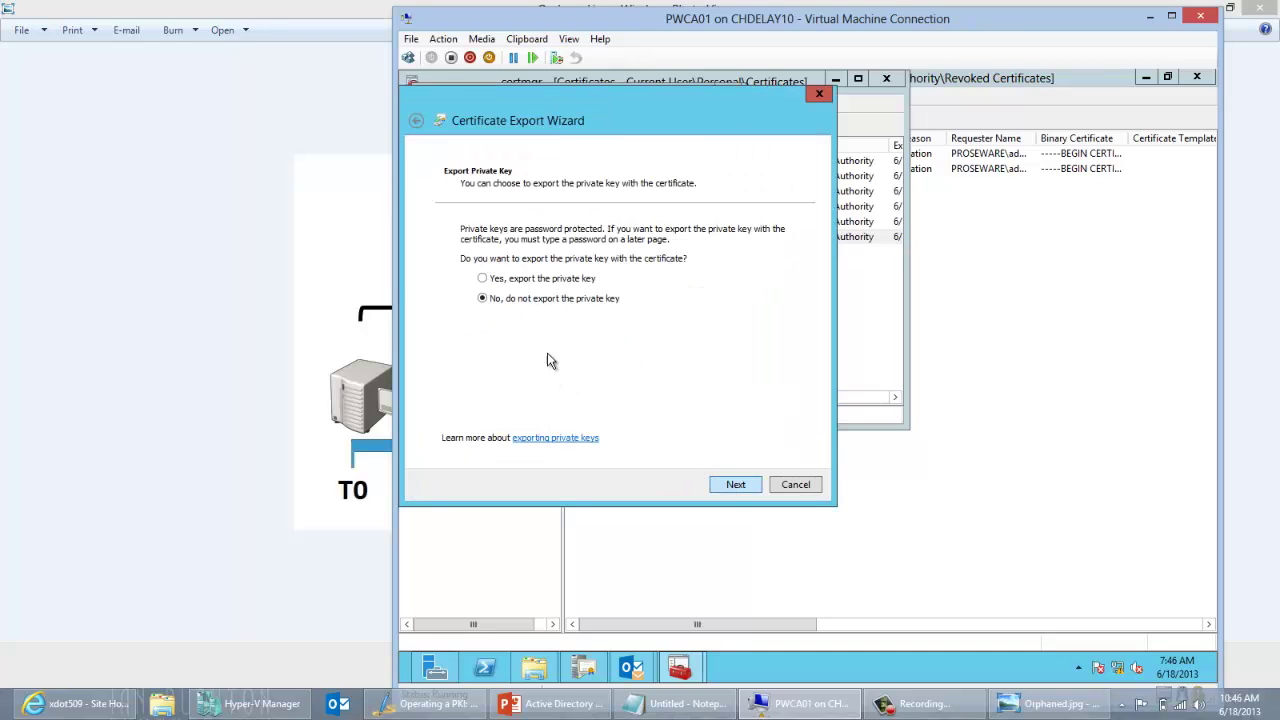
click(726, 487)
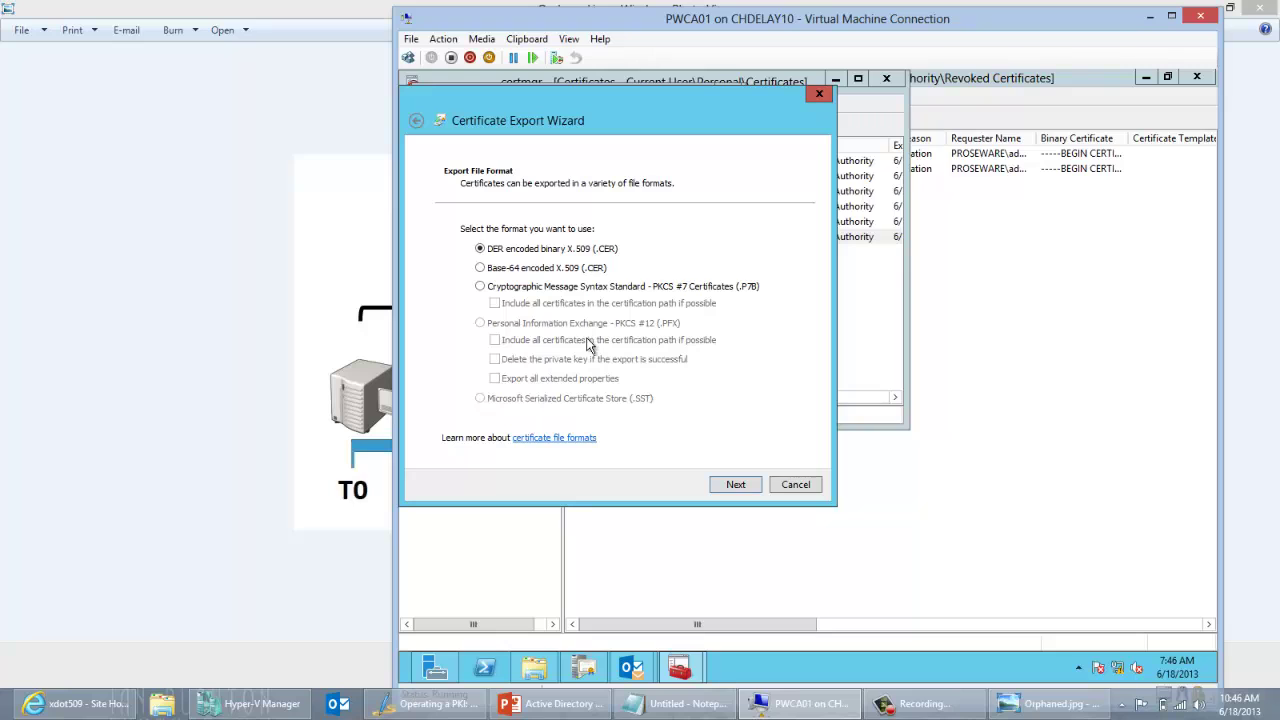
click(731, 484)
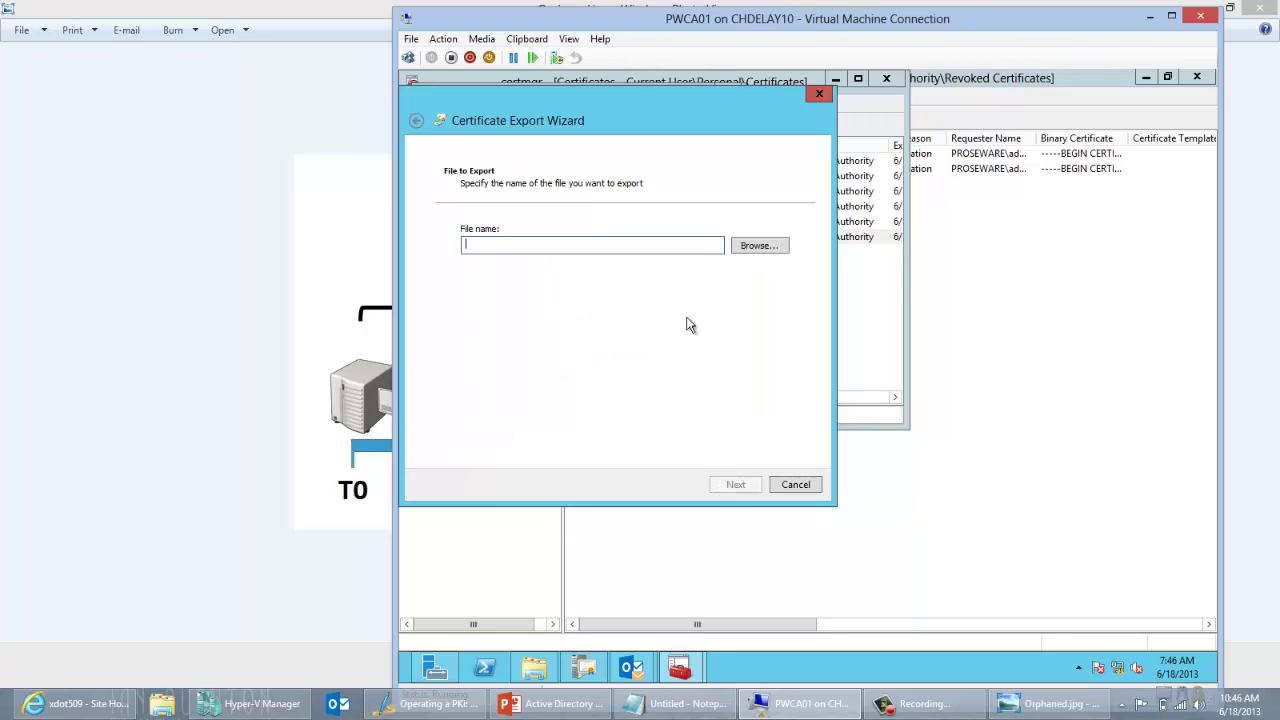
- Save the export as C:\mycert.cer and finish the wizard
click(742, 247)
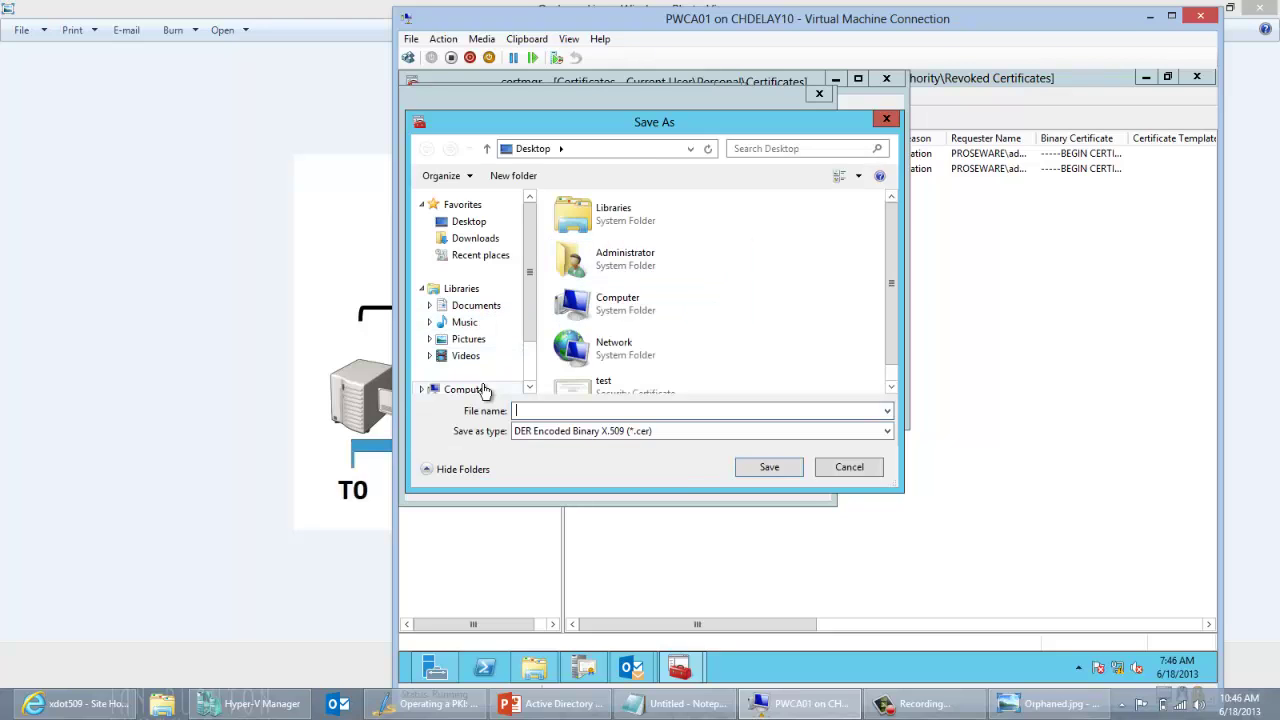
click(484, 390)
double_click(625, 233)
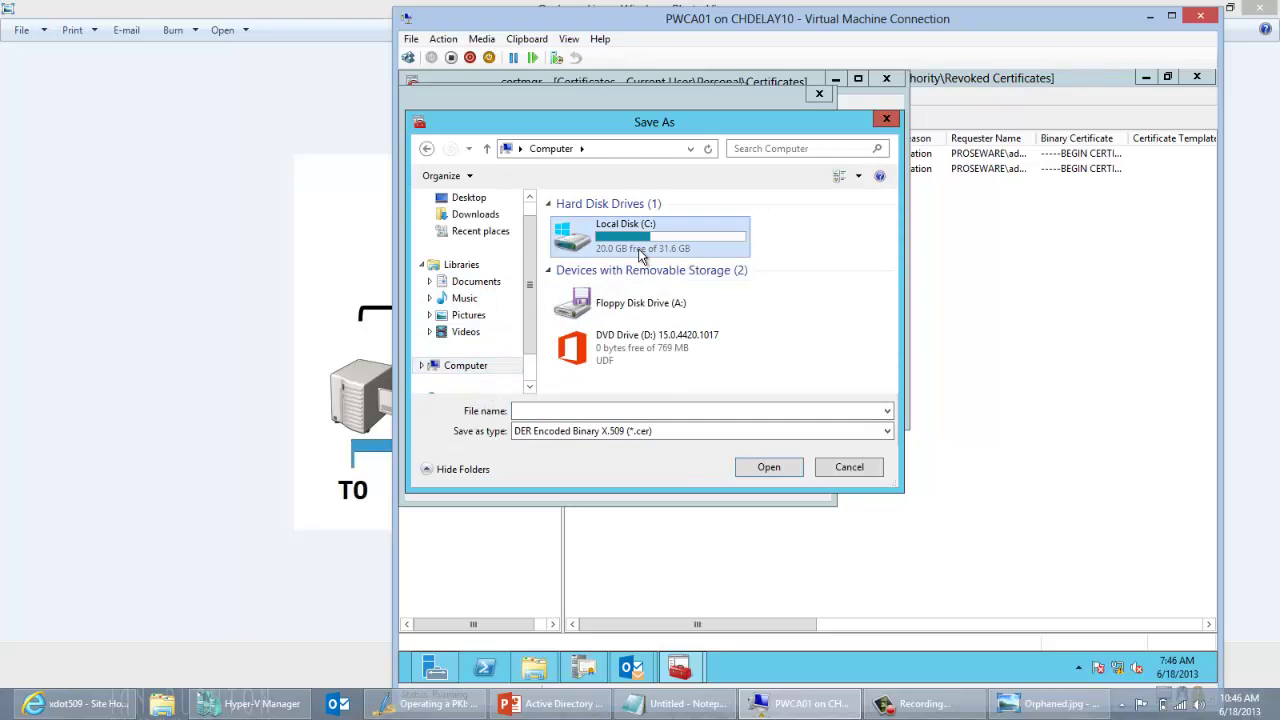
click(588, 410)
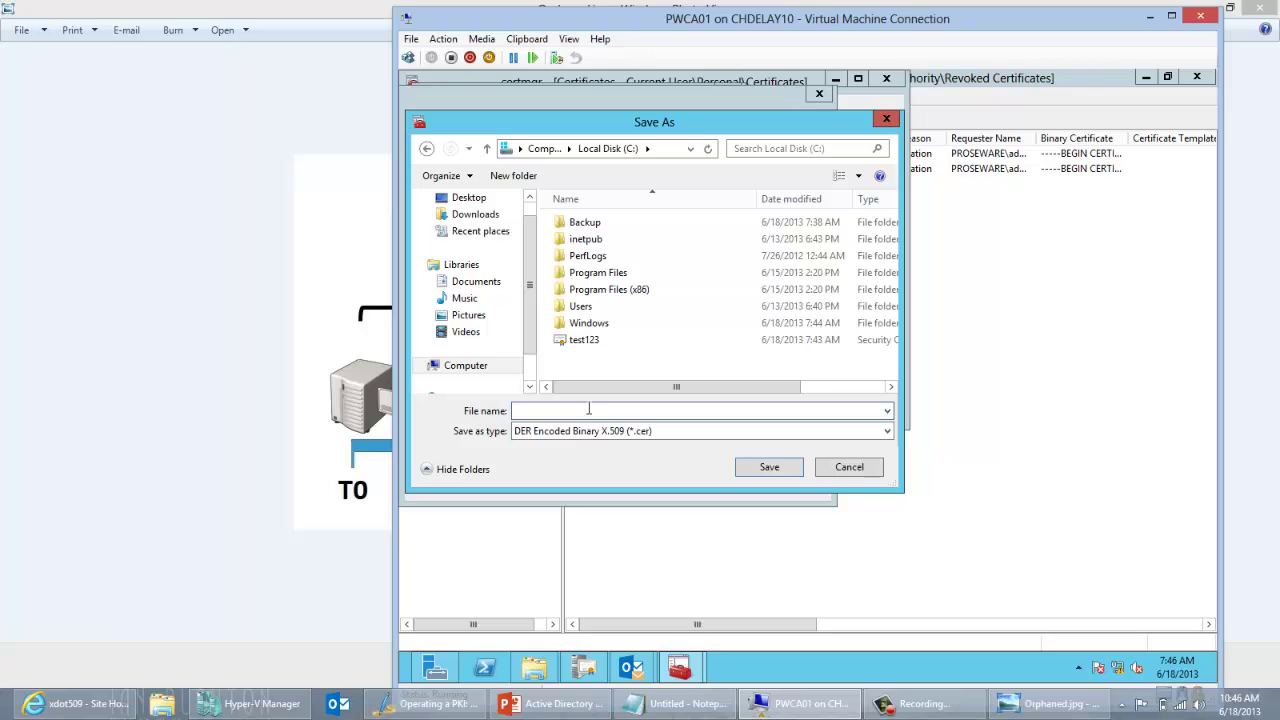
text(mycert)
key(Return)
key(Return)
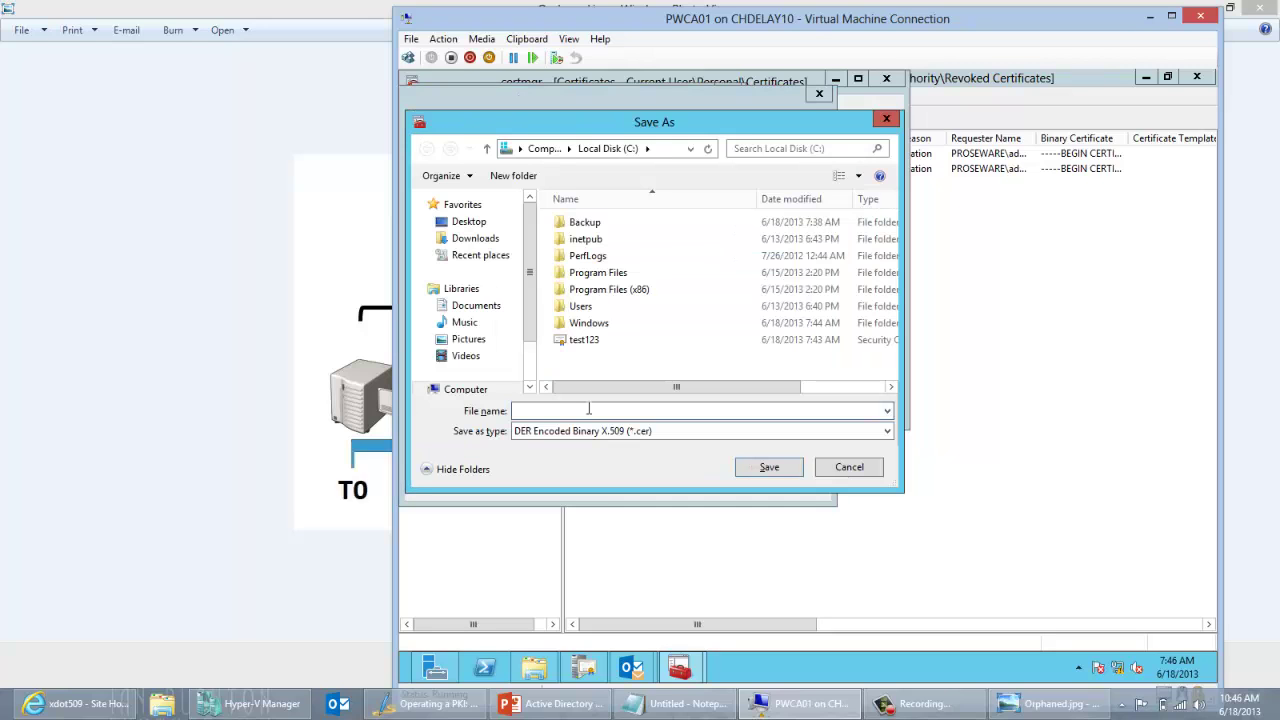
text(mycert)
click(766, 467)
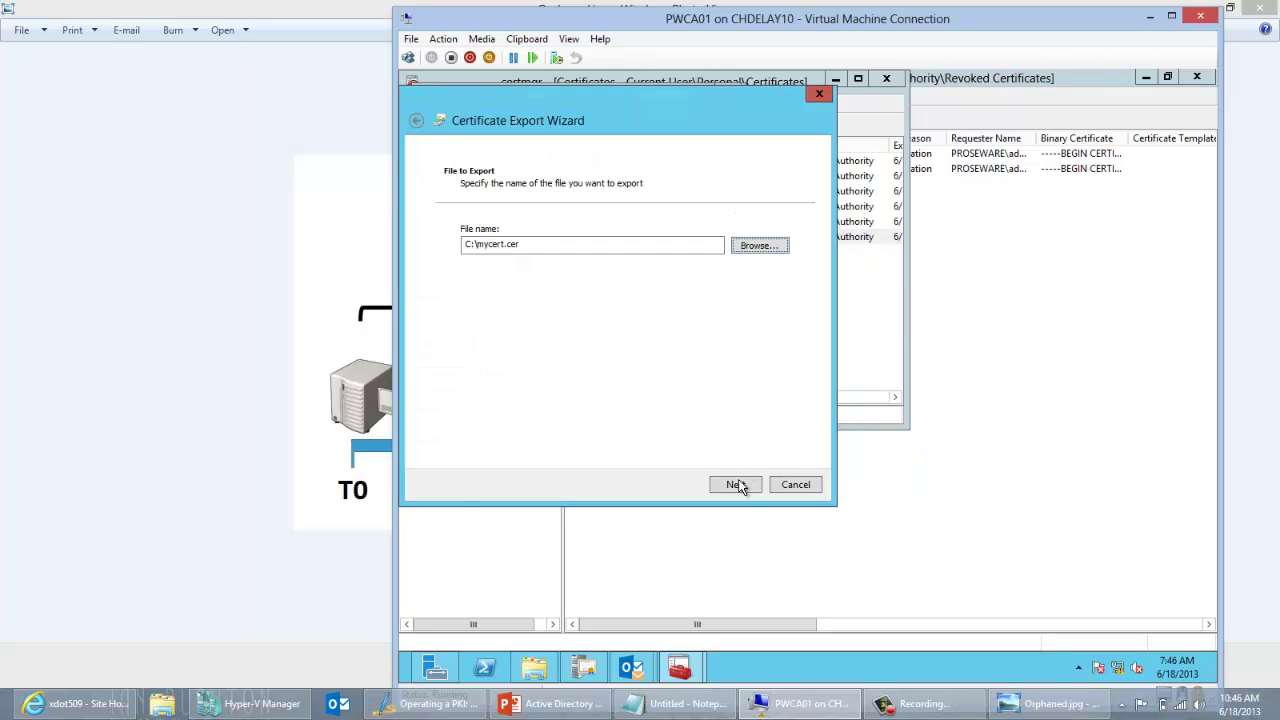
click(737, 485)
click(737, 485)
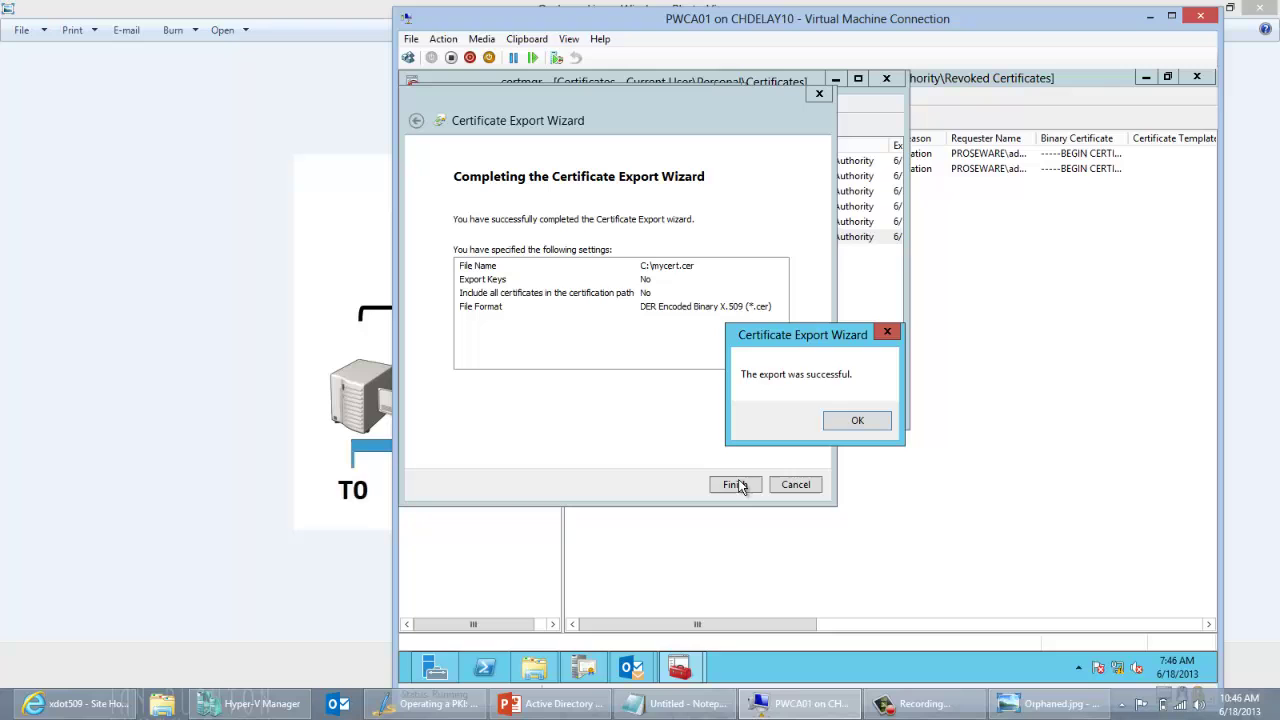
click(855, 422)
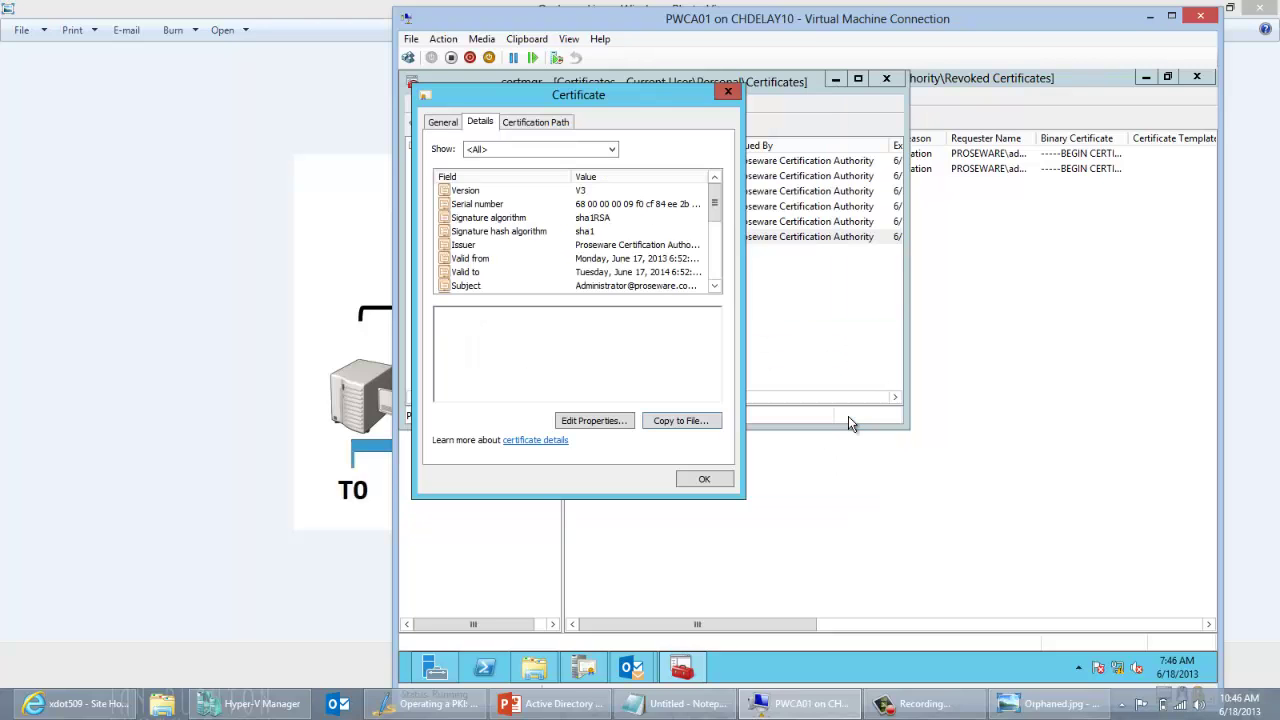
- Close the certificate details and launch a Command Prompt with cmd
click(714, 481)
key(super+r)
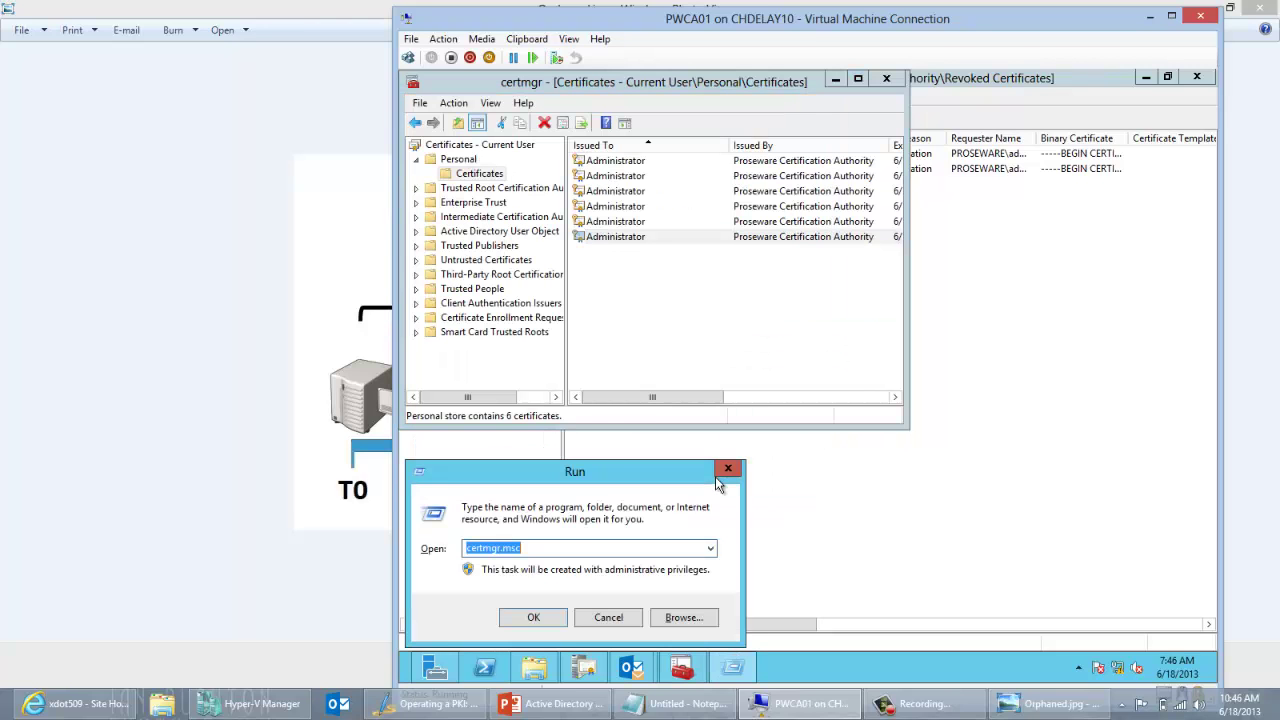
text(cmd)
key(Return)
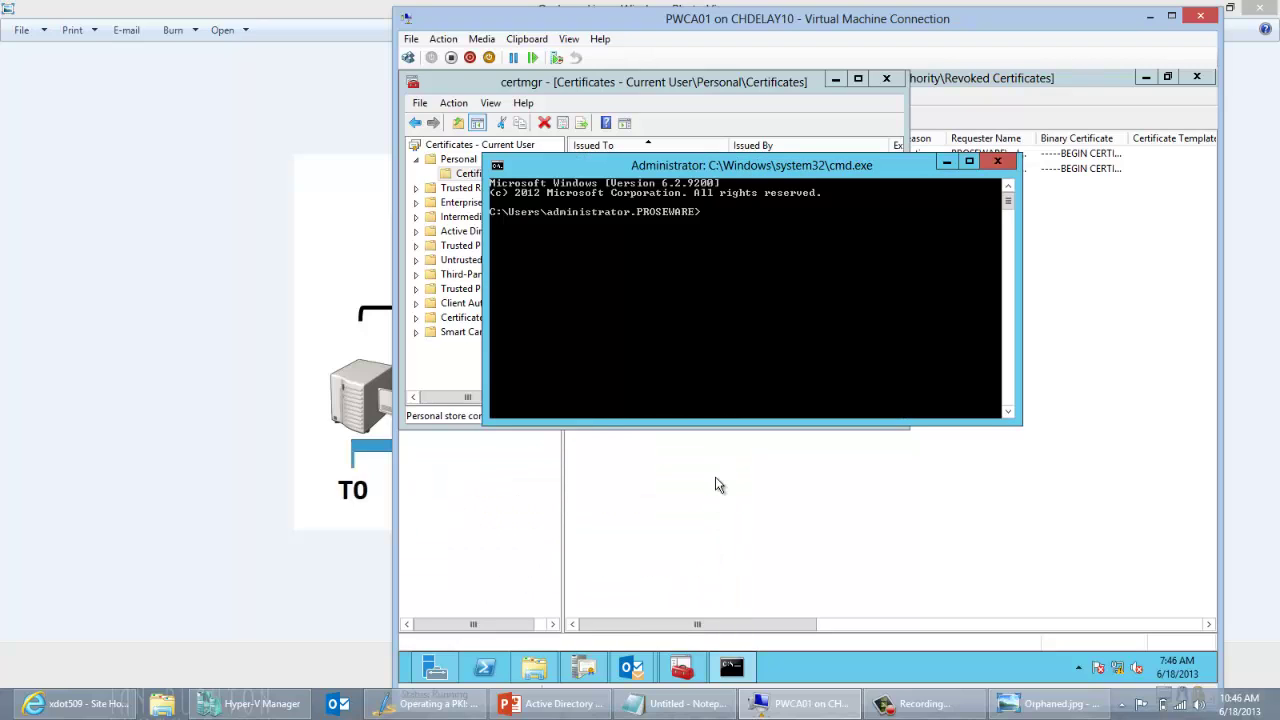
- Clear the window, change to C:\ with cd \, and begin typing certutil -verify -urlfetch
key(BackSpace)
text(cls)
key(Return)
text(cd)
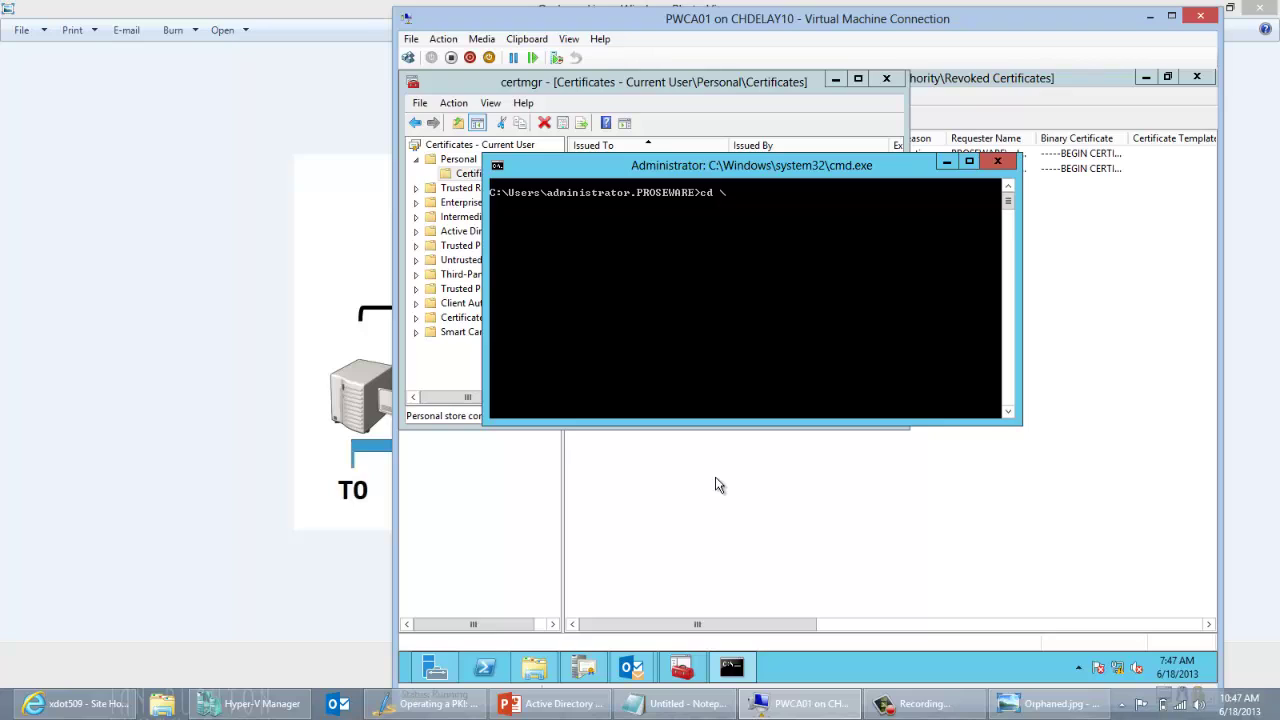
text( \)
key(Return)
text(cls)
key(Return)
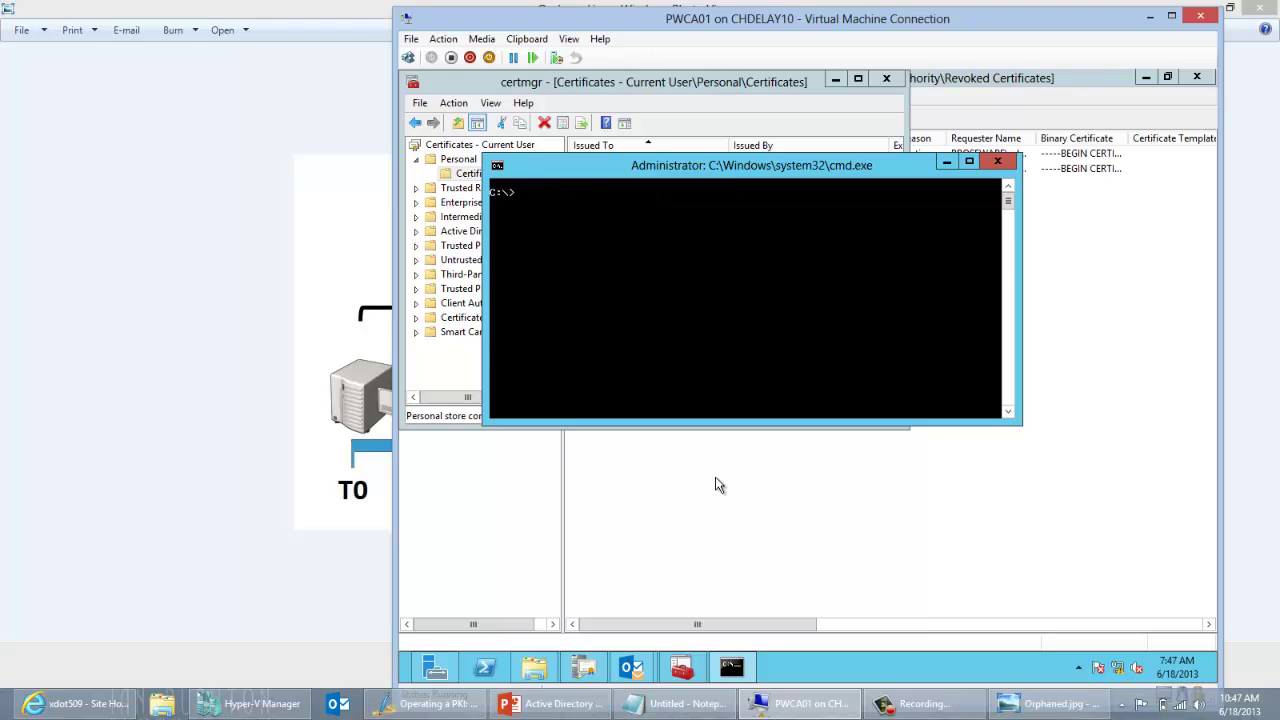
text(certutil -verify -urlfetch m)
- Run certutil -verify -urlfetch mycert.cer > verify.txt, then enter the verify.txt name
key(Tab)
key(BackSpace)
key(BackSpace)
key(BackSpace)
key(BackSpace)
key(BackSpace)
key(BackSpace)
key(BackSpace)
text(y)
key(Tab)
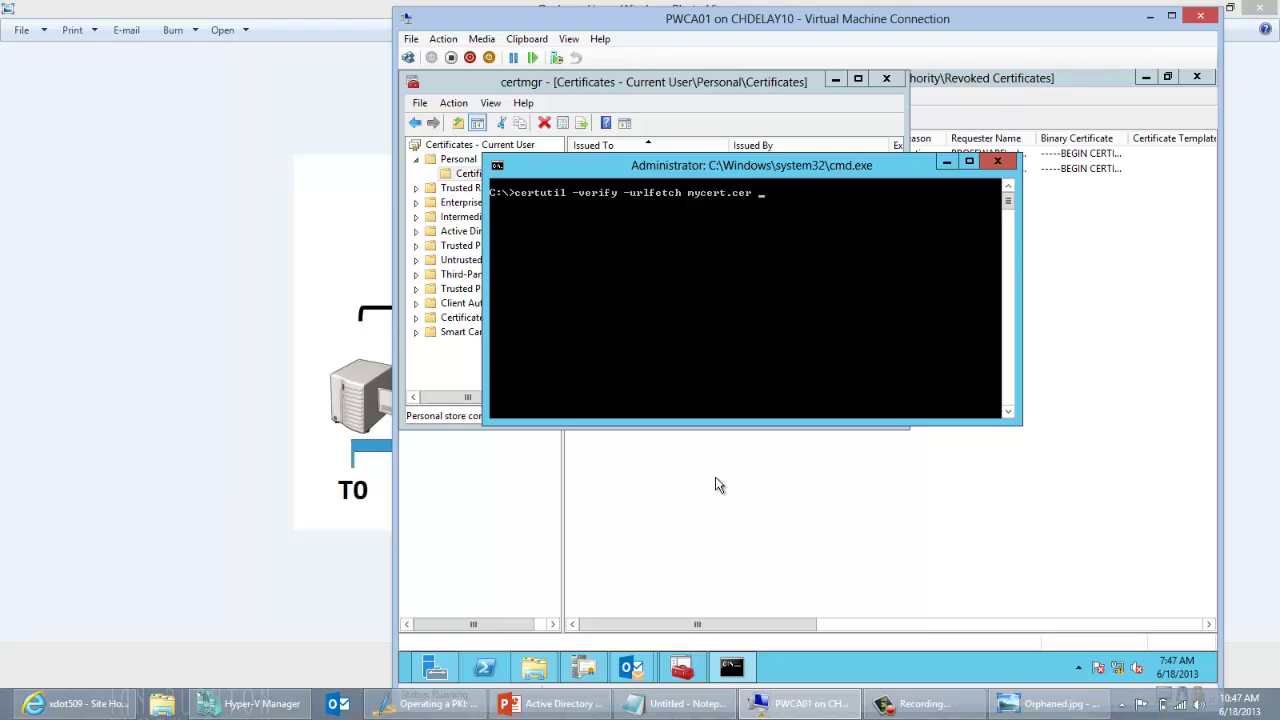
text(> verify.td)
key(Return)
text(erify.txt)
- Open verify.txt in Notepad and highlight the 'Leaf certificate revocation check passed' line
key(Return)
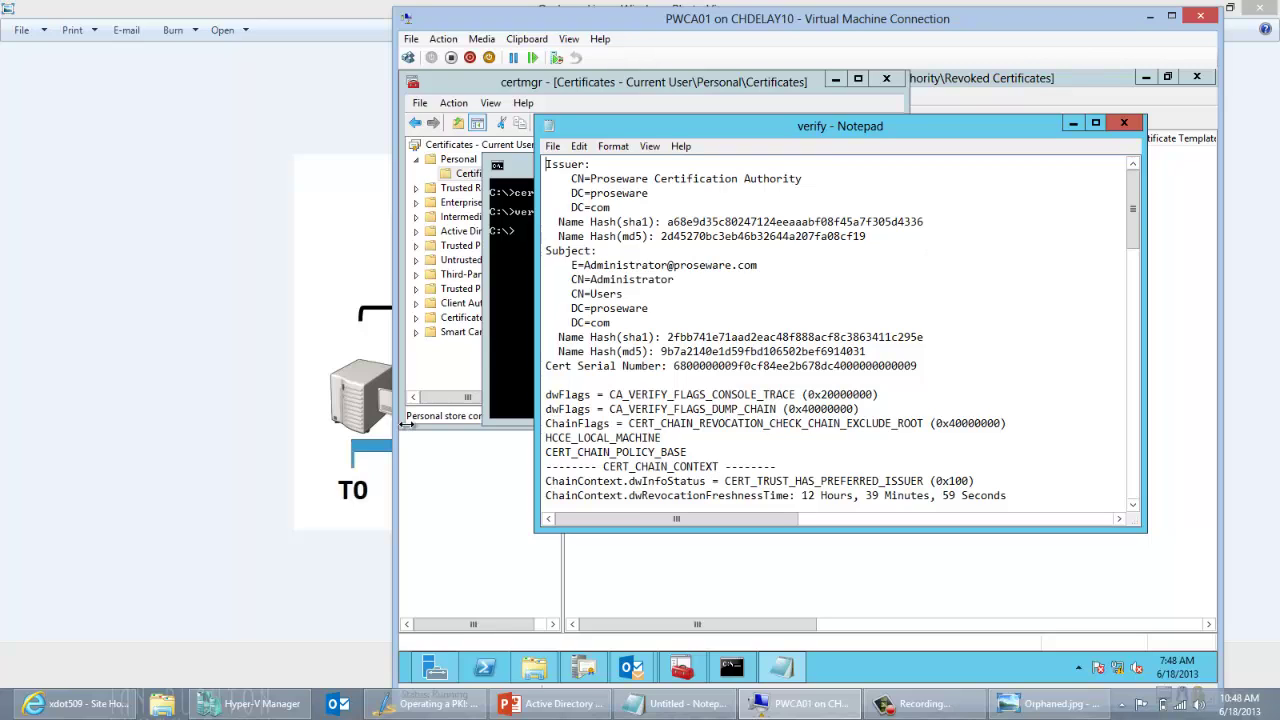
drag(546, 164, 751, 351)
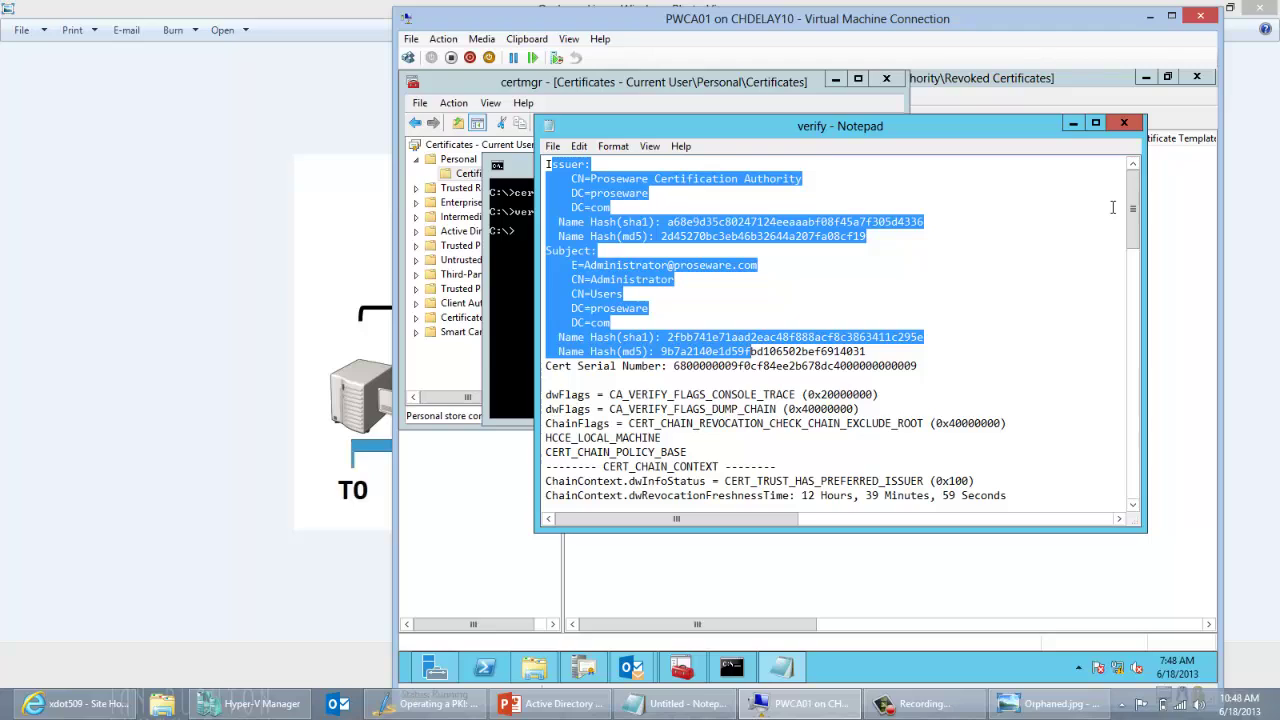
drag(1133, 215, 1137, 531)
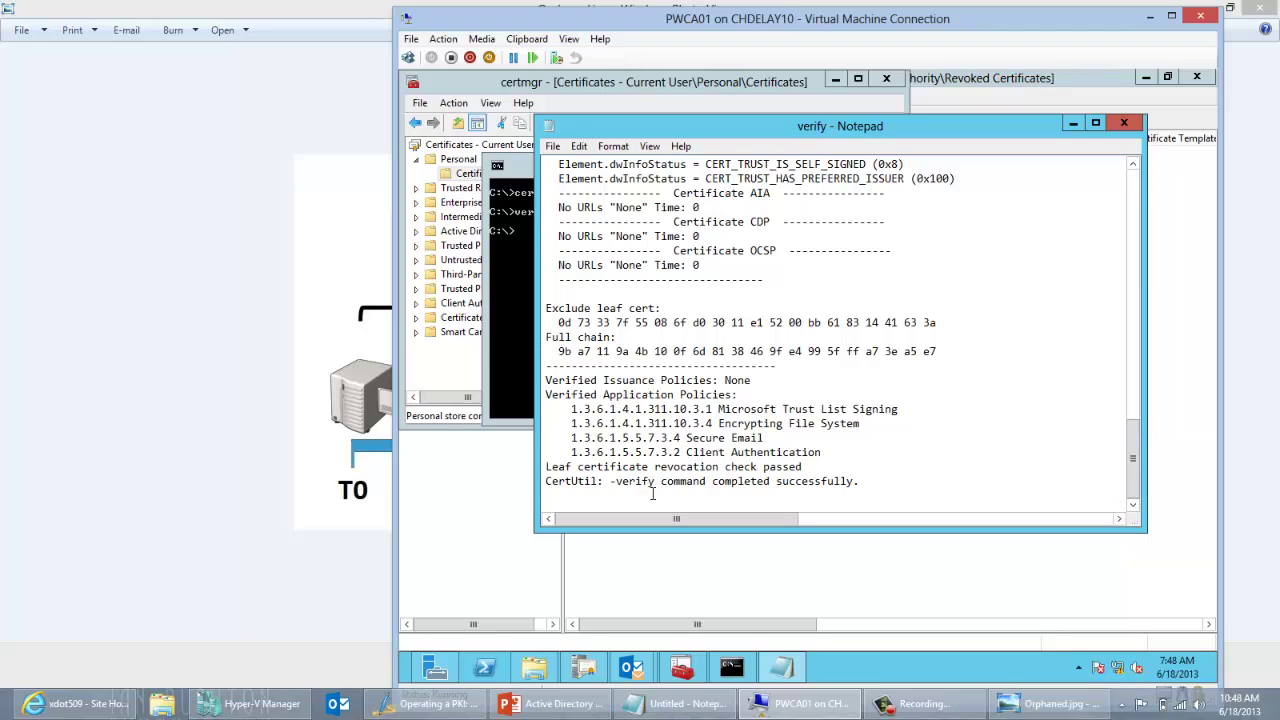
click(547, 468)
drag(547, 468, 845, 470)
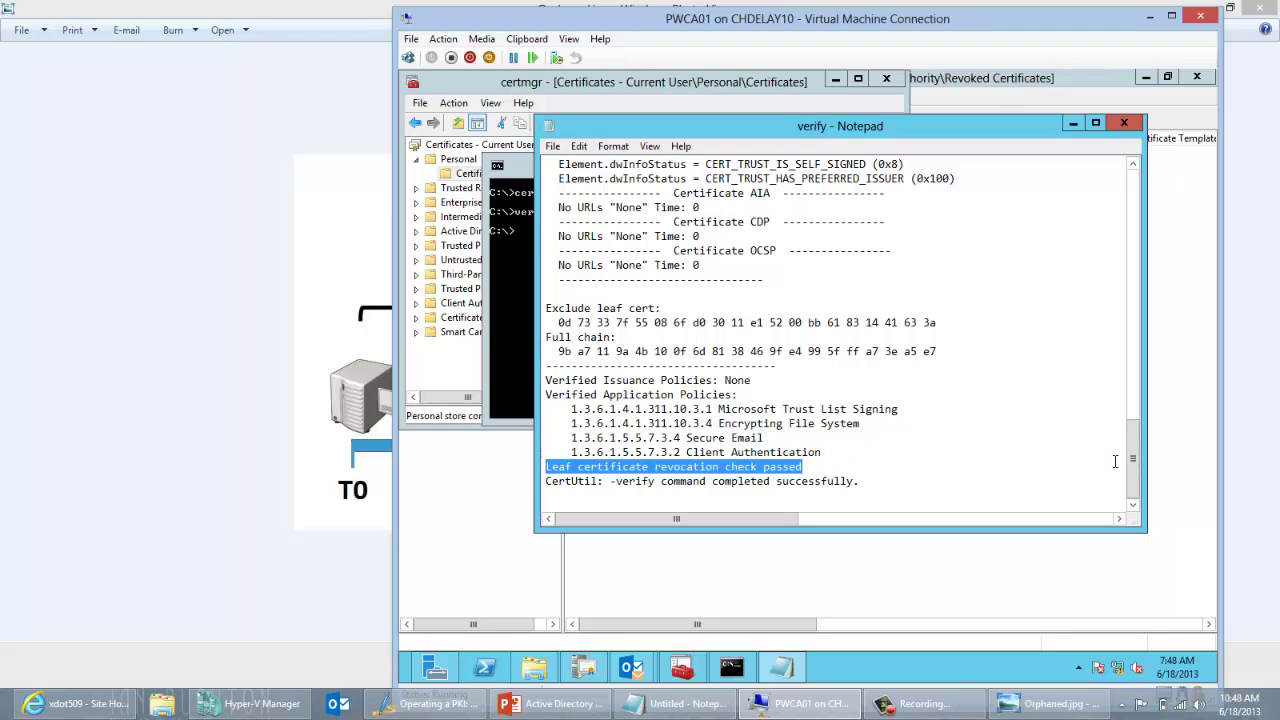
drag(1133, 458, 1151, 135)
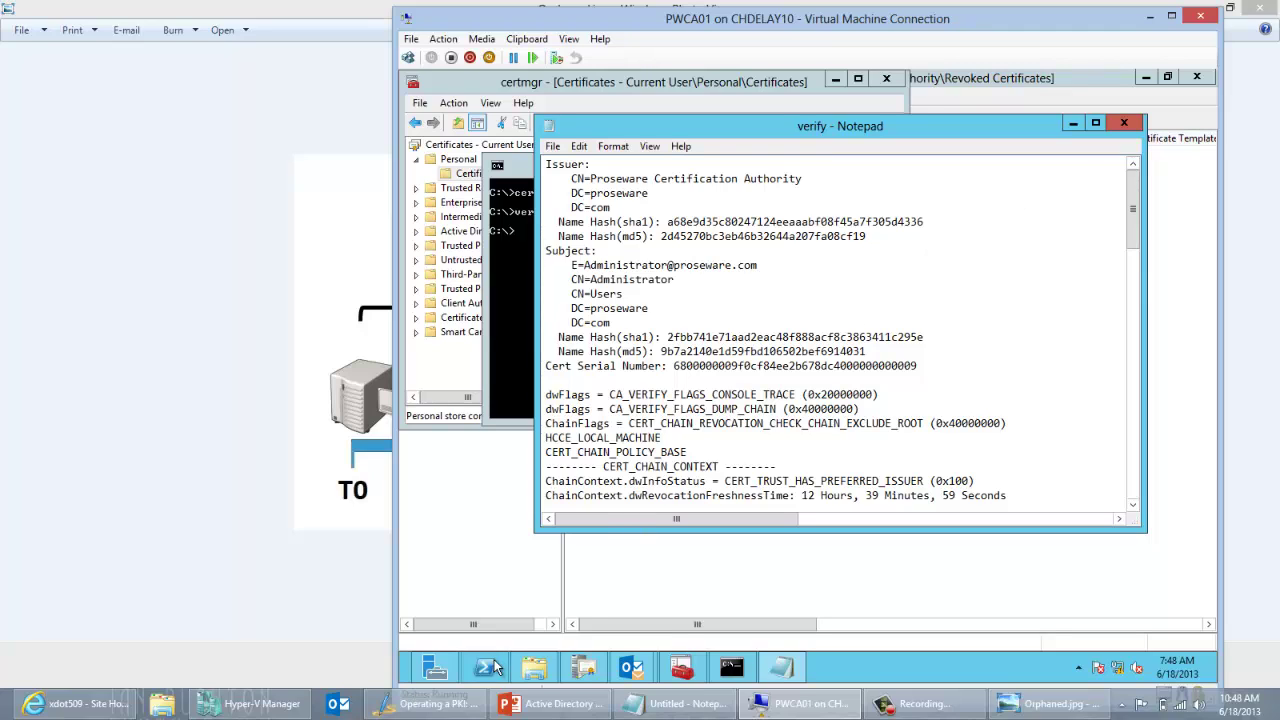
- Browse Local Disk (C:) in File Explorer and view the mycert certificate's information
click(534, 667)
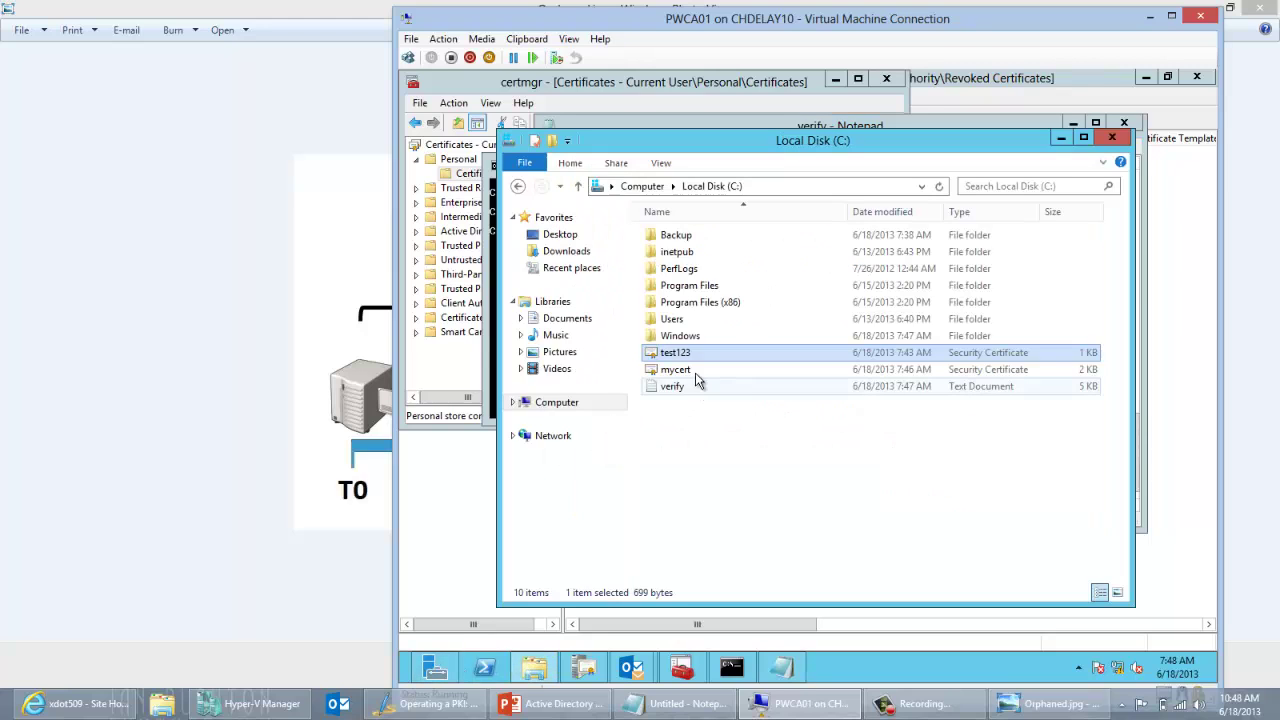
double_click(690, 370)
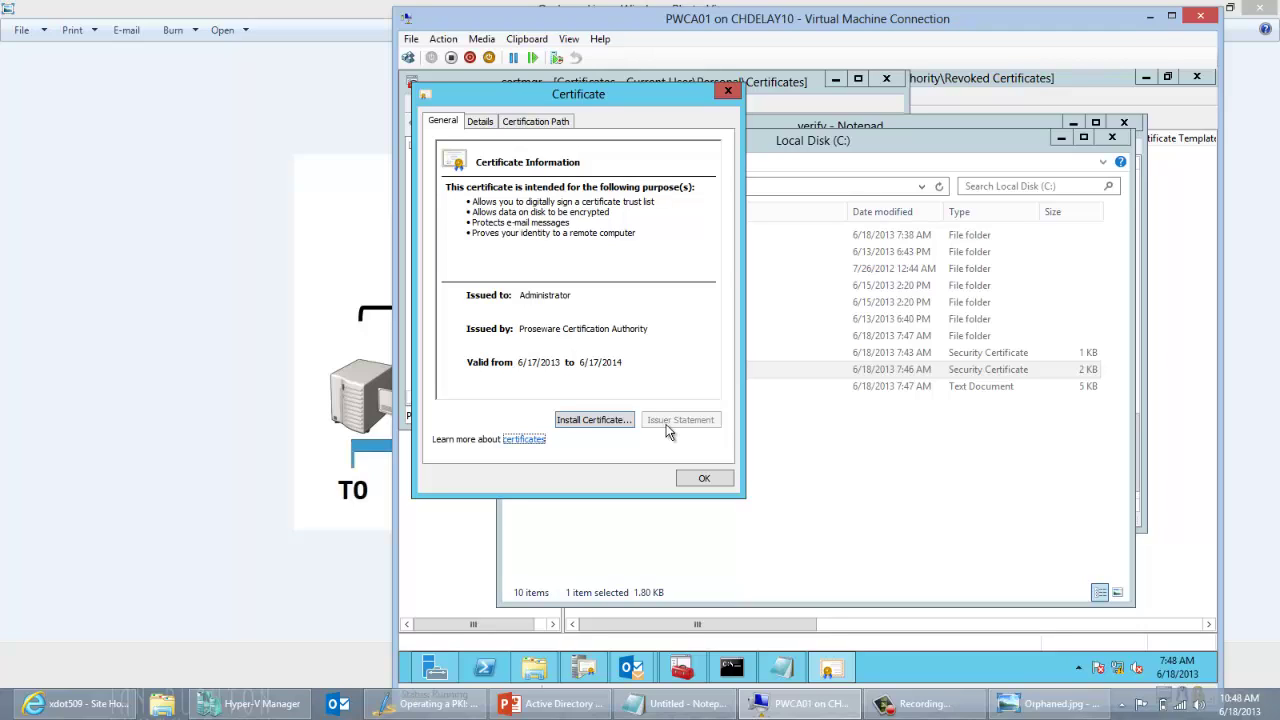
click(704, 476)
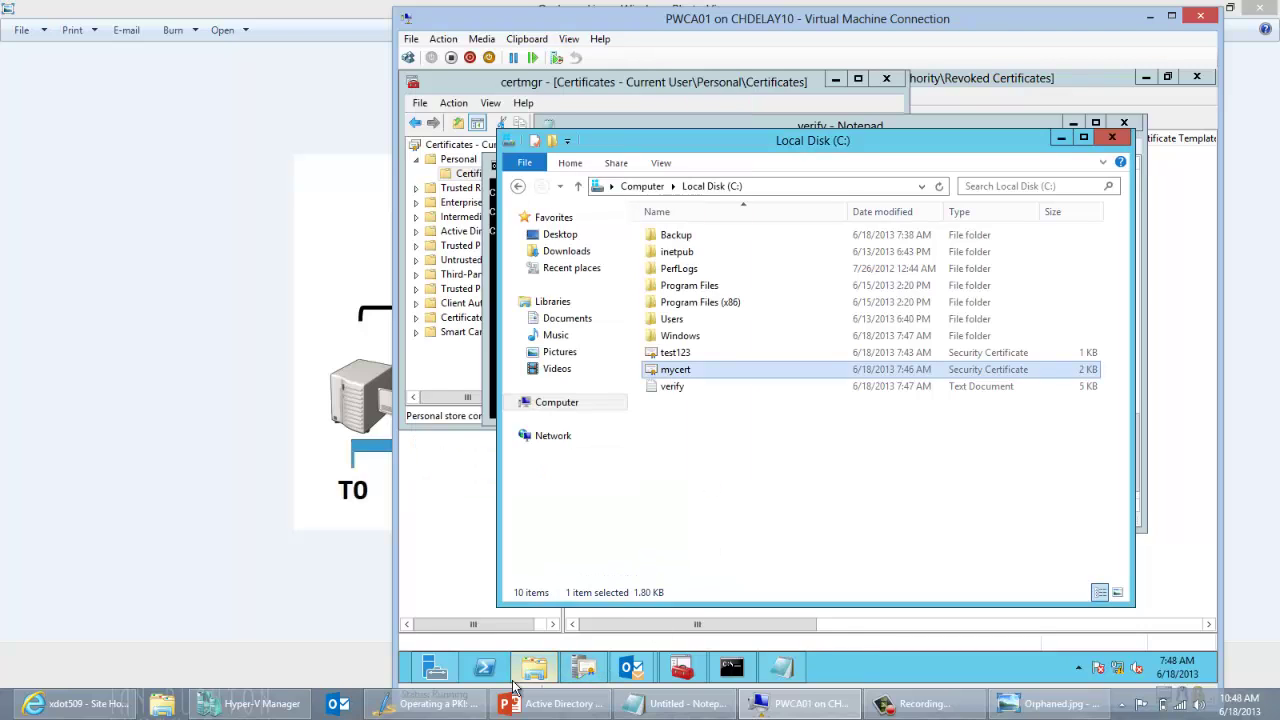
- Maximize certmgr, refresh the Personal certificates, and select the one expiring 6/18/2014
click(648, 678)
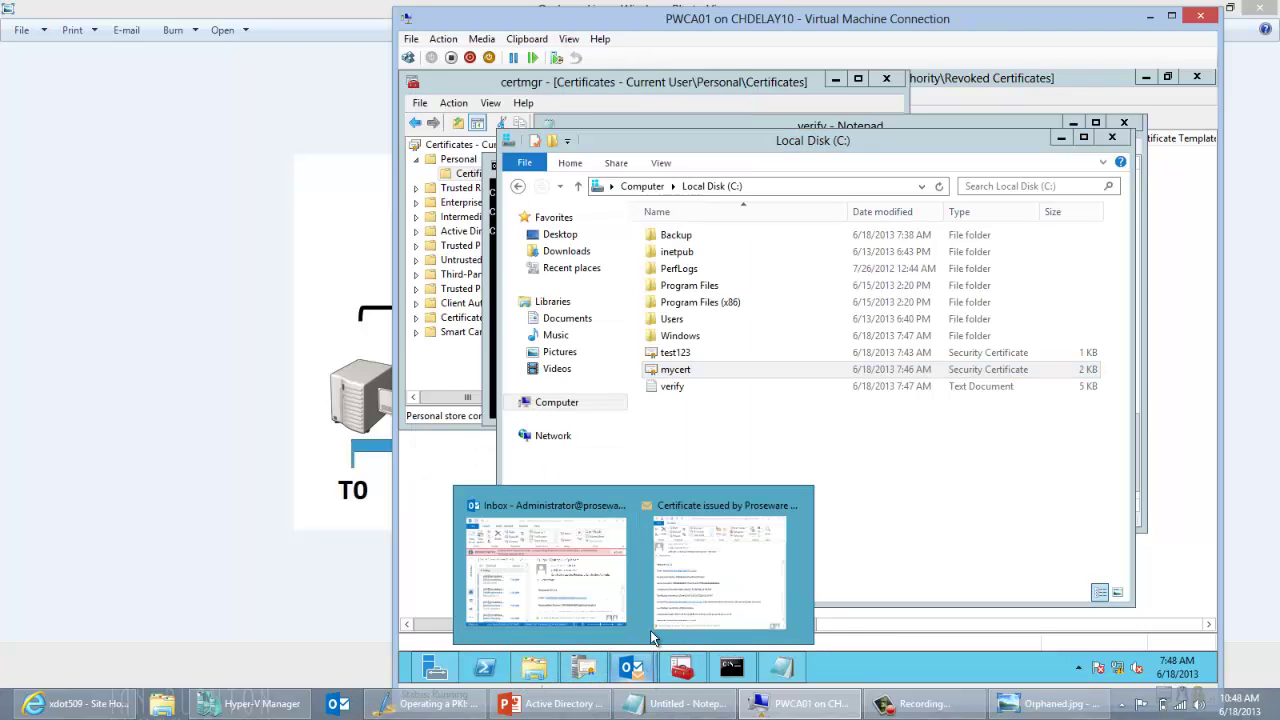
click(588, 670)
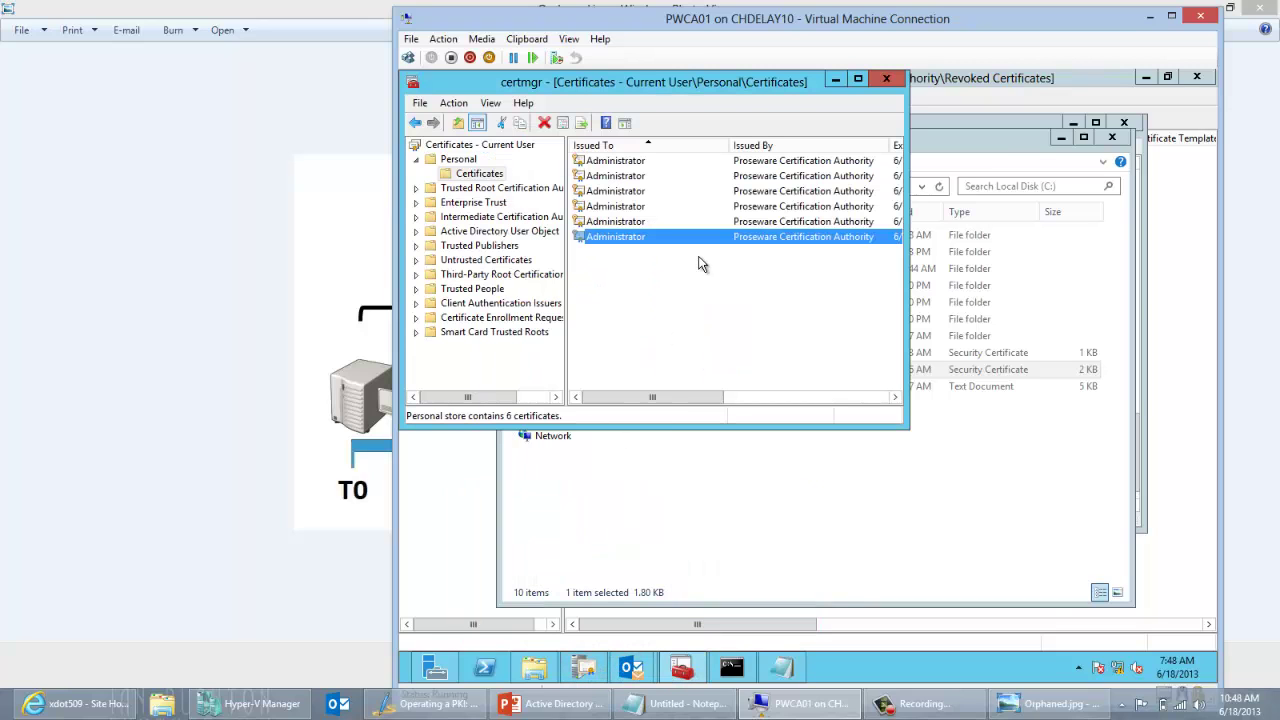
double_click(545, 84)
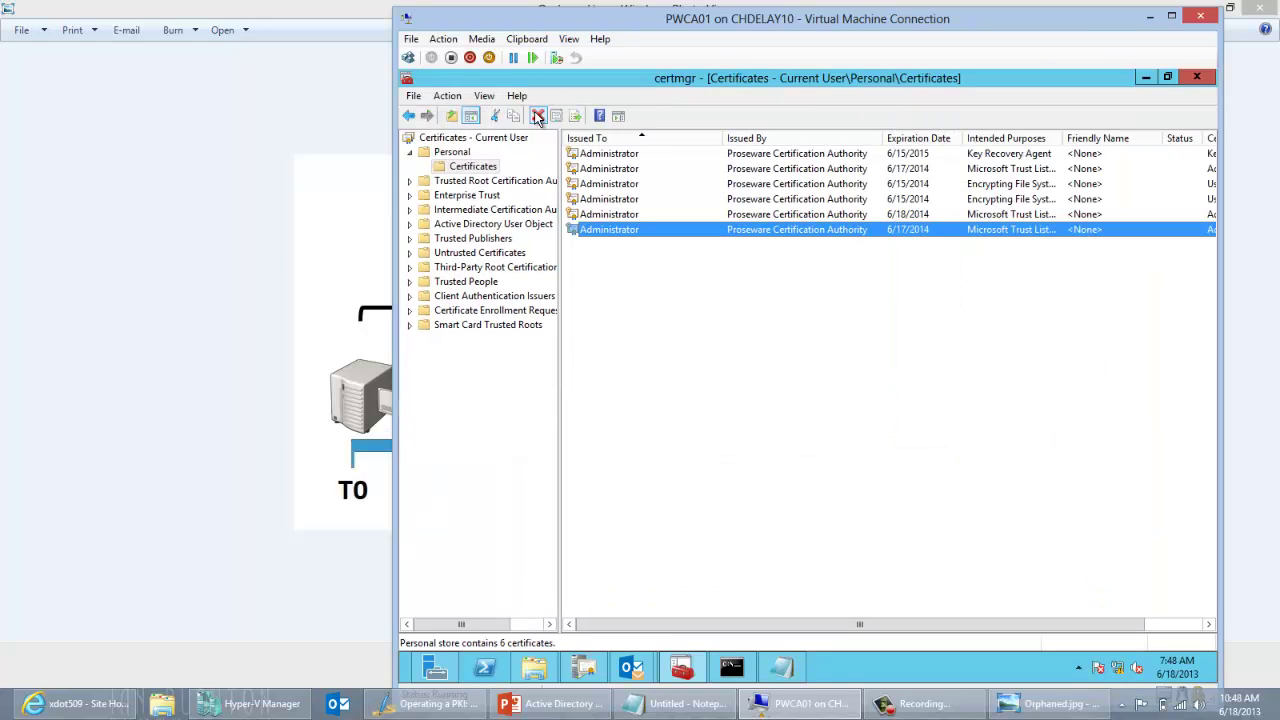
right_click(627, 271)
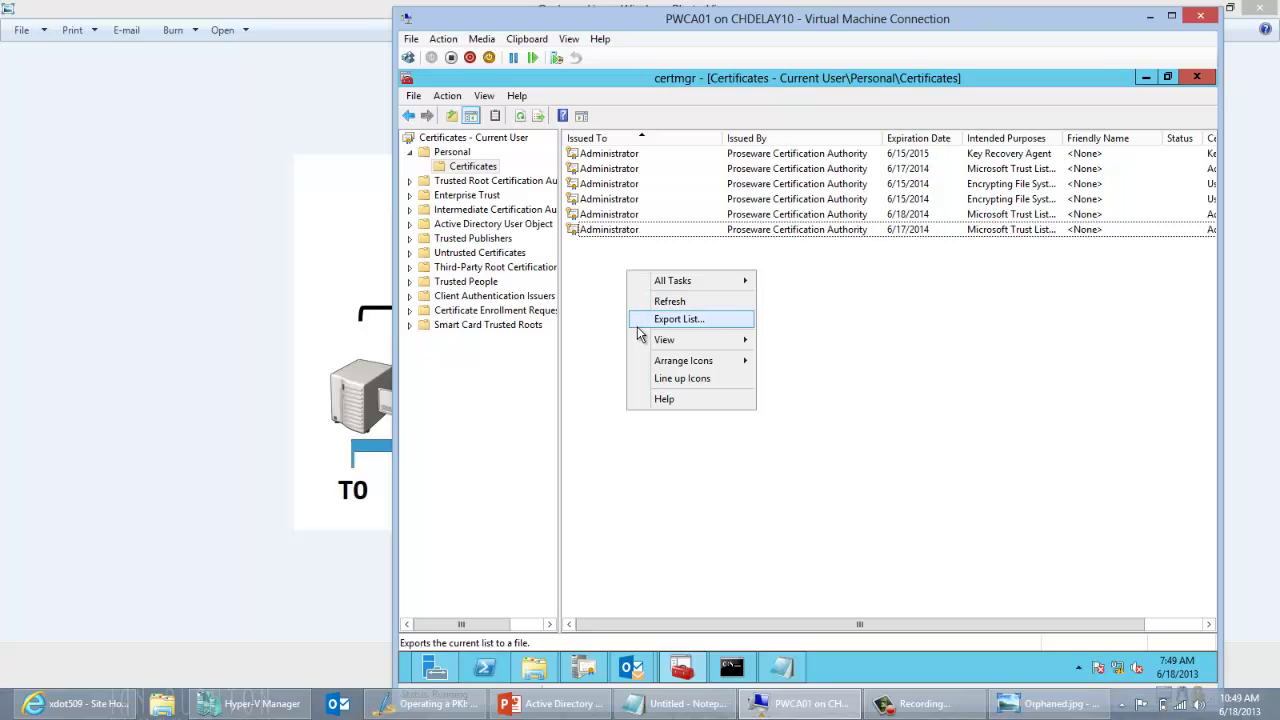
click(646, 304)
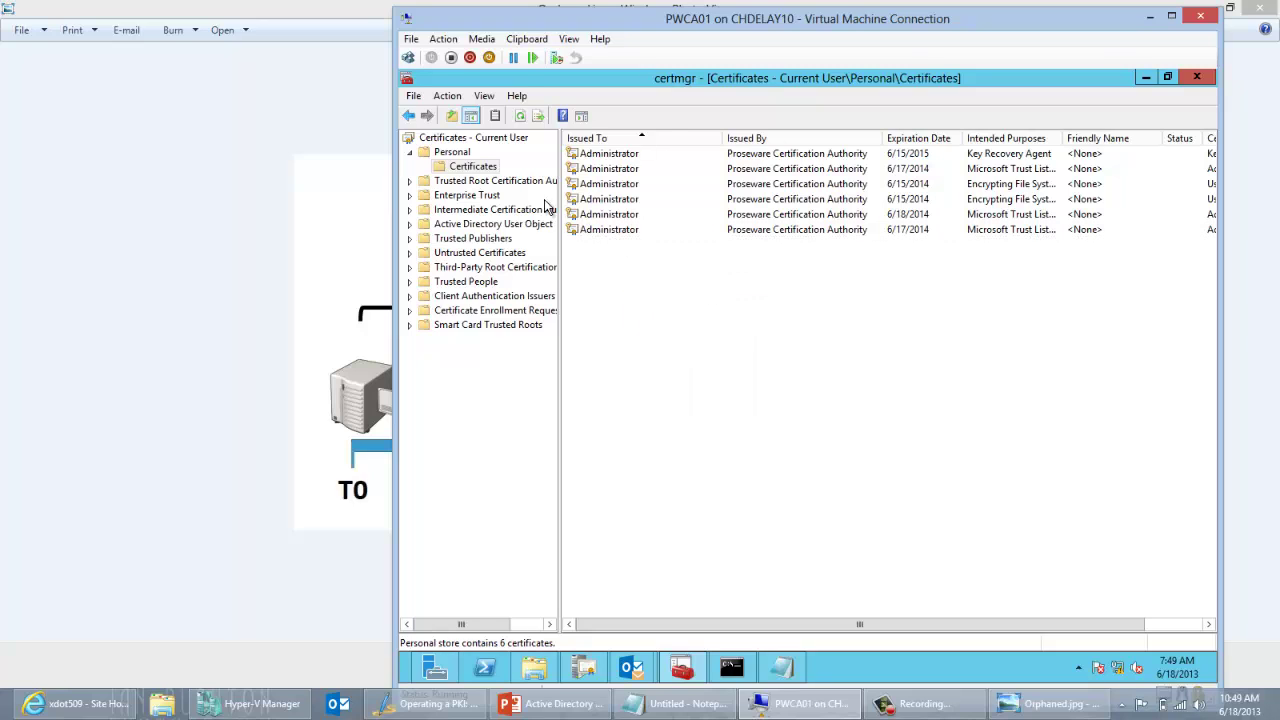
click(671, 217)
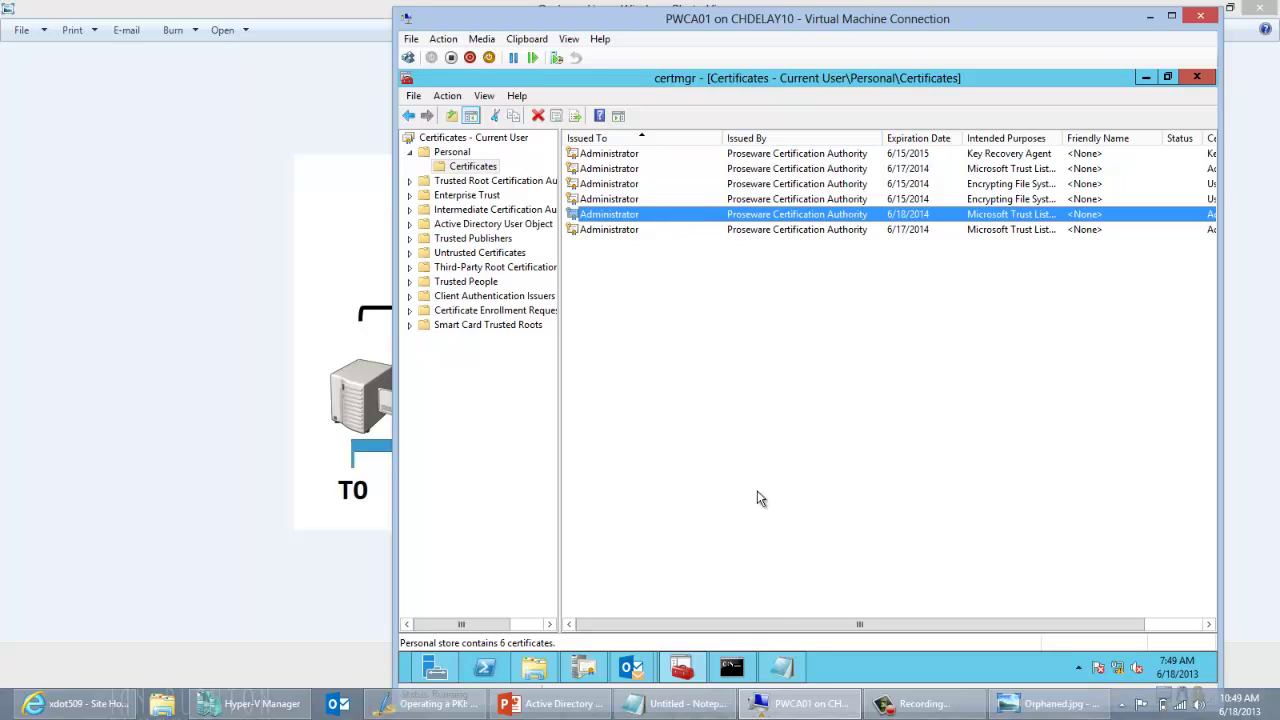
drag(773, 618, 937, 618)
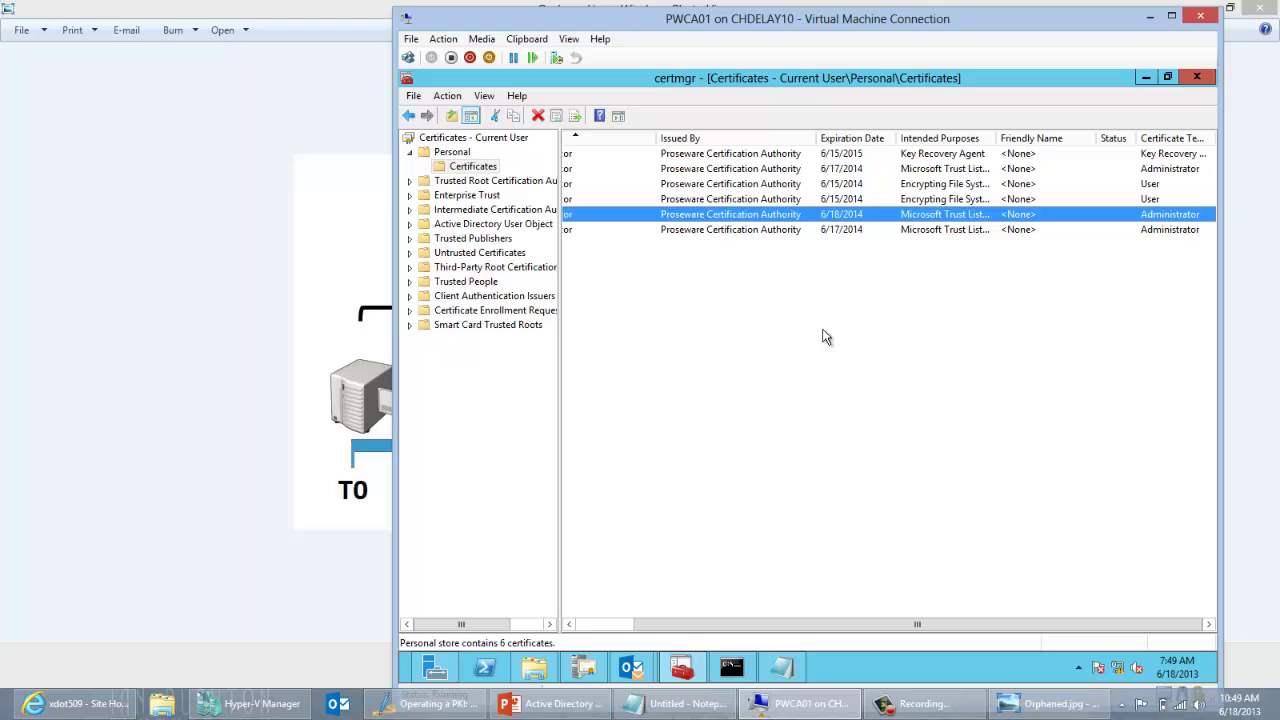
- Open the 6/18/2014 certificate's Details and start exporting it without the private key
double_click(845, 217)
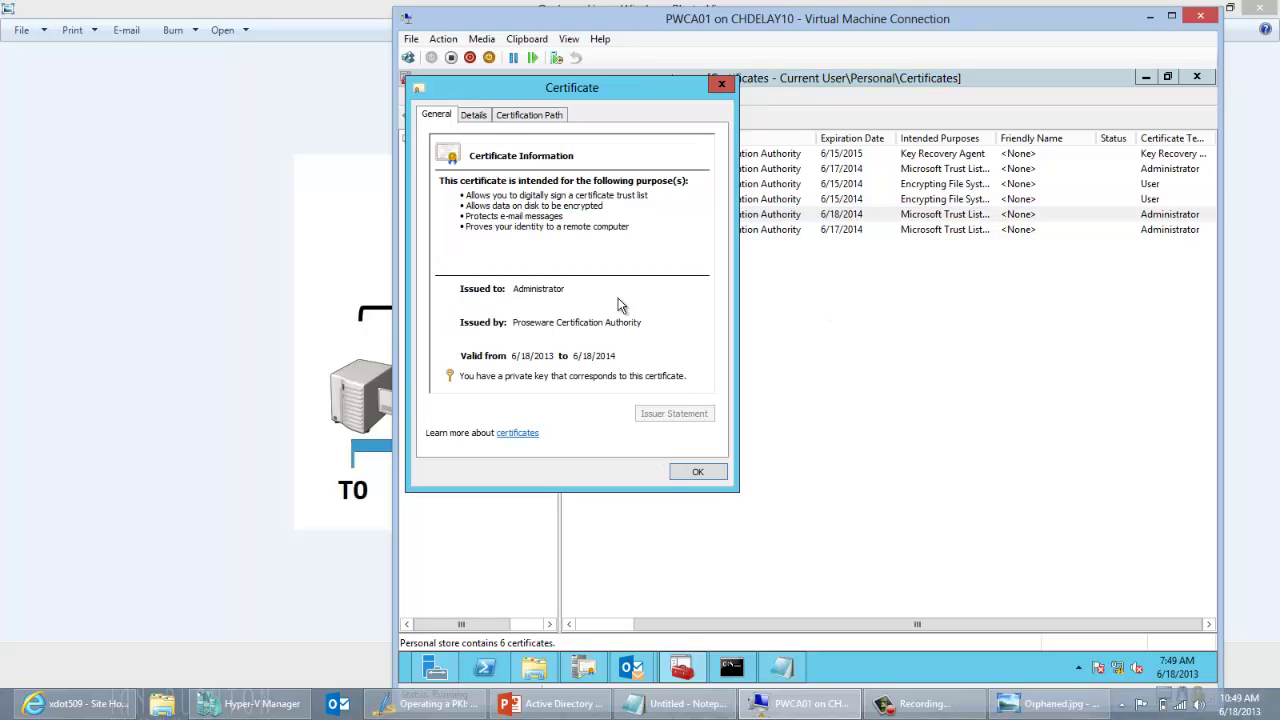
click(478, 116)
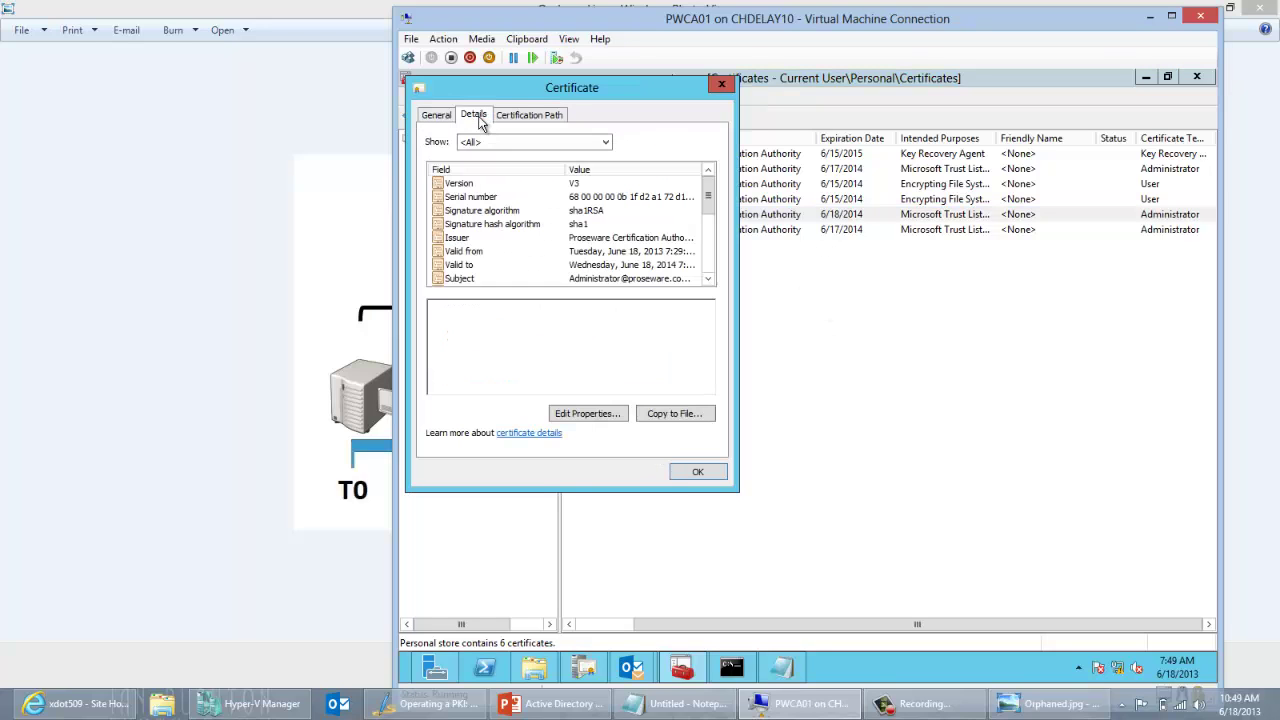
click(676, 414)
click(735, 477)
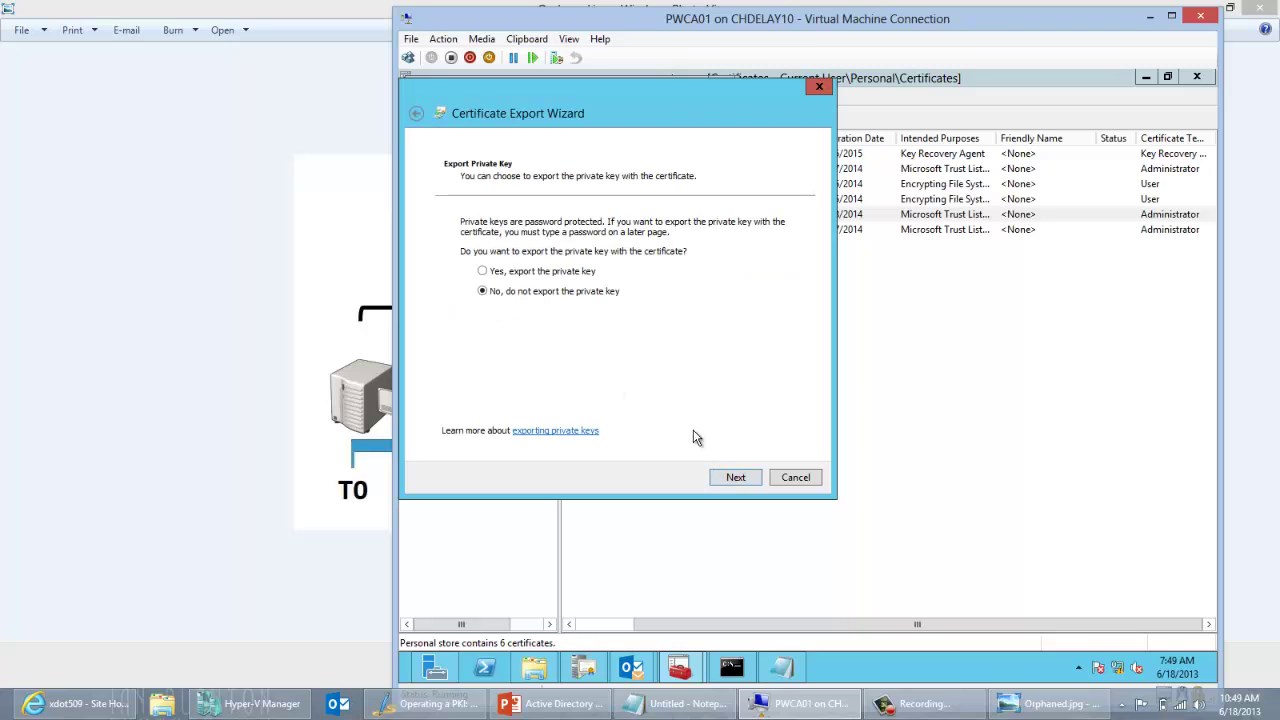
click(737, 480)
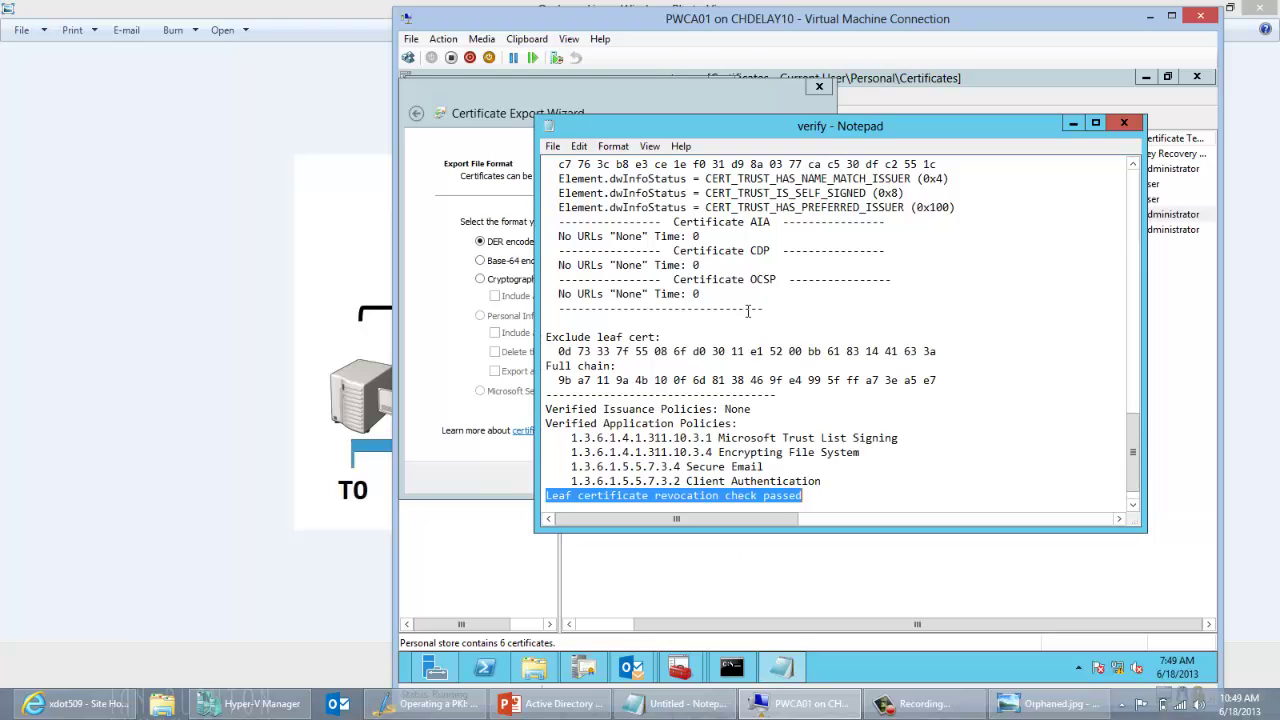
- Scroll through the old verify.txt output in Notepad
drag(1136, 465, 1133, 195)
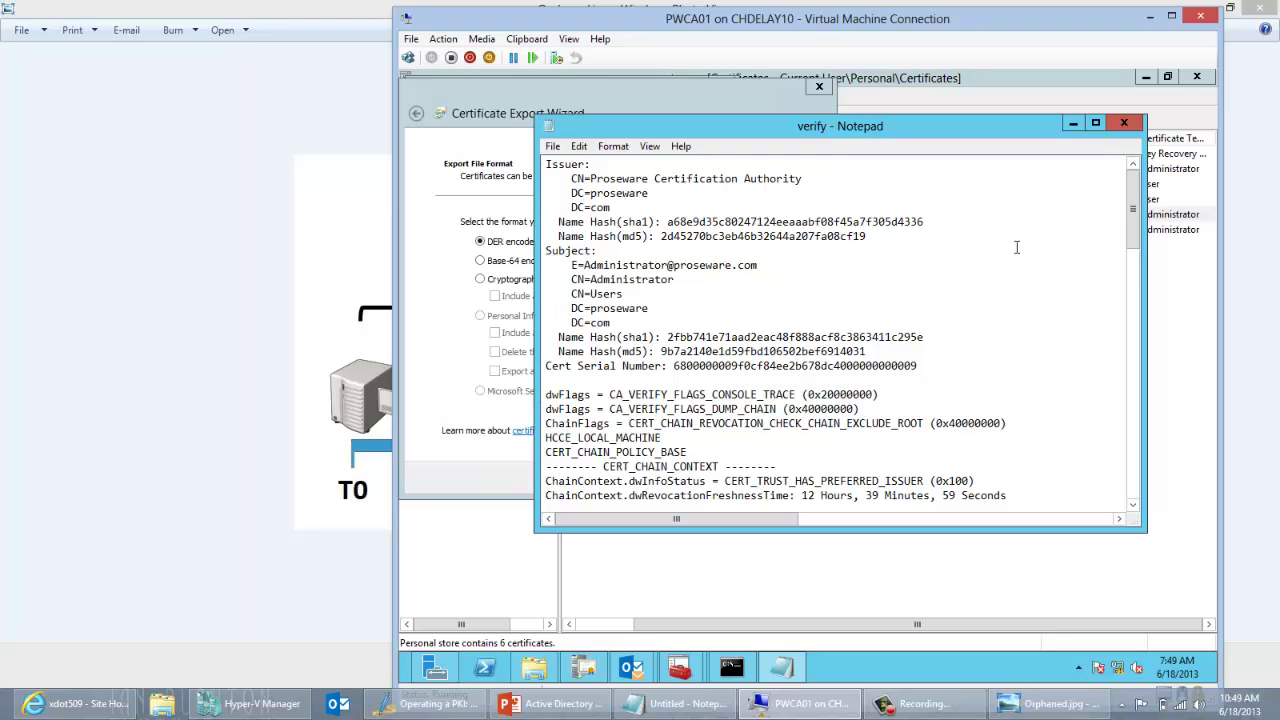
drag(1133, 212, 1133, 324)
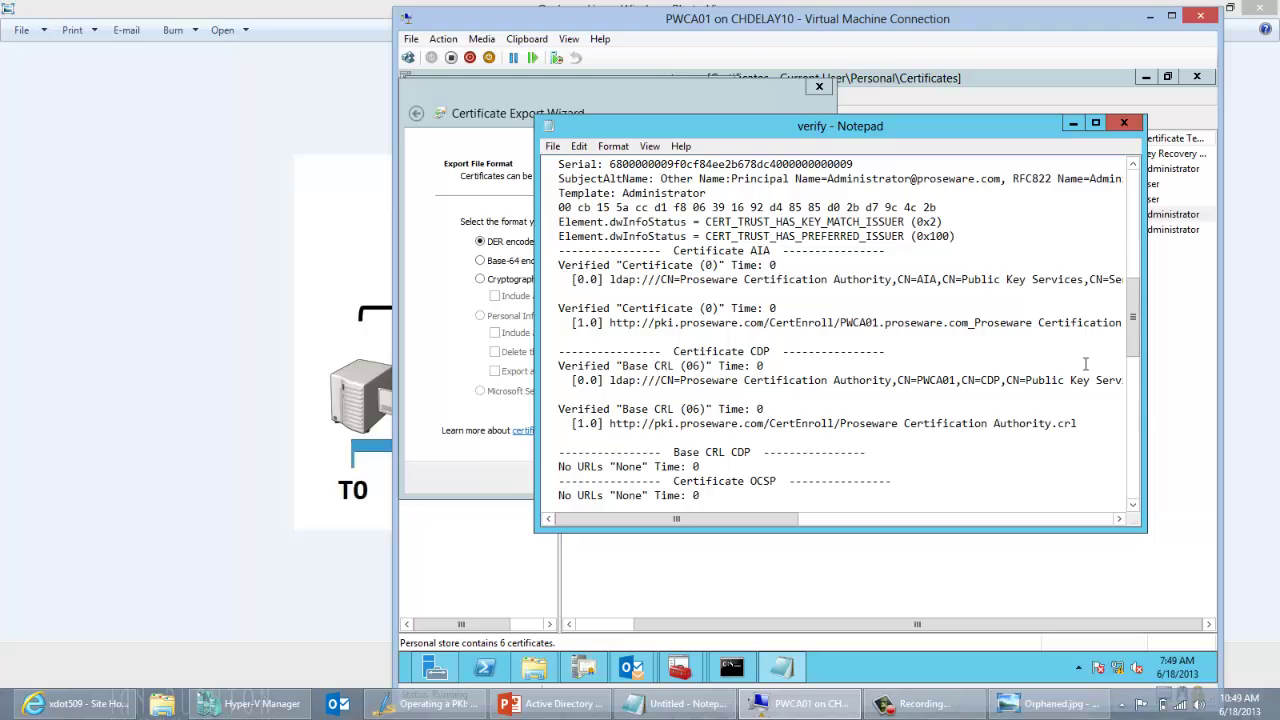
scroll(1121, 482, down, 10)
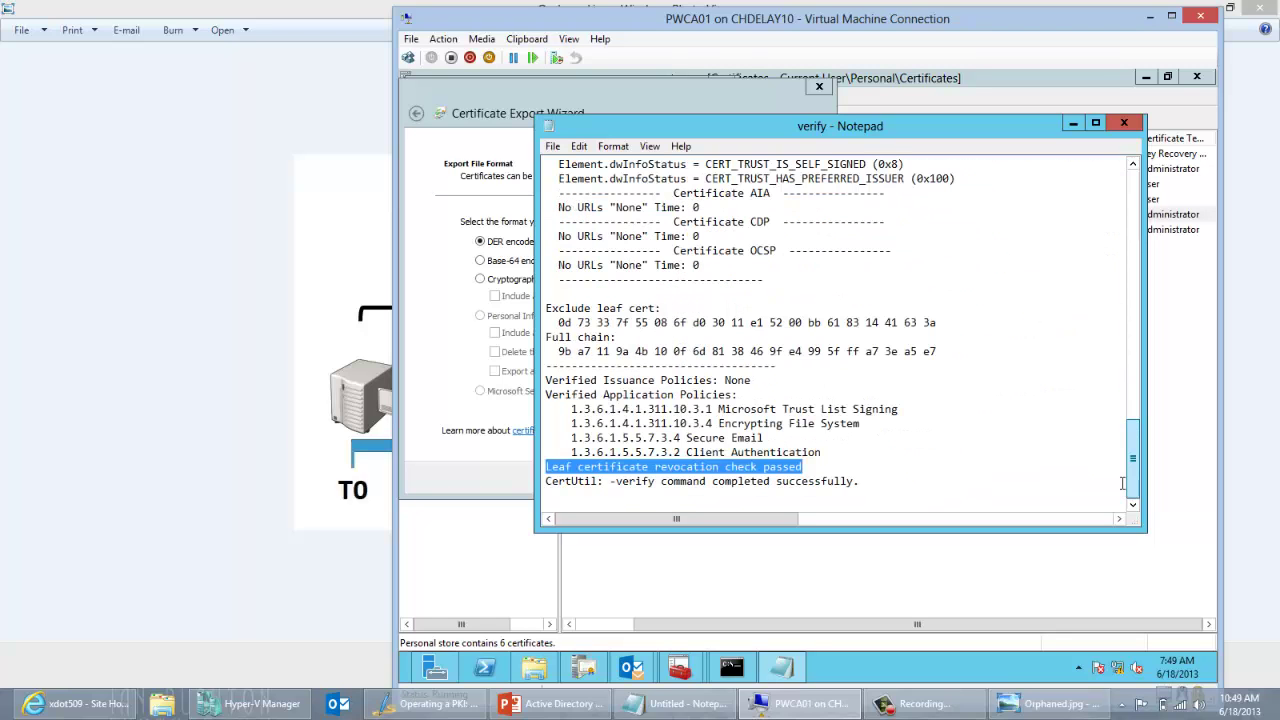
- Close the old verify output and save the DER export over existing C:\mycert.cer
click(1118, 122)
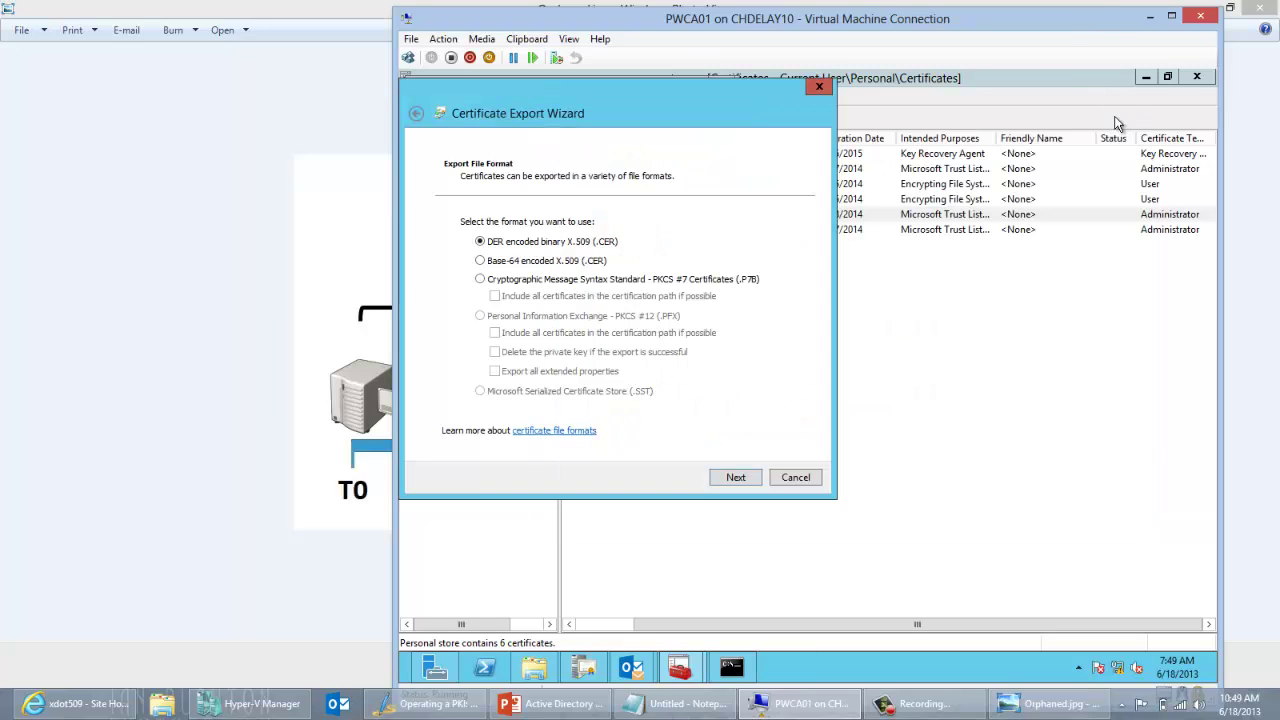
click(732, 478)
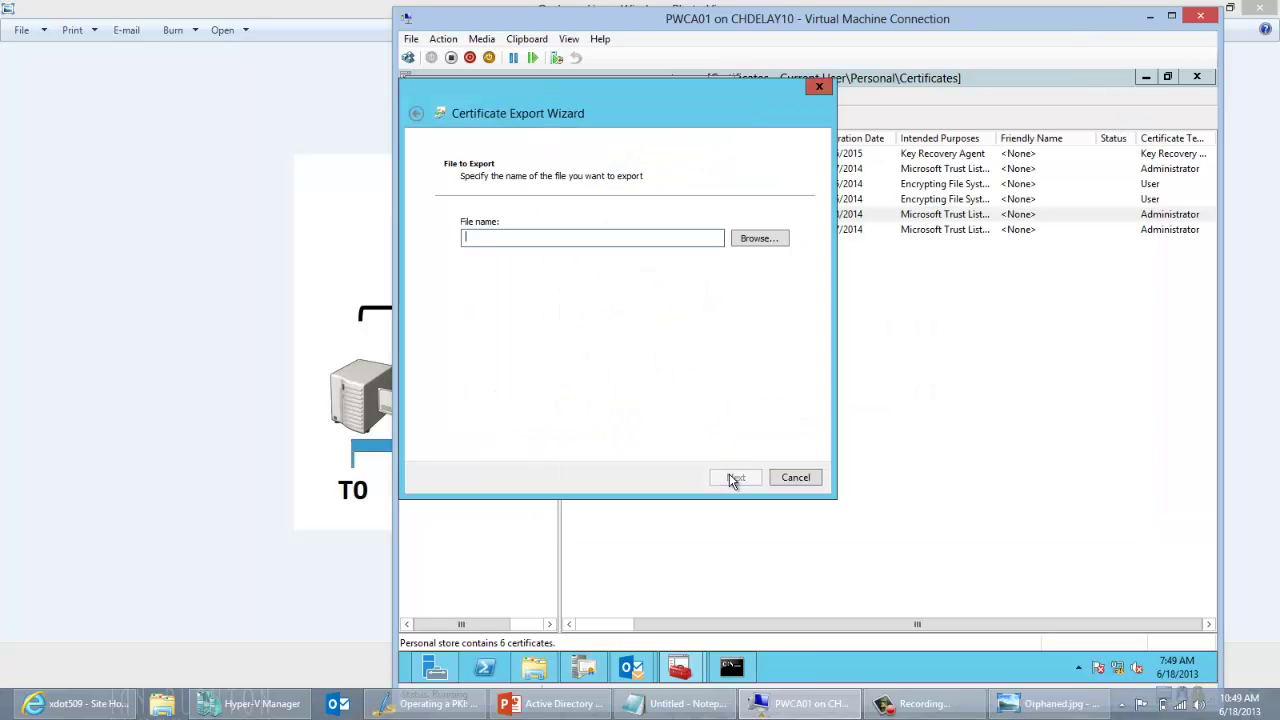
click(752, 239)
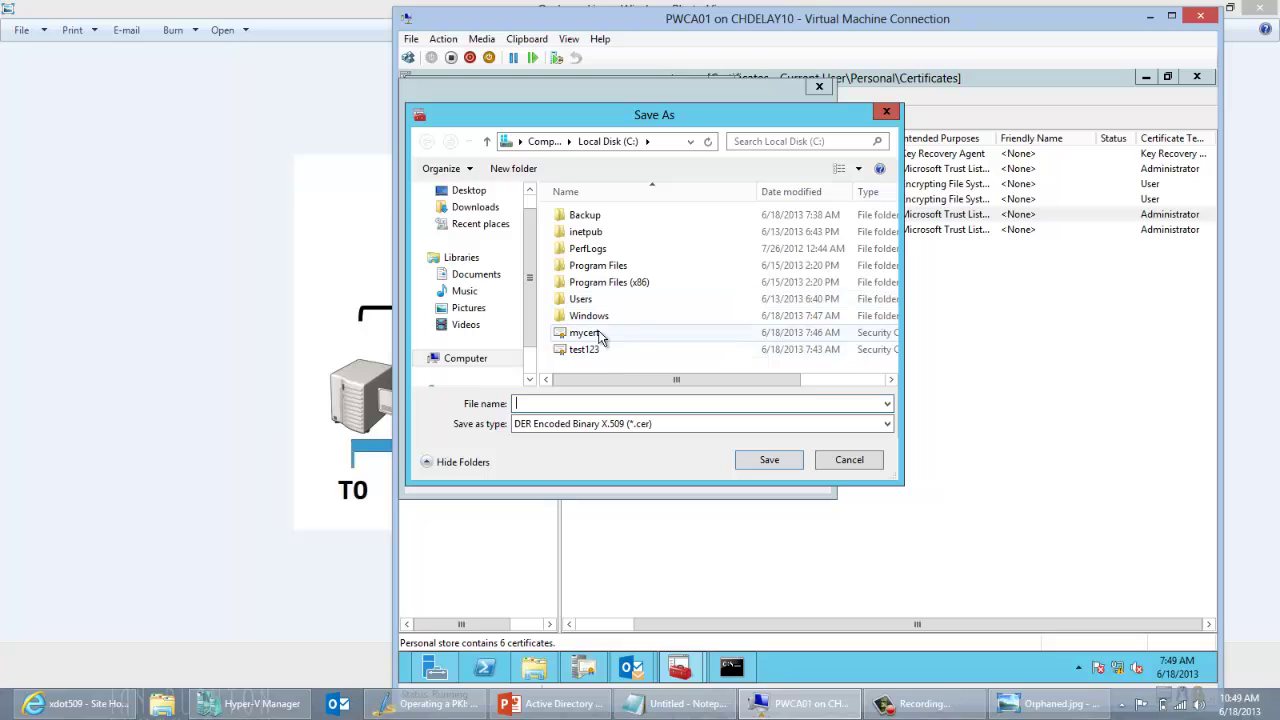
click(600, 334)
click(758, 463)
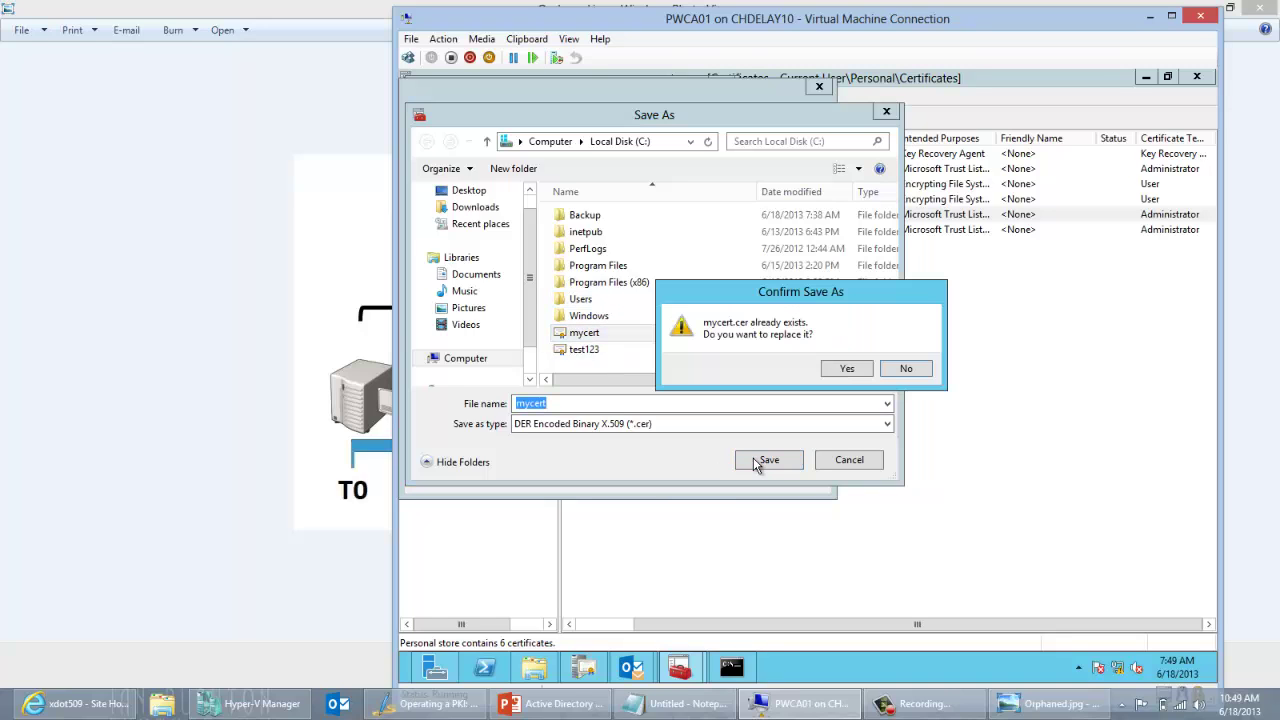
click(834, 371)
- Complete the certificate export and open drive C in File Explorer
click(746, 481)
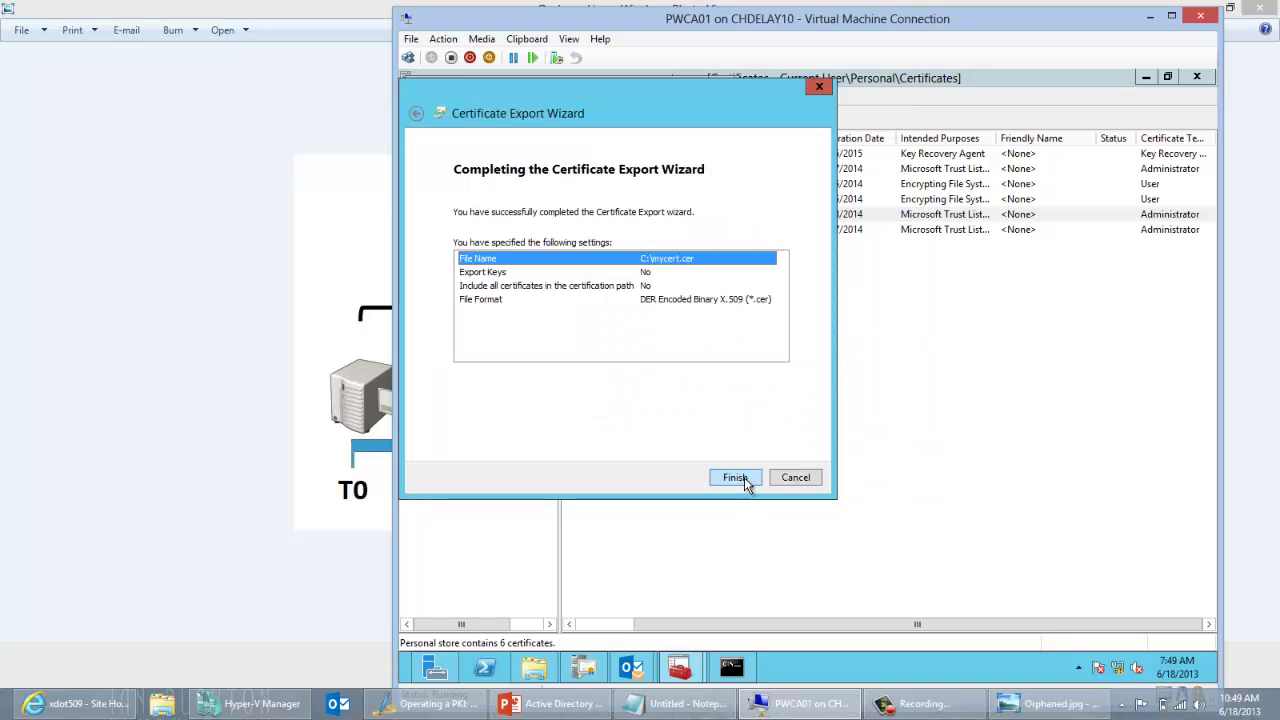
click(736, 478)
click(851, 423)
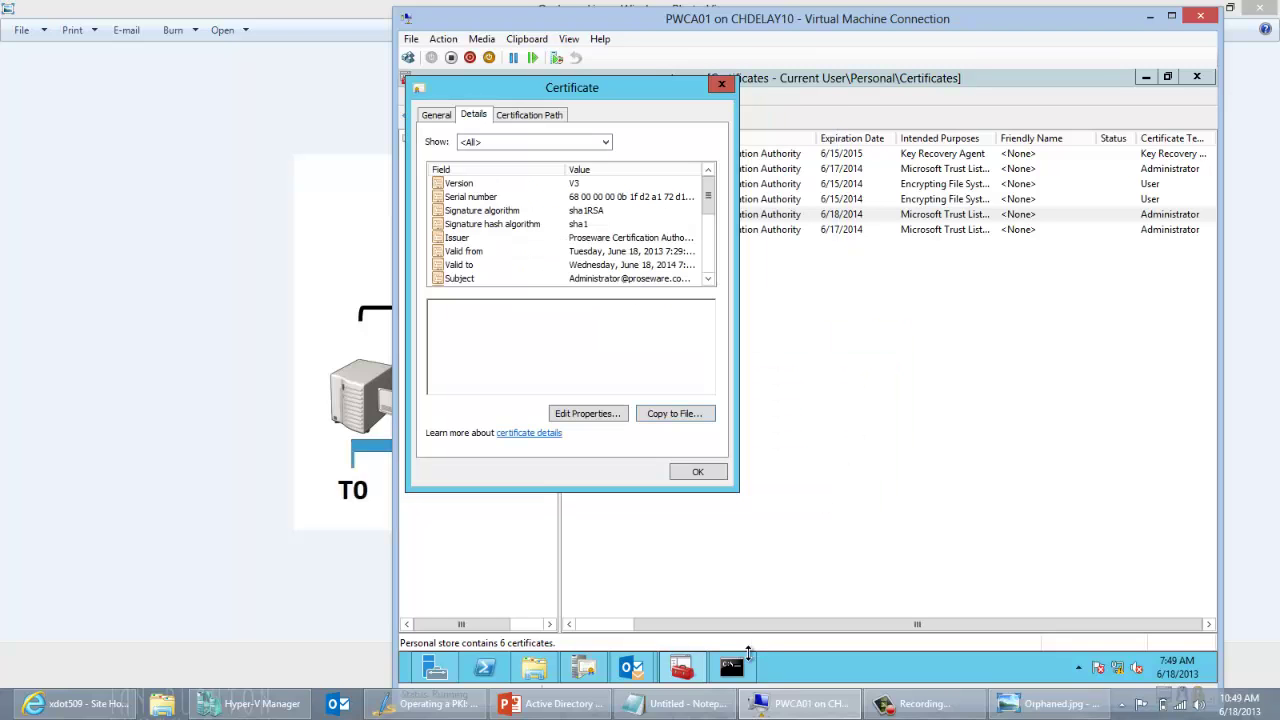
click(534, 667)
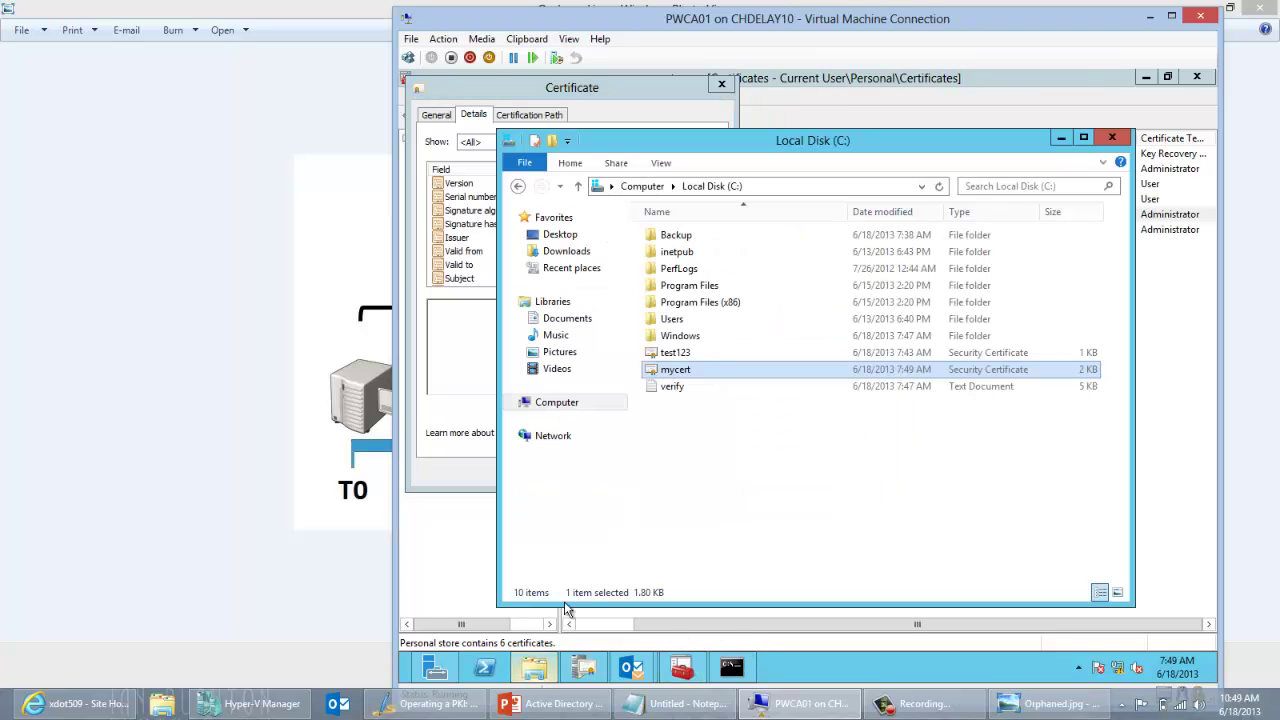
- Delete the old verify file and rerun certutil -verify -urlfetch mycert.cer > verify.txt
click(693, 388)
key(Delete)
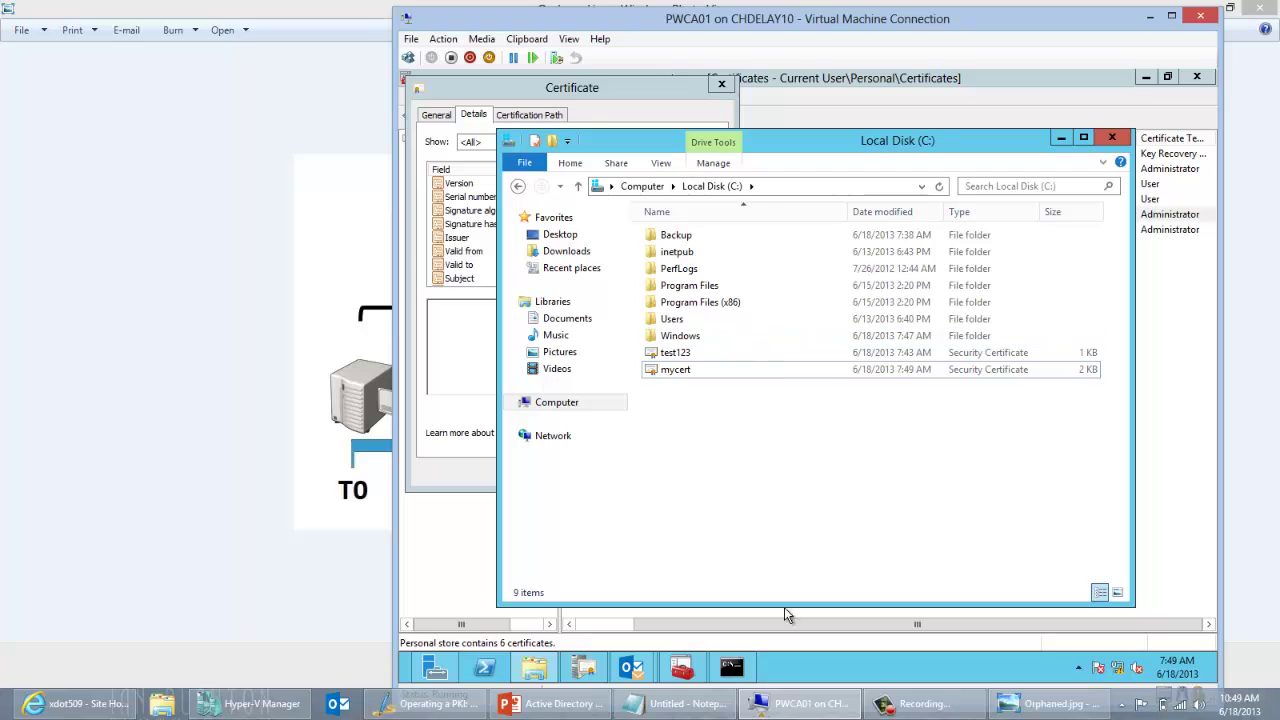
click(731, 667)
key(Up)
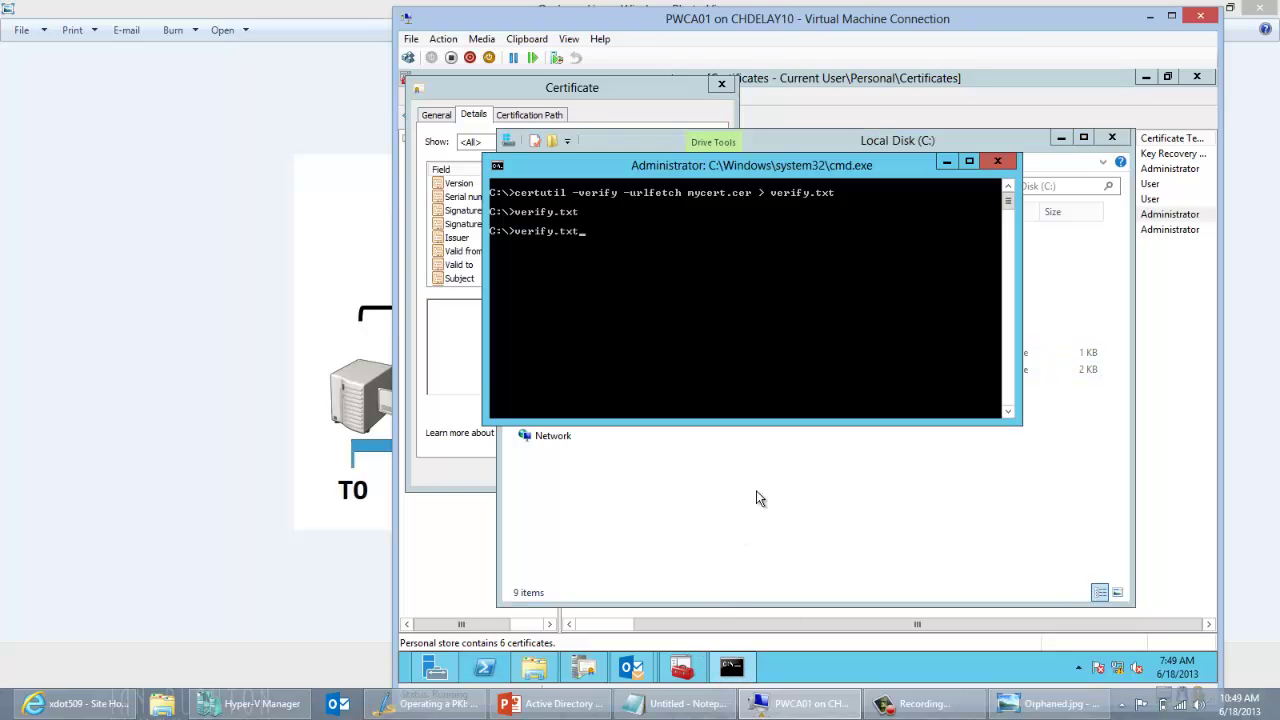
key(Up)
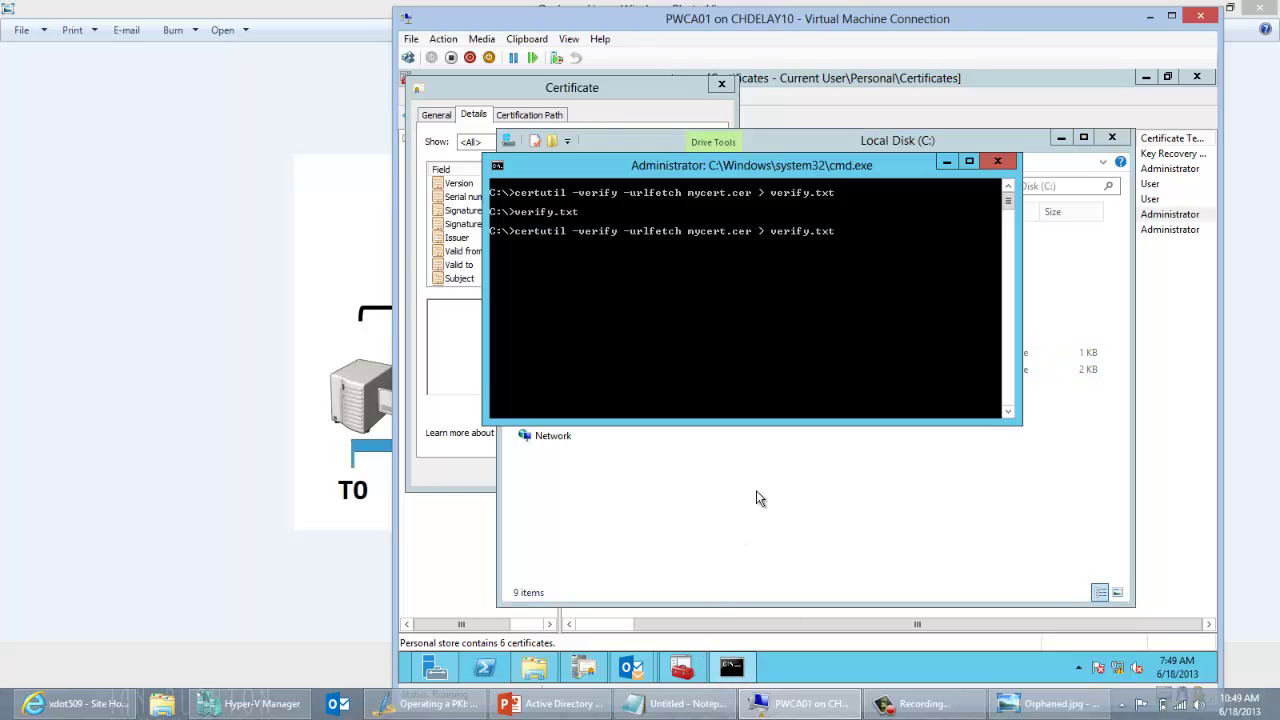
key(Return)
- Open the new verify.txt, which shows CERT_TRUST_IS_REVOKED
text(erifty.txt)
key(Return)
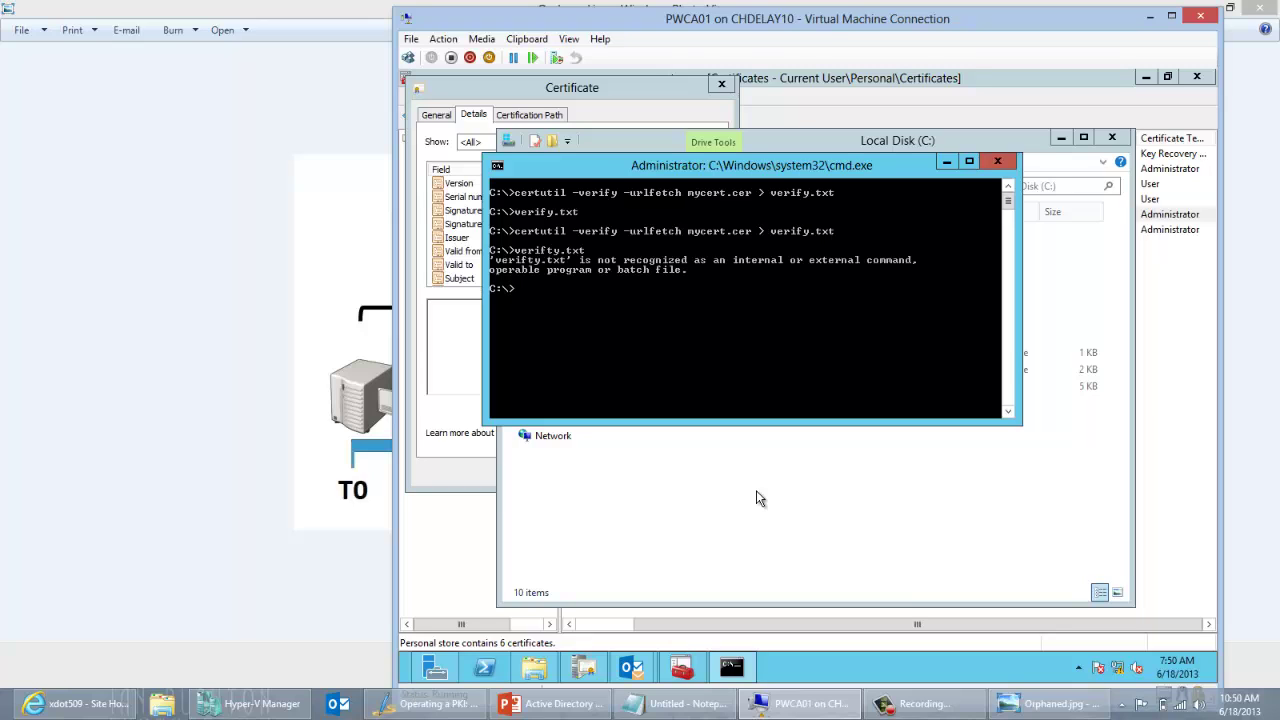
text(c)
key(BackSpace)
text(verify.txt)
key(Return)
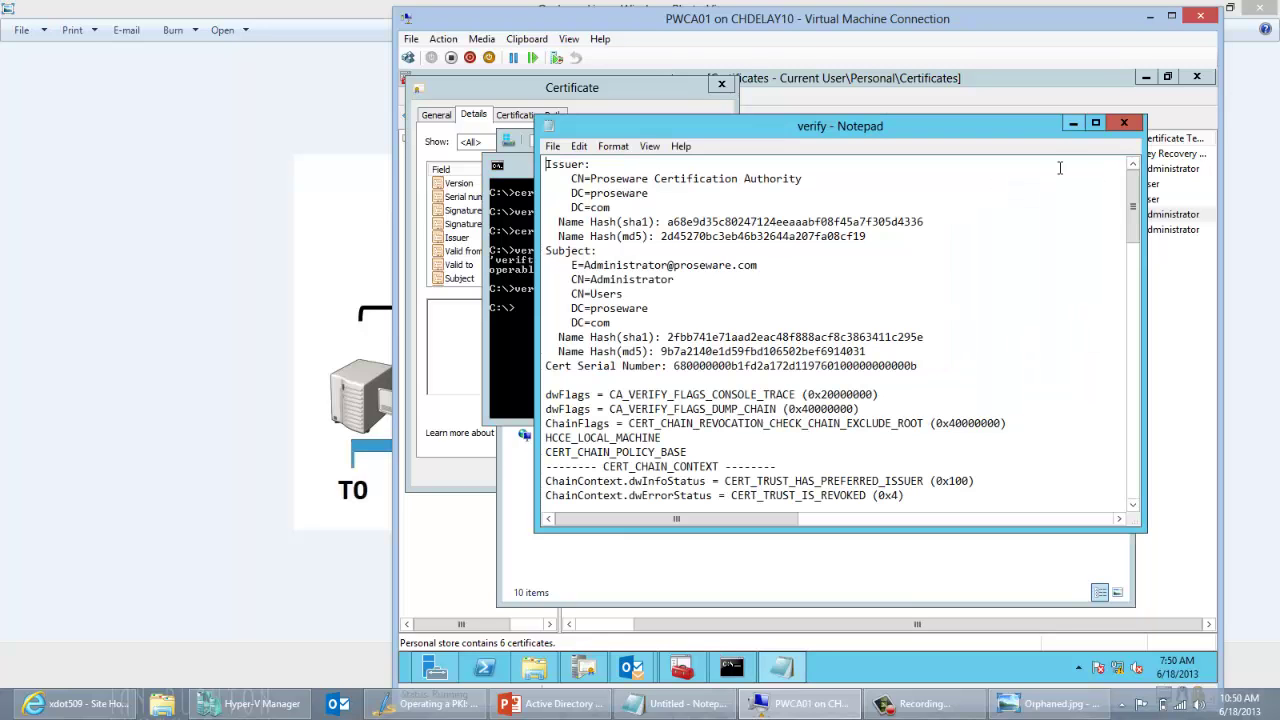
- Scroll back up in verify.txt and select the certificate's serial number
drag(1133, 215, 1103, 470)
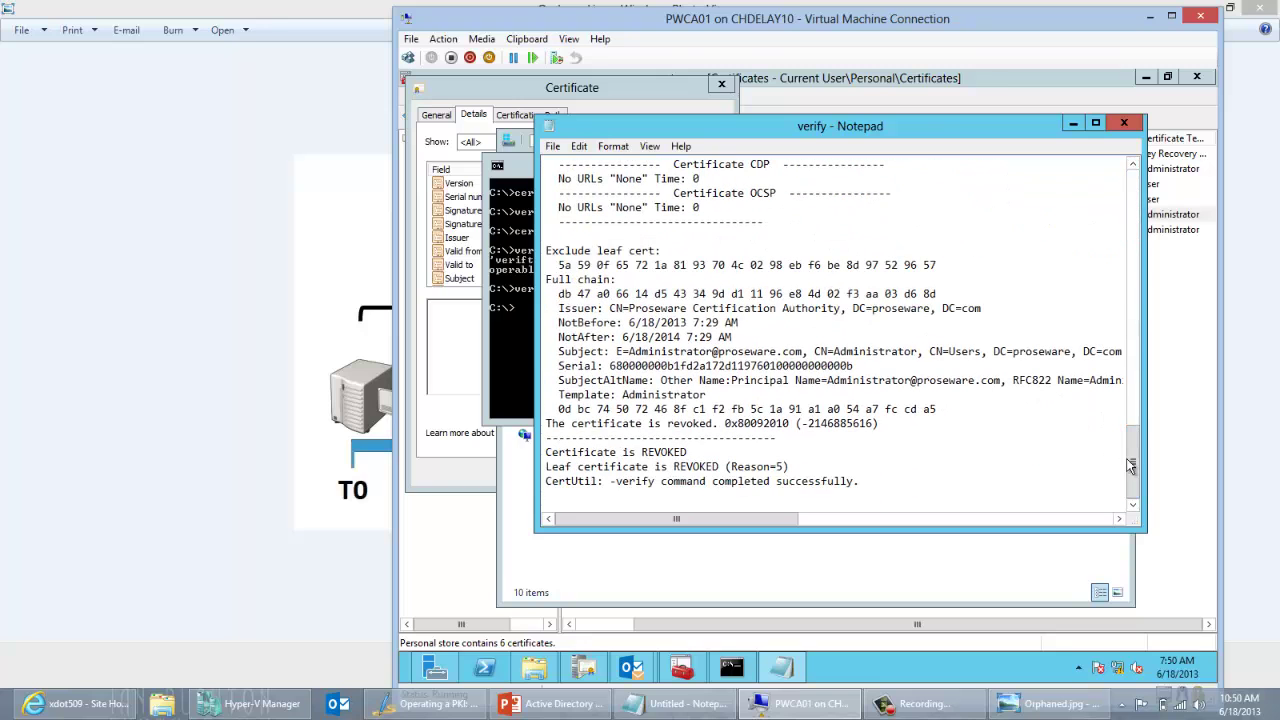
scroll(1096, 287, up, 2)
scroll(1100, 207, up, 20)
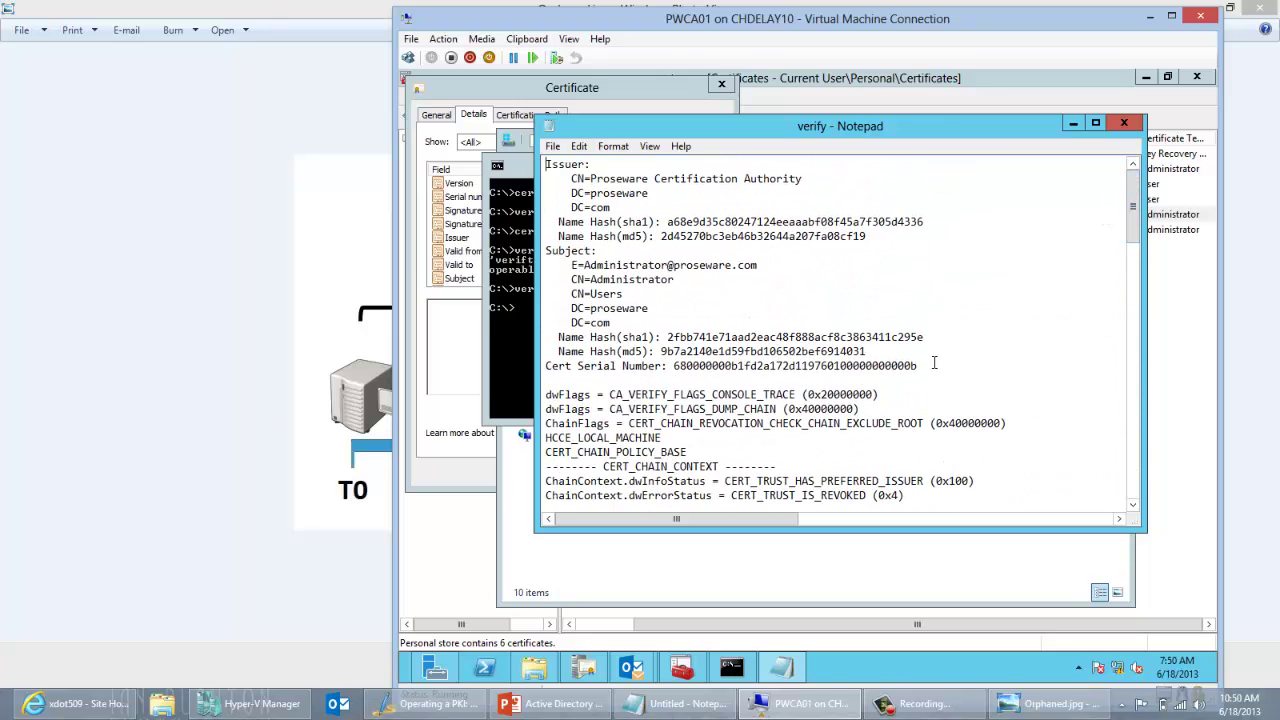
drag(917, 366, 674, 366)
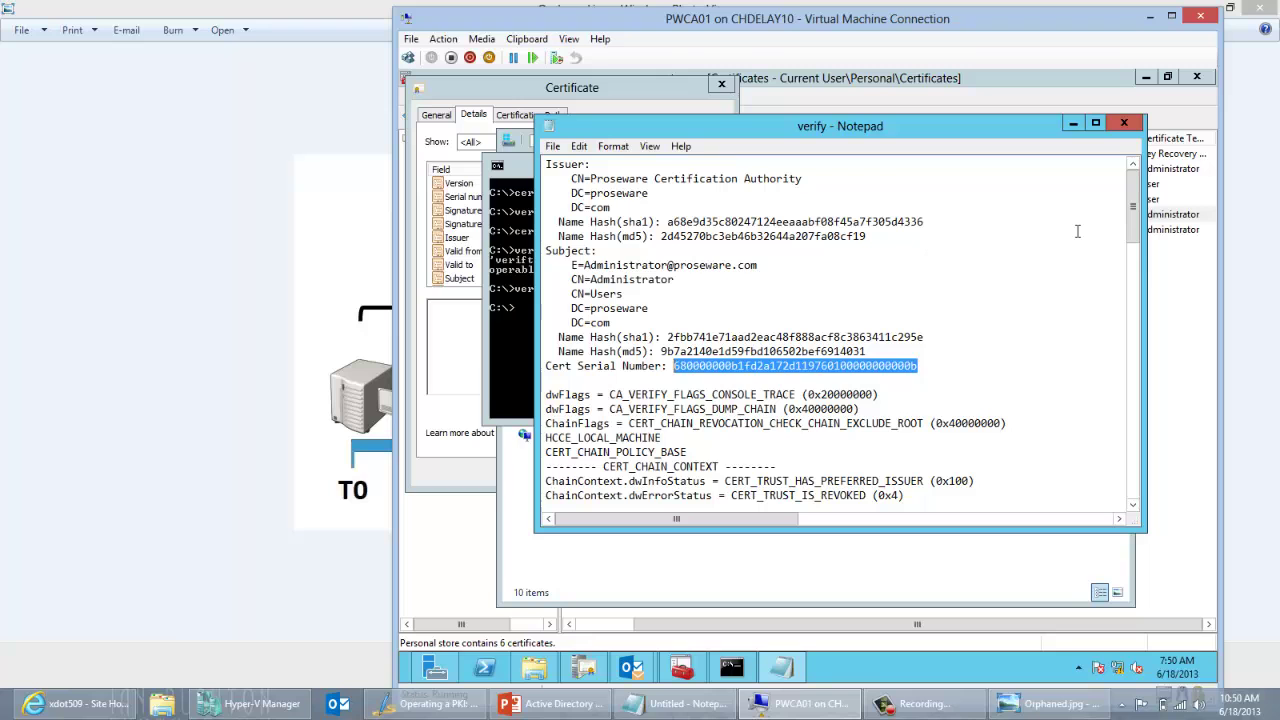
- Scroll to the end of verify.txt and mark the closing lines reporting REVOKED (Reason=5)
drag(1130, 225, 1121, 549)
scroll(1139, 420, down, 10)
scroll(1141, 445, down, 10)
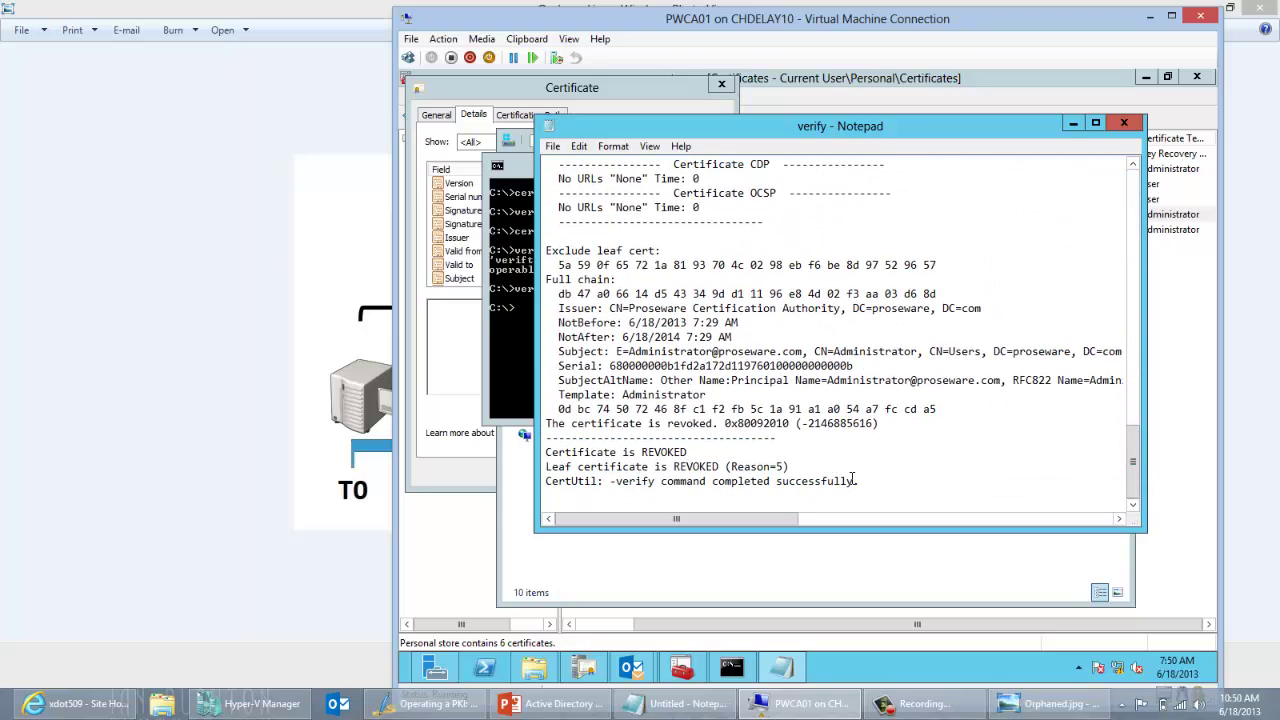
drag(856, 481, 560, 437)
click(558, 436)
double_click(558, 436)
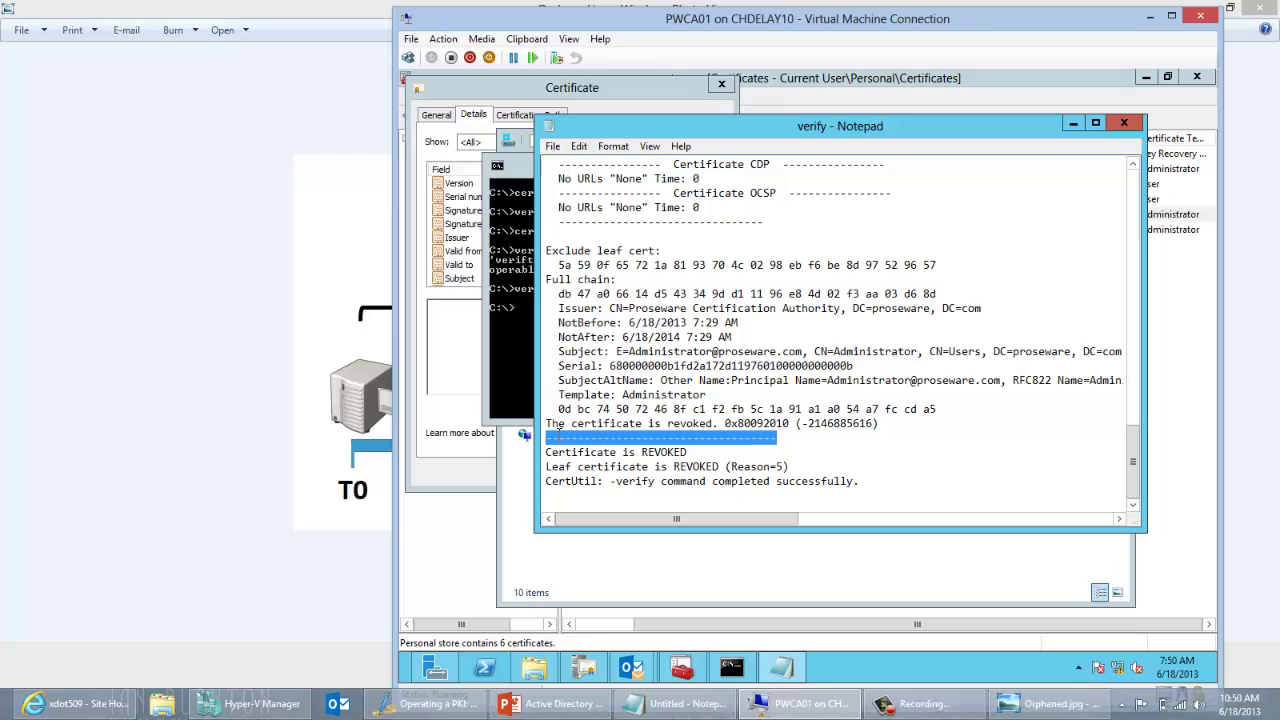